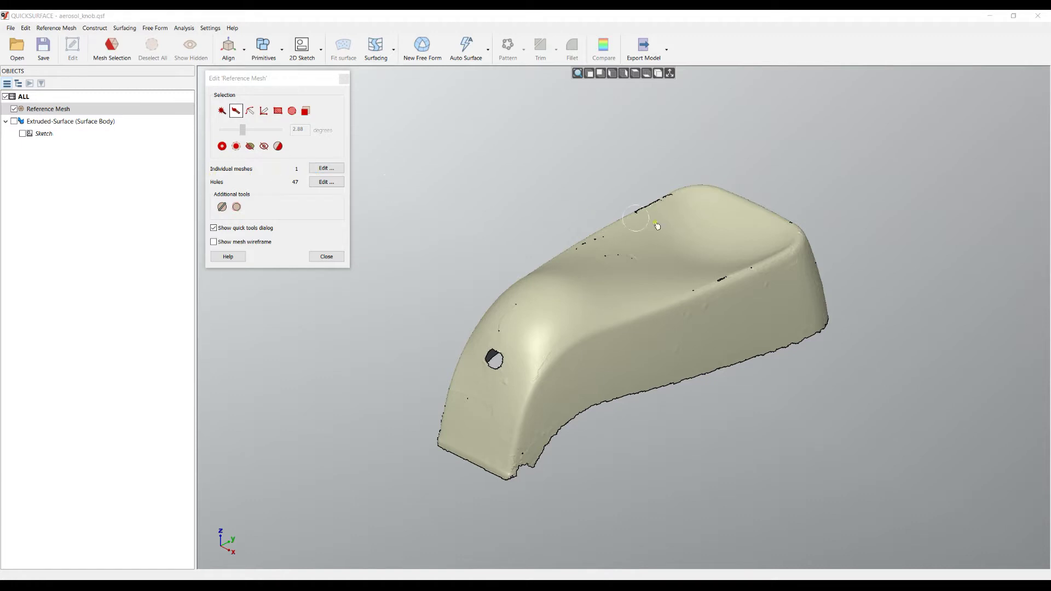
Orbit the knob mesh to inspect it, then open the Fill holes dialog listing 47 holes
right_click_drag(654, 230, 622, 353)
scroll(622, 353, "up", 3)
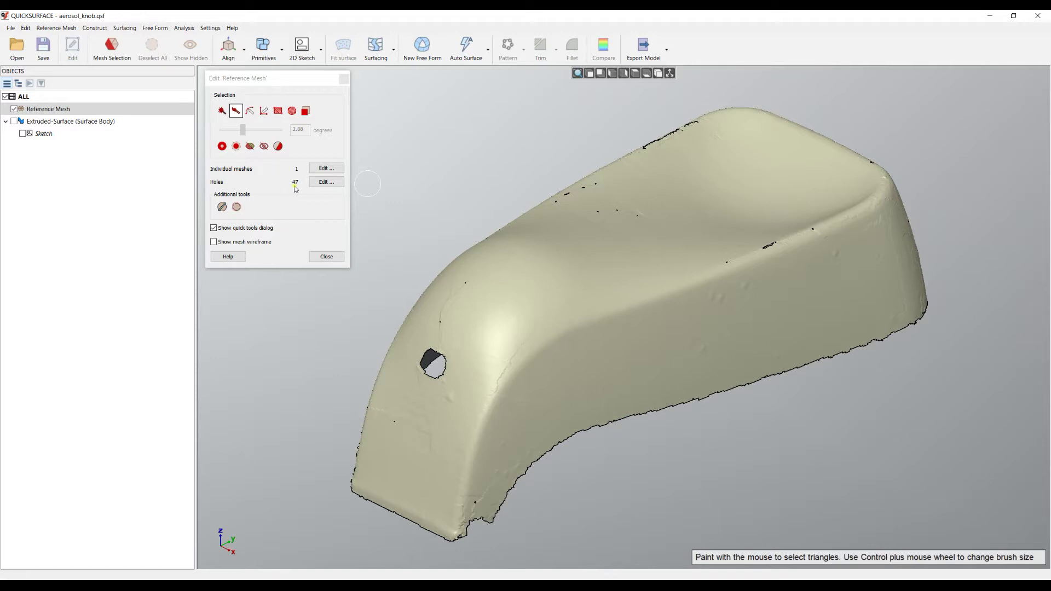
mouse_move(743, 364)
right_mouse_down()
mouse_move(665, 291)
mouse_move(721, 320)
right_mouse_up()
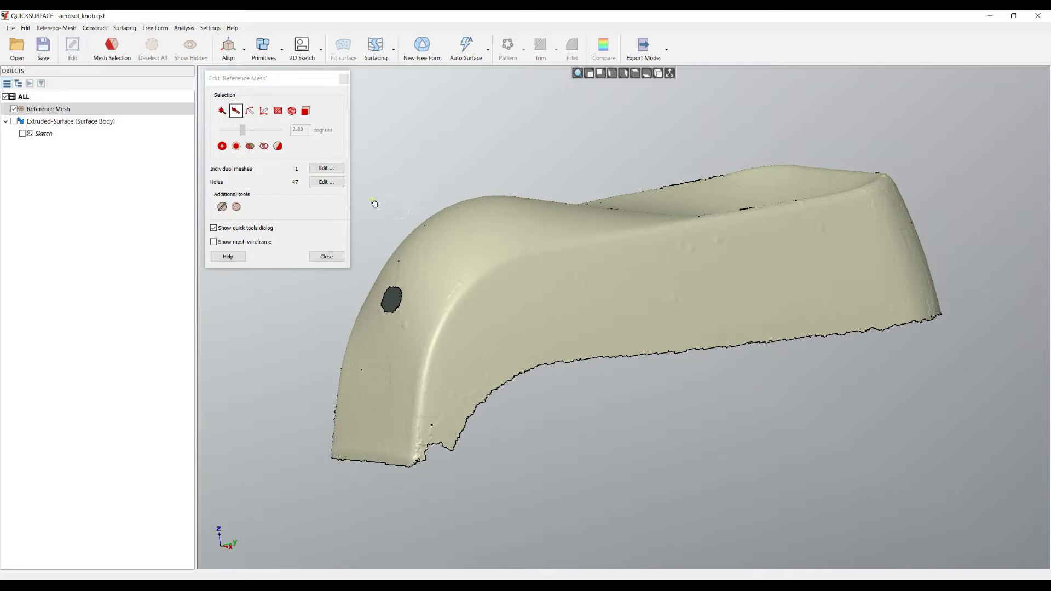
left_click(317, 185)
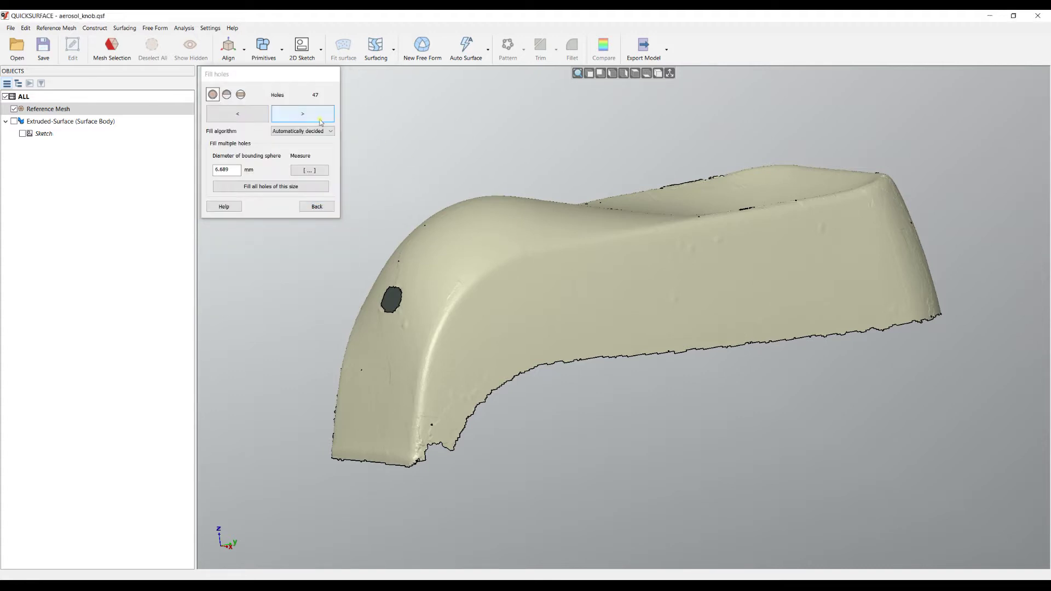
left_click(214, 95)
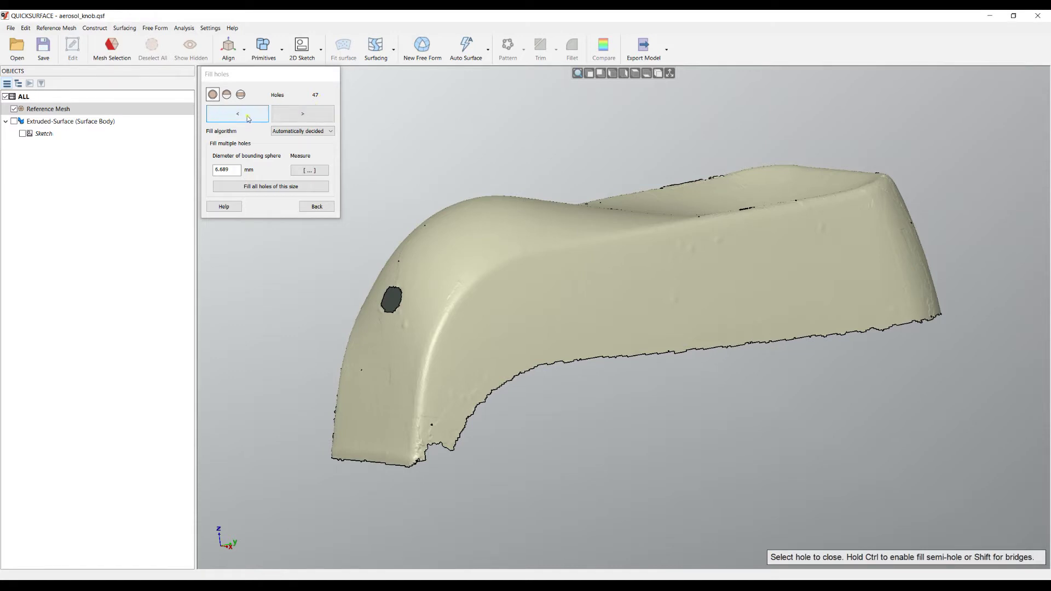
left_click(305, 116)
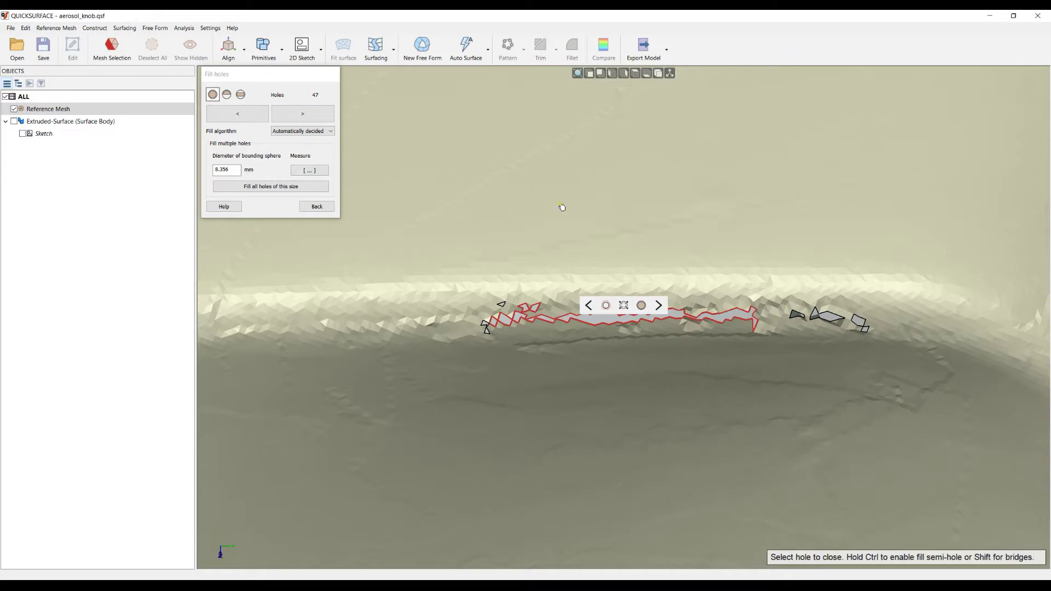
left_click(316, 116)
left_click(315, 116)
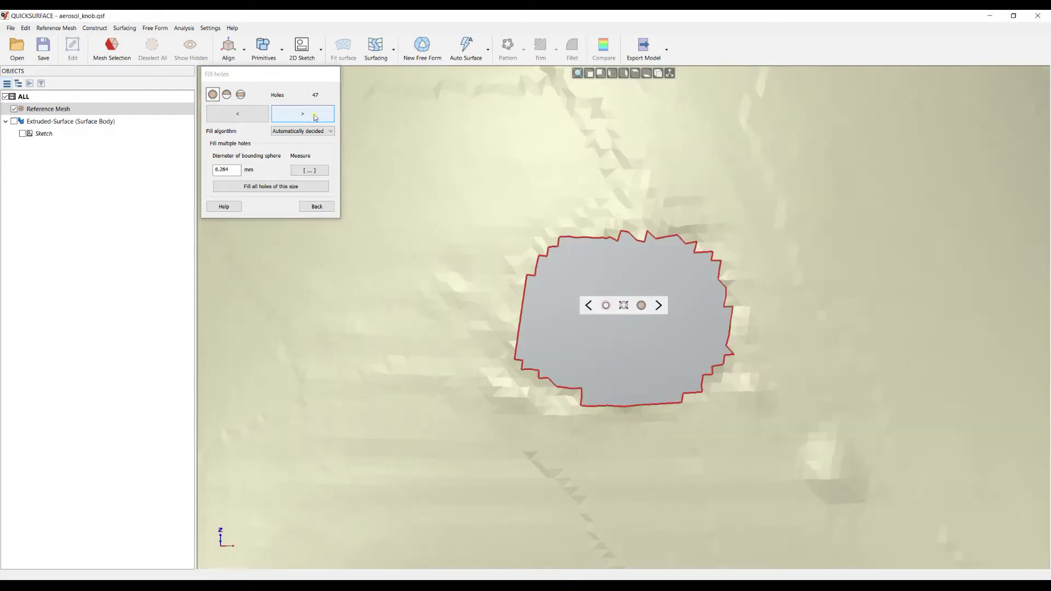
left_click(315, 117)
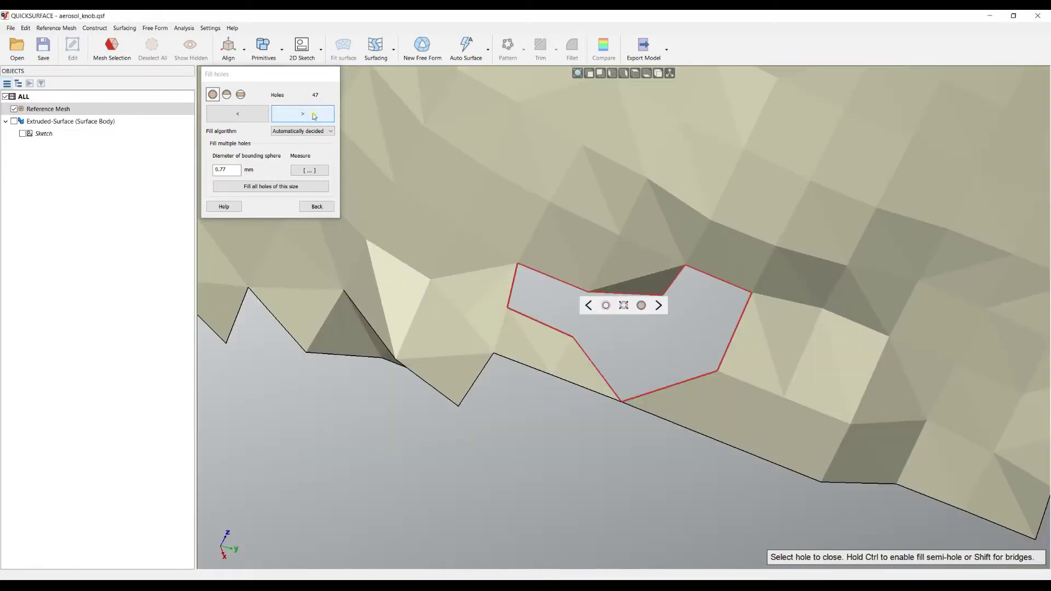
scroll(550, 245, "down", 4)
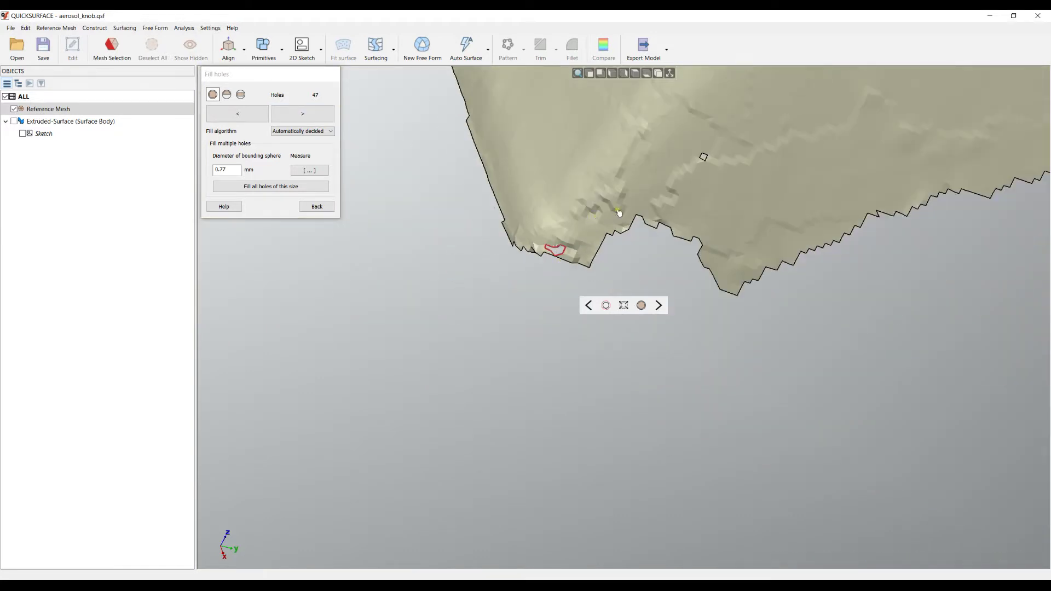
scroll(710, 157, "up", 8)
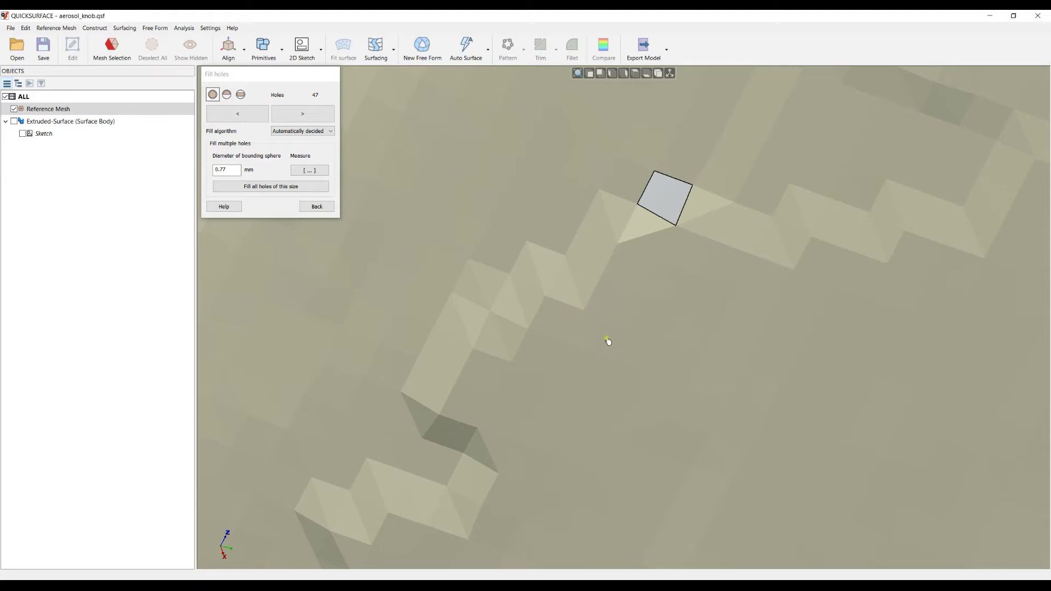
scroll(608, 343, "down", 5)
Zoom to the knob's ragged edge and fill the small triangular hole, leaving 46 holes
scroll(577, 374, "down", 5)
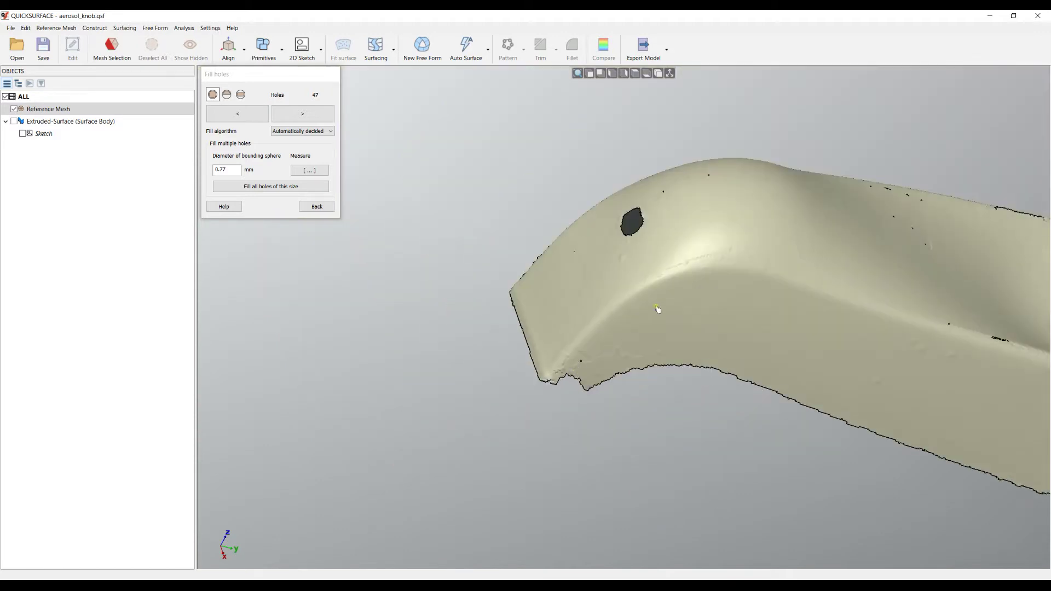
scroll(735, 150, "up", 2)
right_click_drag(736, 150, 555, 323)
scroll(554, 322, "down", 5)
scroll(547, 296, "up", 8)
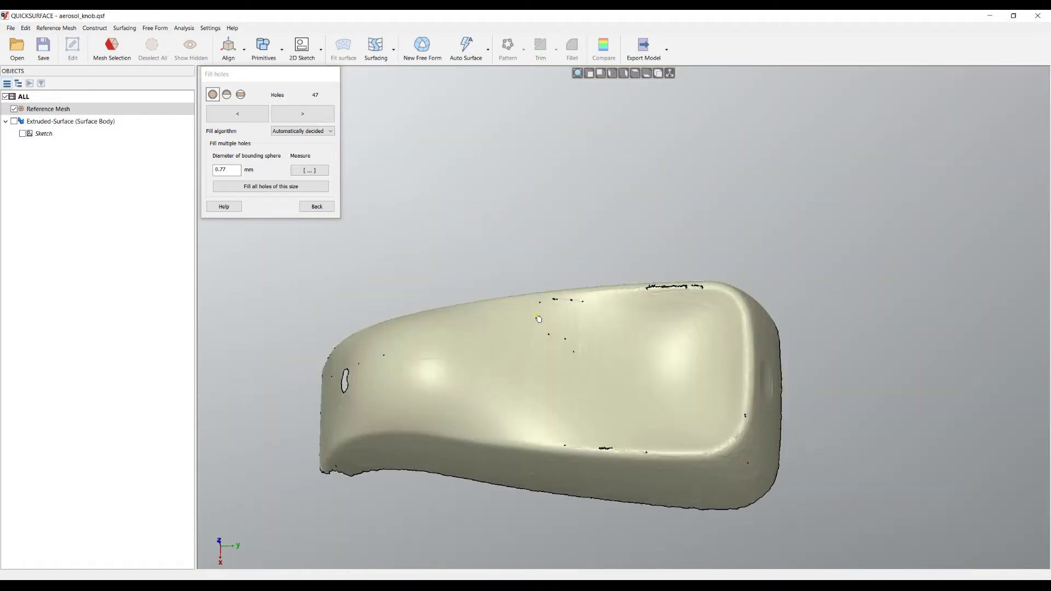
scroll(546, 289, "up", 6)
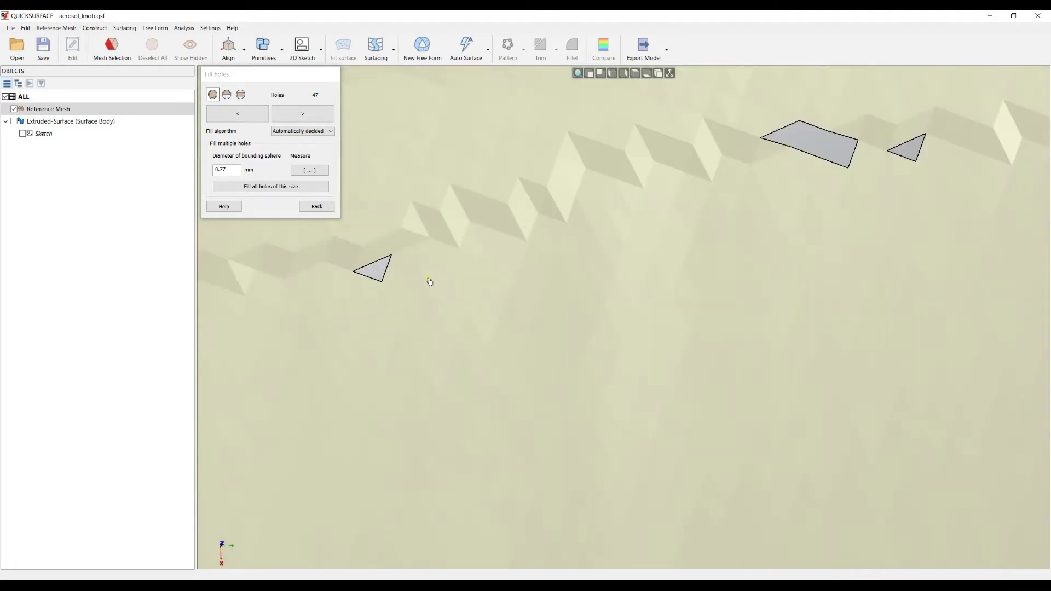
left_click(386, 280)
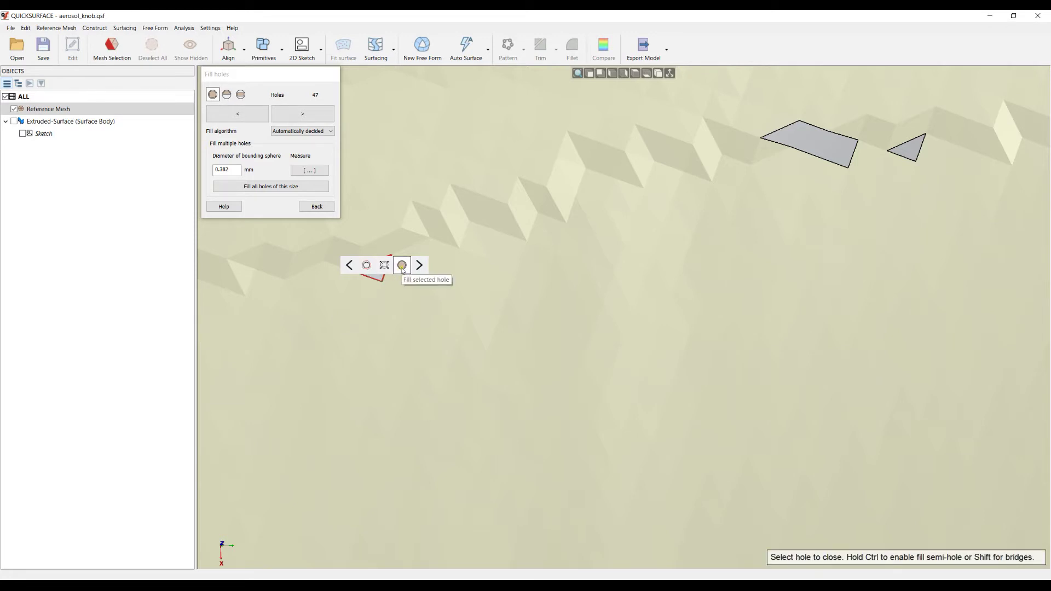
left_click(402, 266)
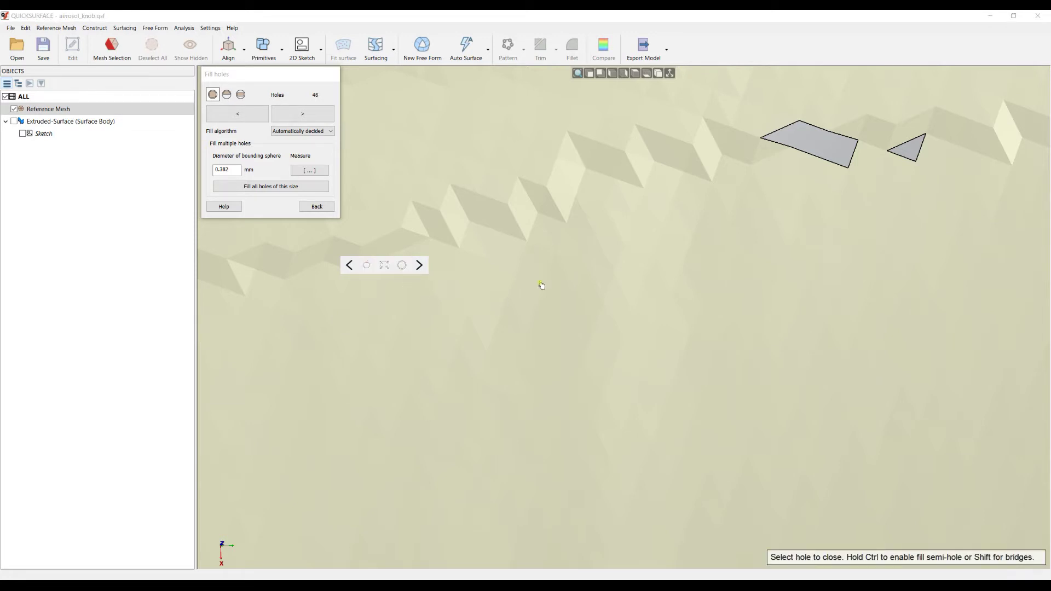
Step through the next small holes, then begin measuring a hole's size on the mesh
left_click(419, 265)
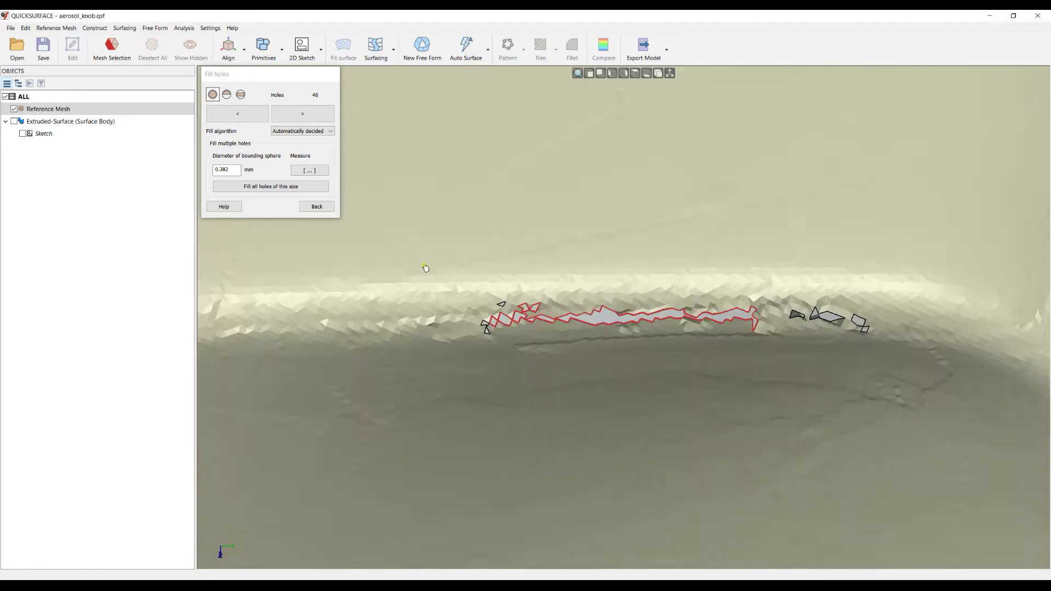
left_click(654, 305)
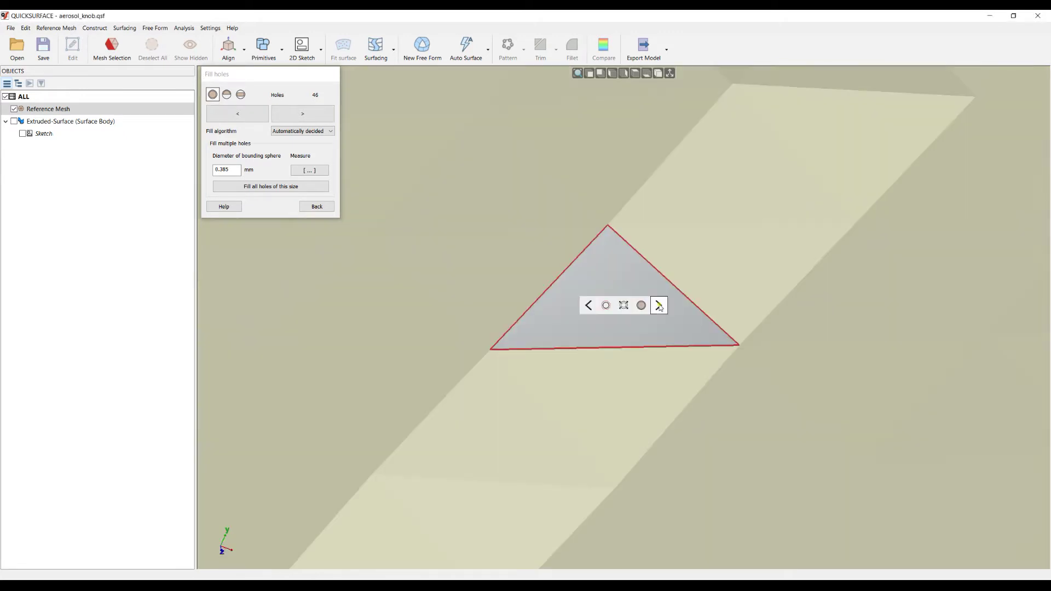
scroll(641, 306, "down", 5)
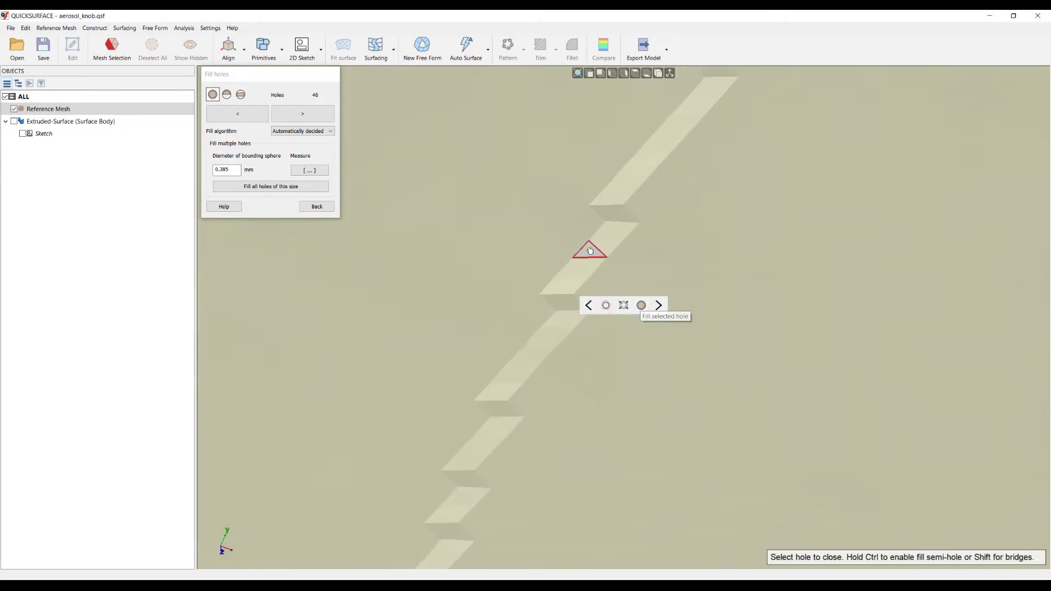
scroll(594, 250, "down", 3)
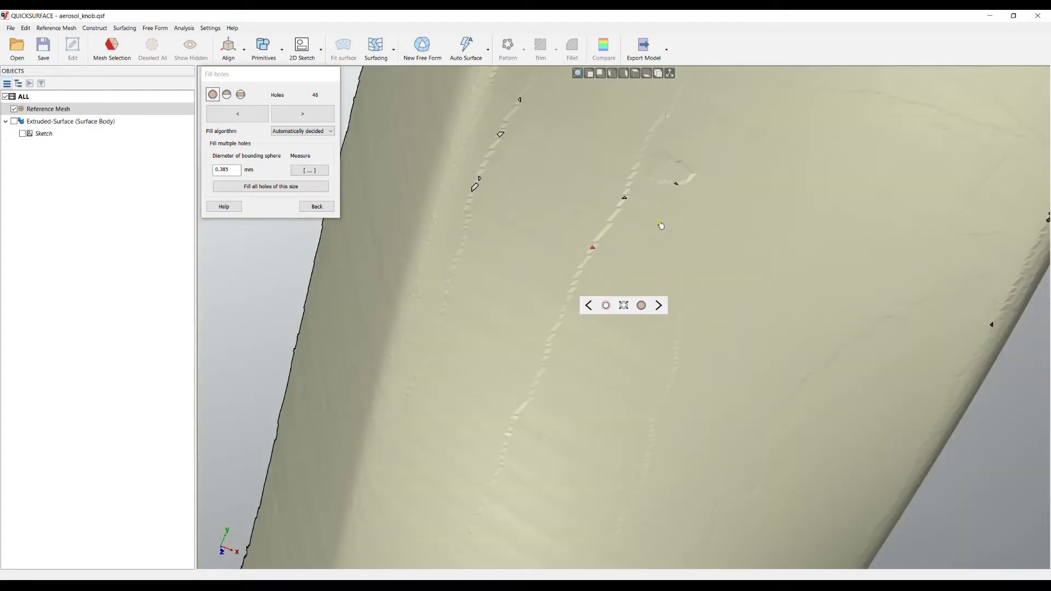
scroll(464, 135, "up", 2)
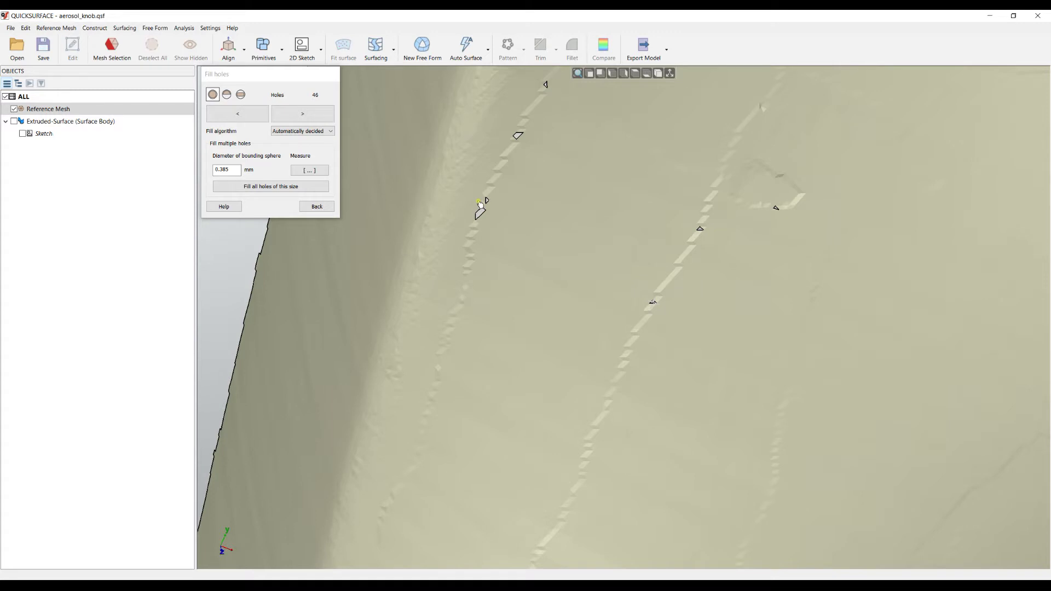
scroll(515, 114, "up", 2)
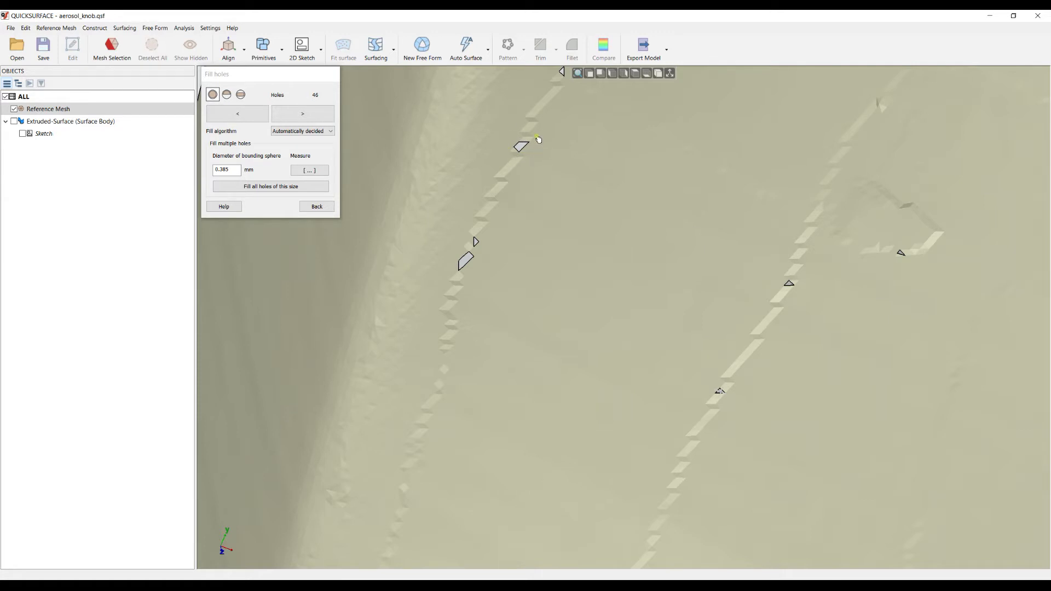
scroll(517, 134, "up", 2)
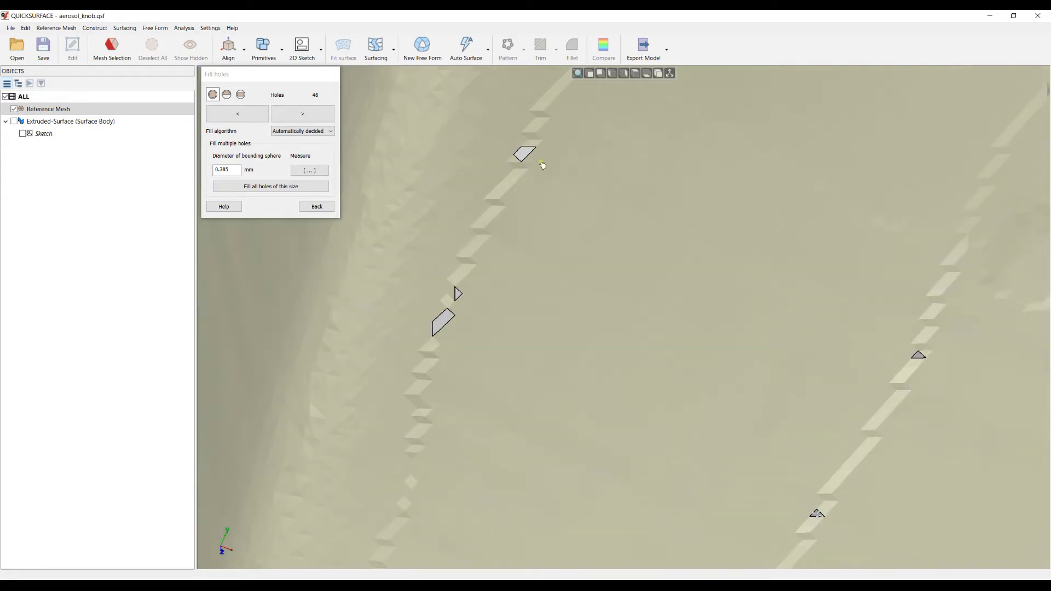
left_click(308, 170)
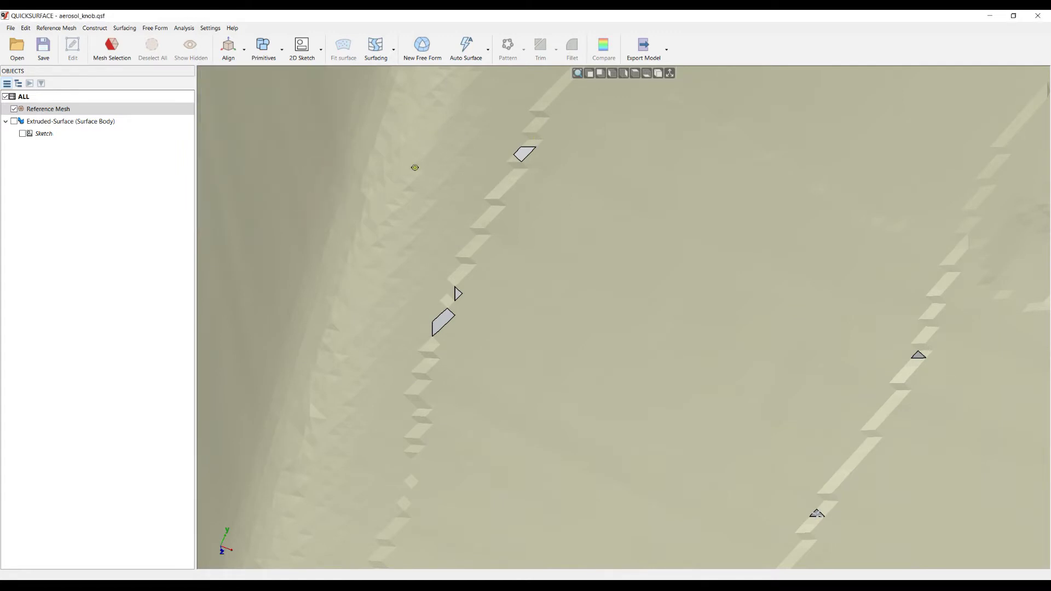
Measure a hole, set the fill diameter to 1 mm, and fill all holes that size
left_click(519, 136)
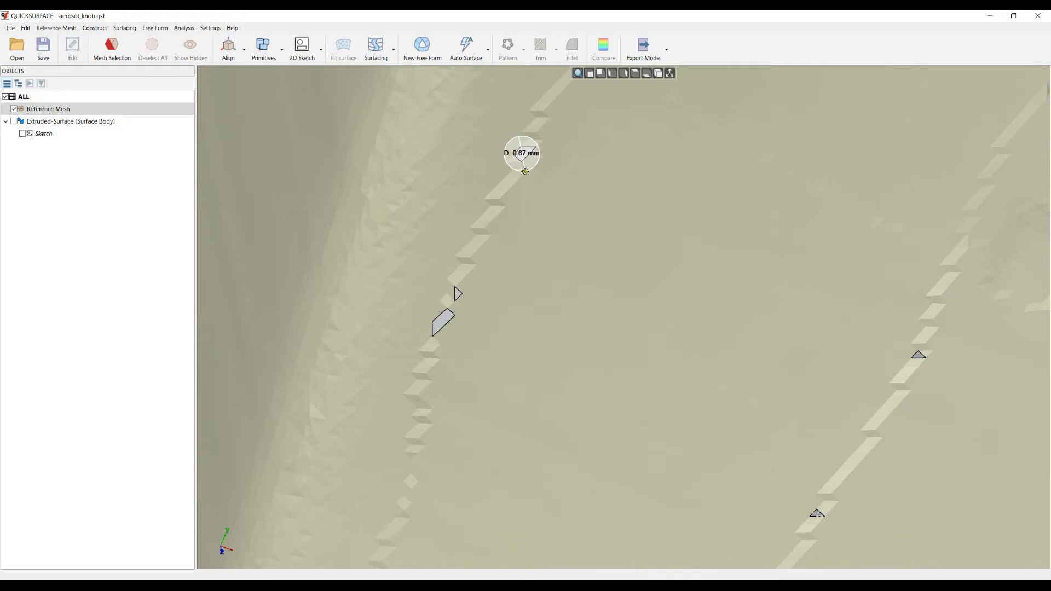
left_click(526, 172)
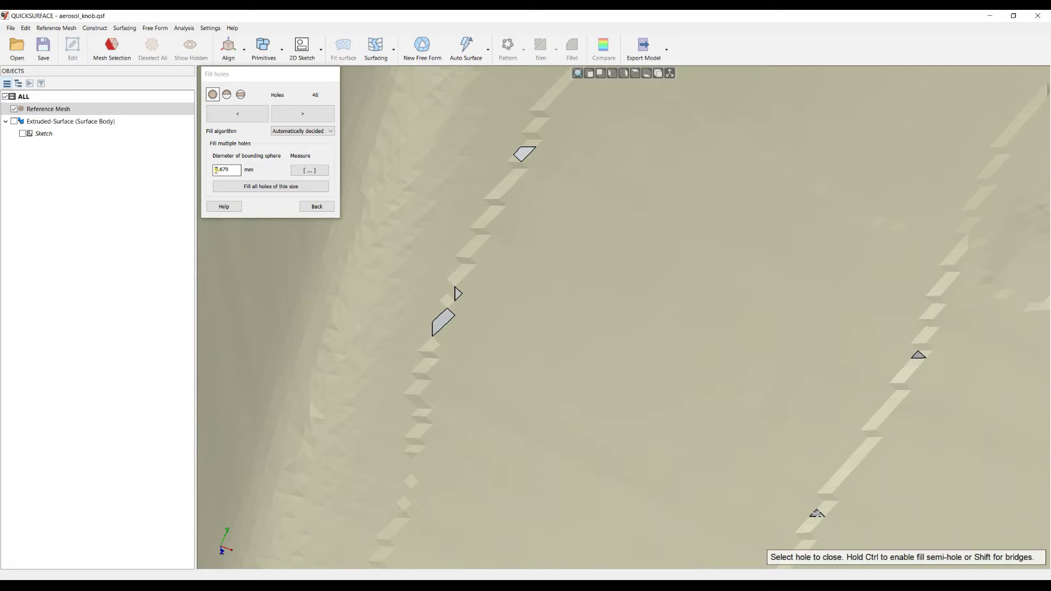
double_click(234, 169)
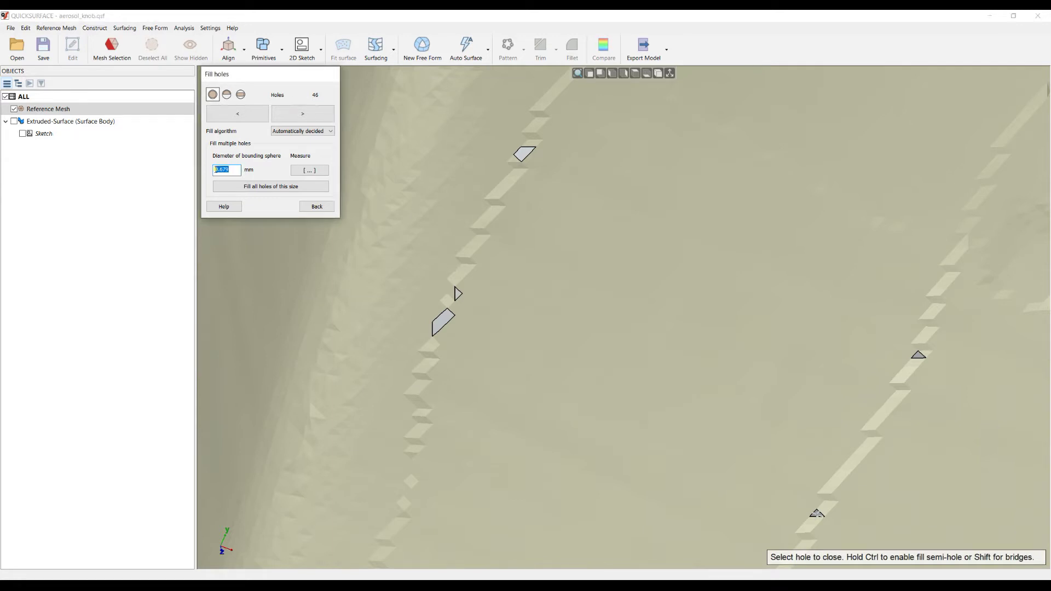
key("BackSpace")
left_click(300, 189)
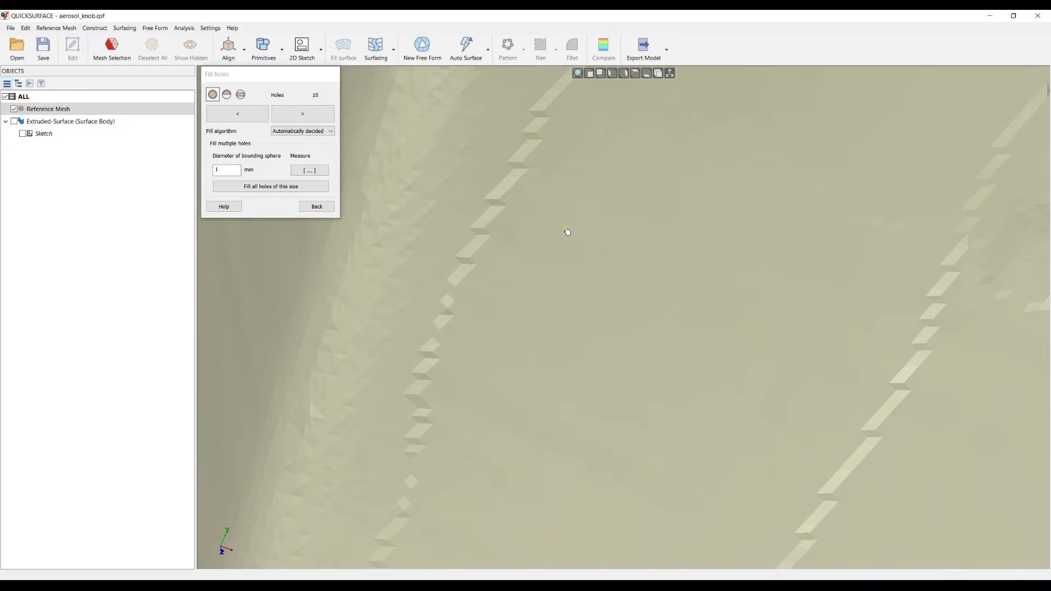
scroll(568, 232, "down", 3)
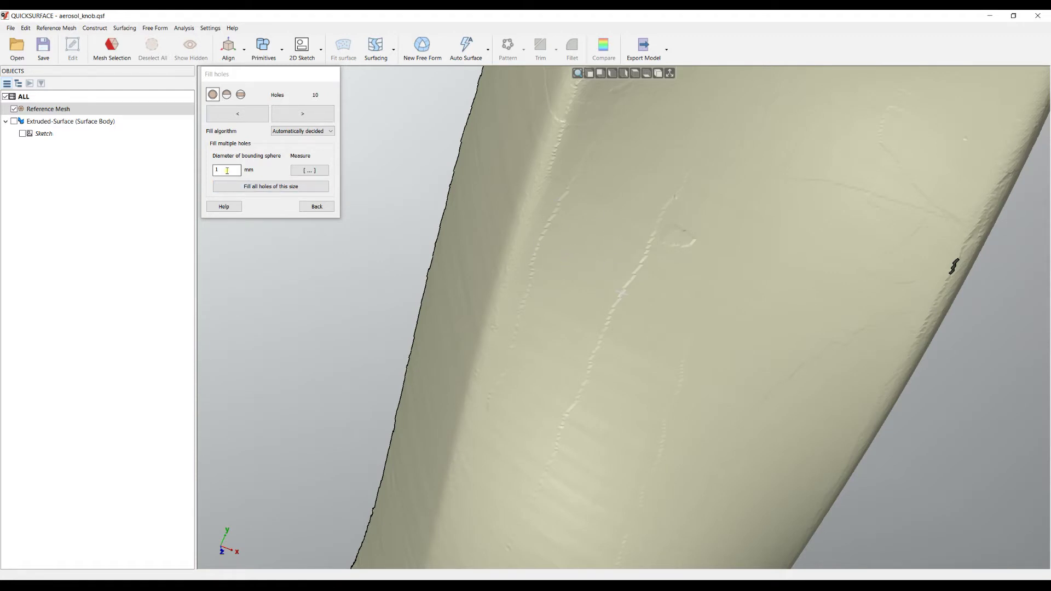
Orbit and zoom until the small zigzag gap along the knob's edge is visible
mouse_move(516, 364)
right_mouse_down()
mouse_move(500, 272)
mouse_move(507, 172)
mouse_move(522, 259)
right_mouse_up()
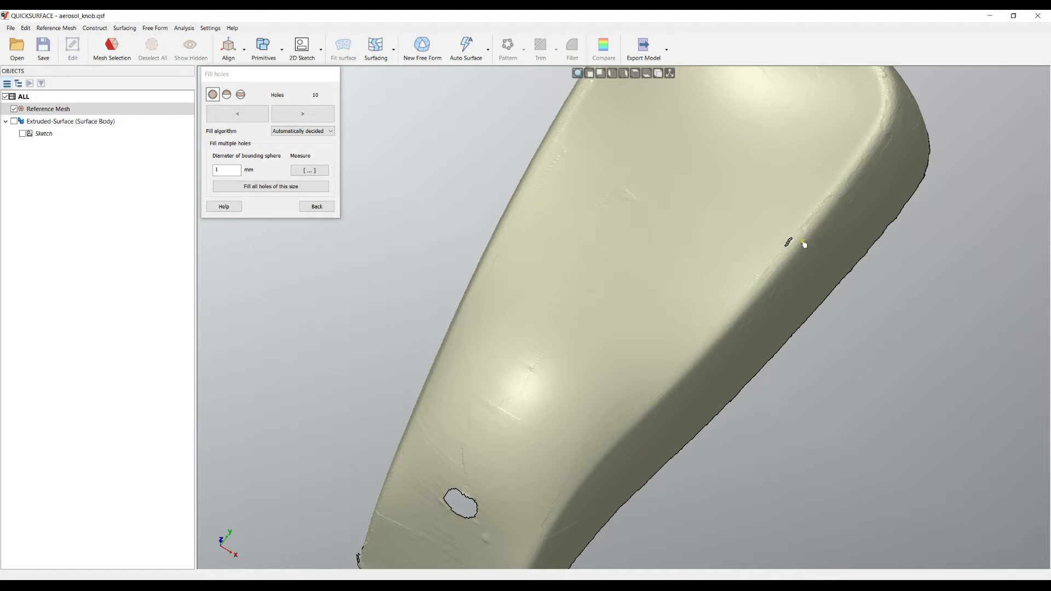
scroll(804, 245, "up", 3)
left_click(784, 247)
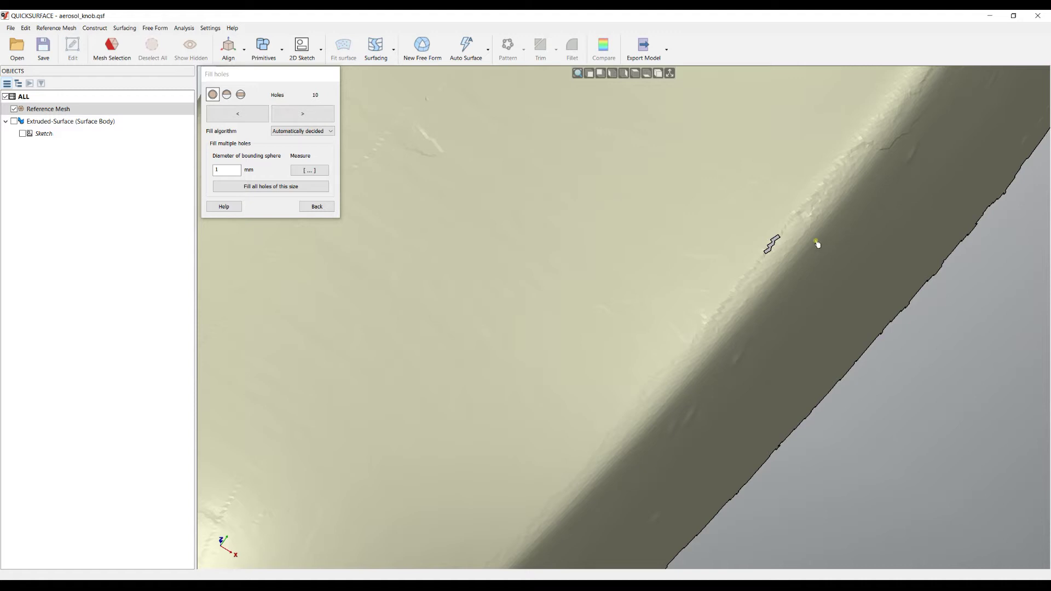
scroll(810, 245, "up", 1)
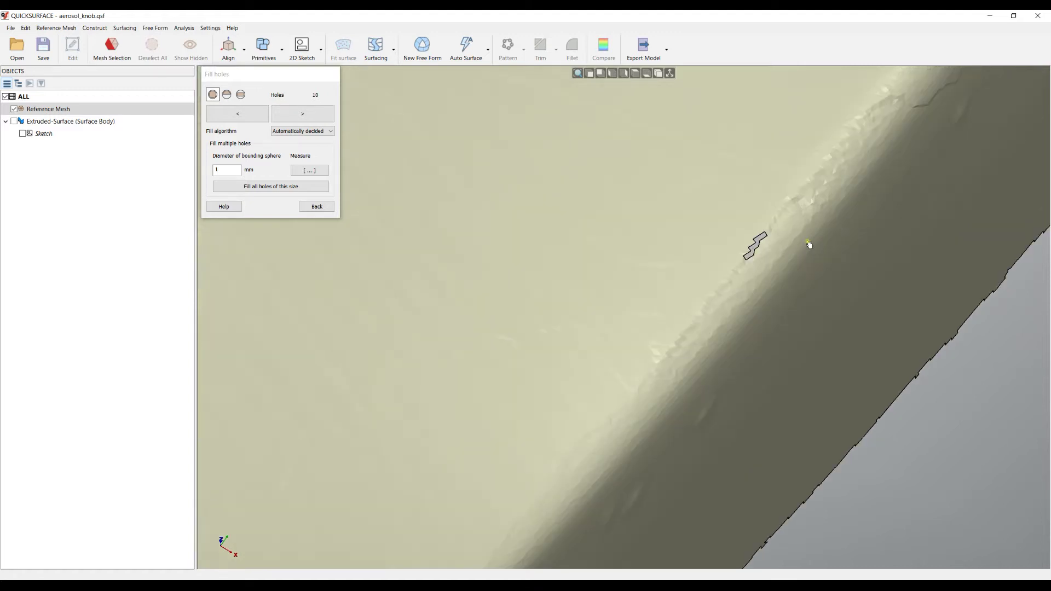
scroll(810, 244, "down", 2)
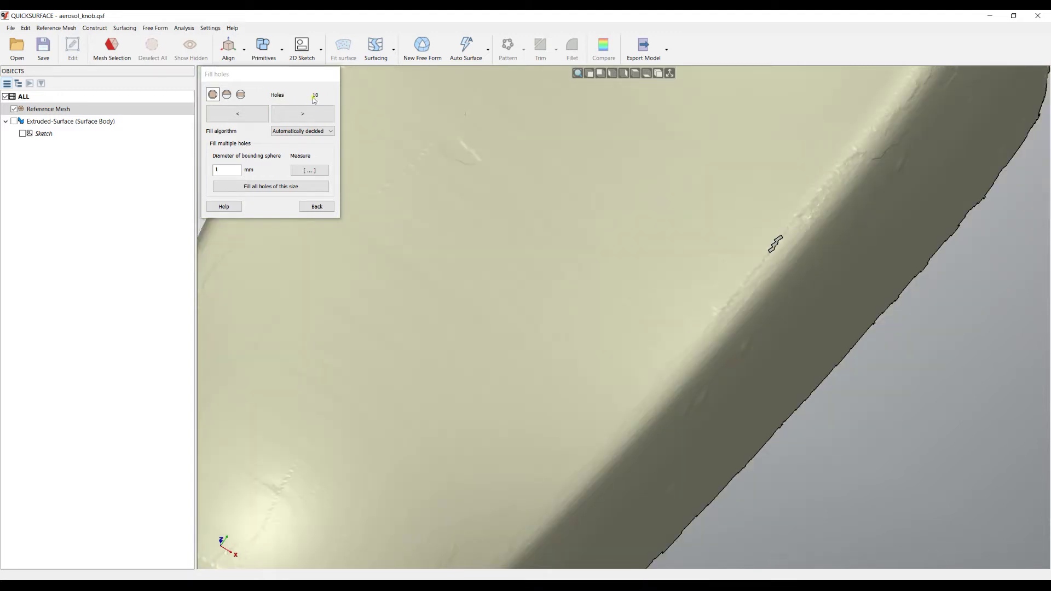
Jump to the next hole and patch the small zigzag gap, dropping the count to 9
left_click(304, 114)
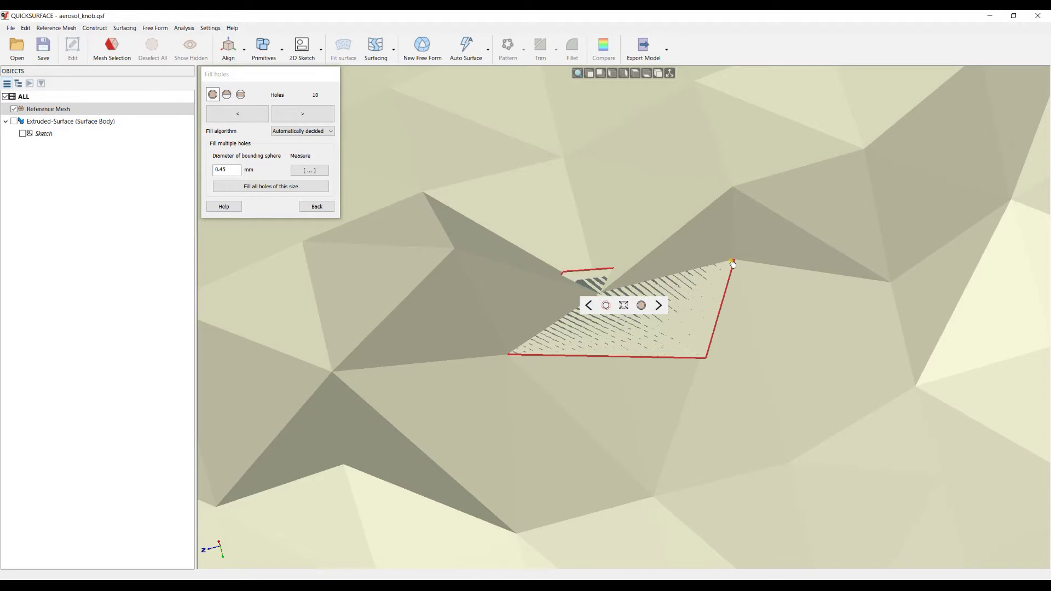
scroll(734, 265, "down", 3)
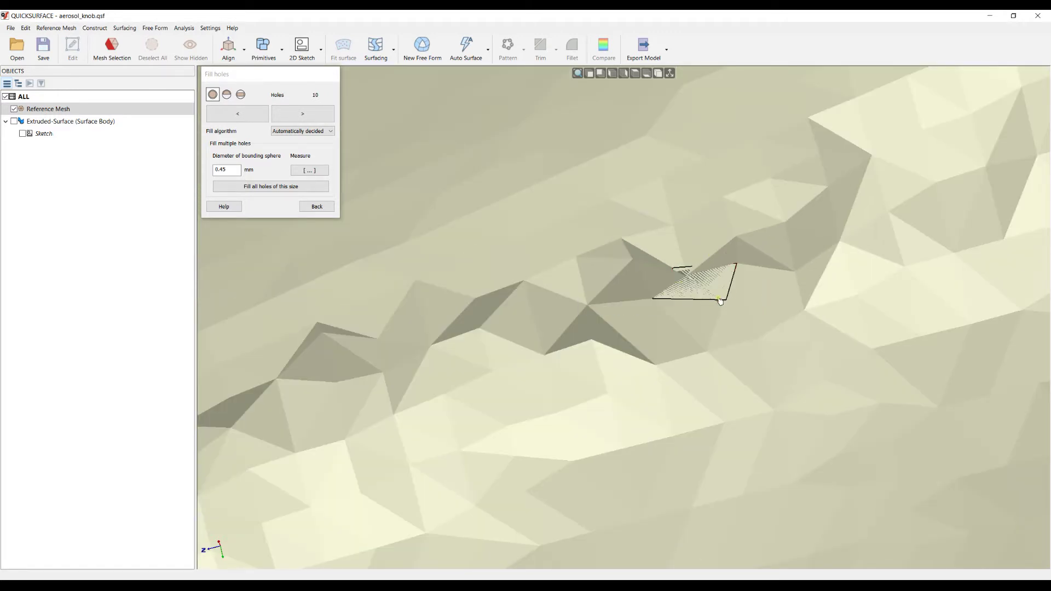
mouse_move(717, 301)
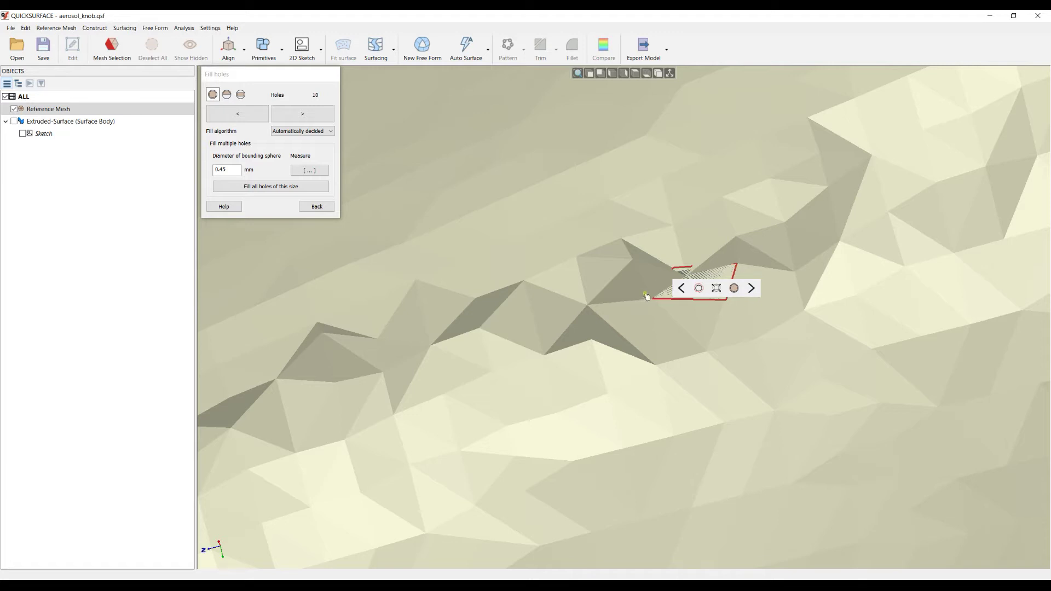
left_click(721, 291)
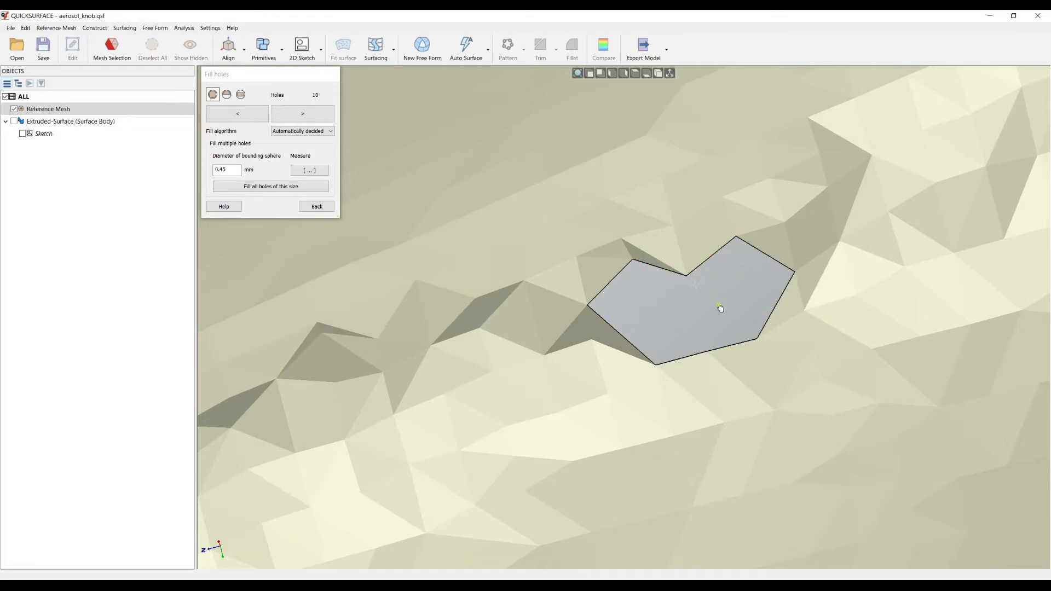
left_click(704, 269)
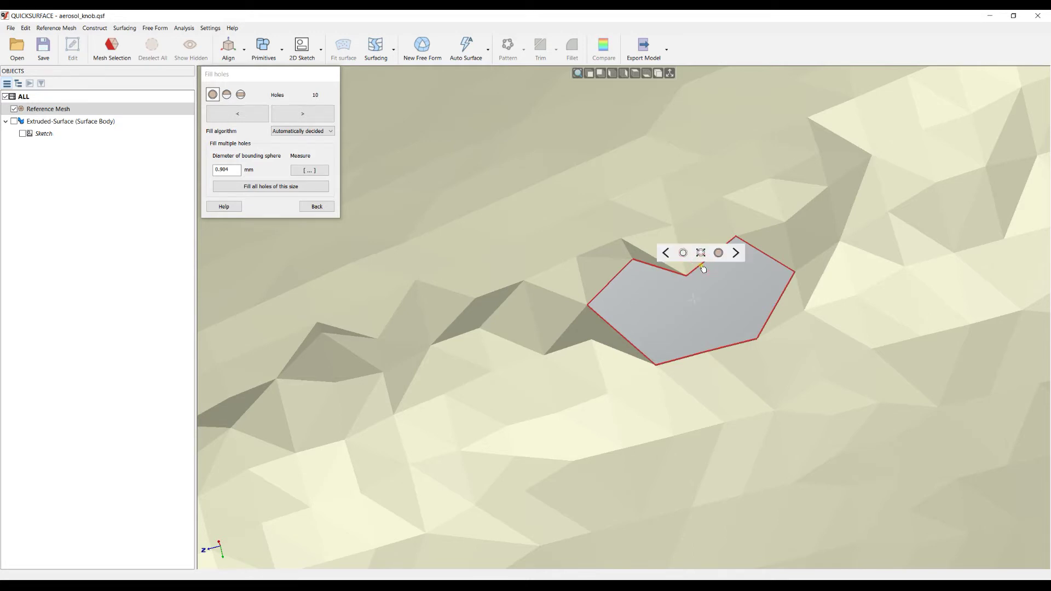
left_click(720, 290)
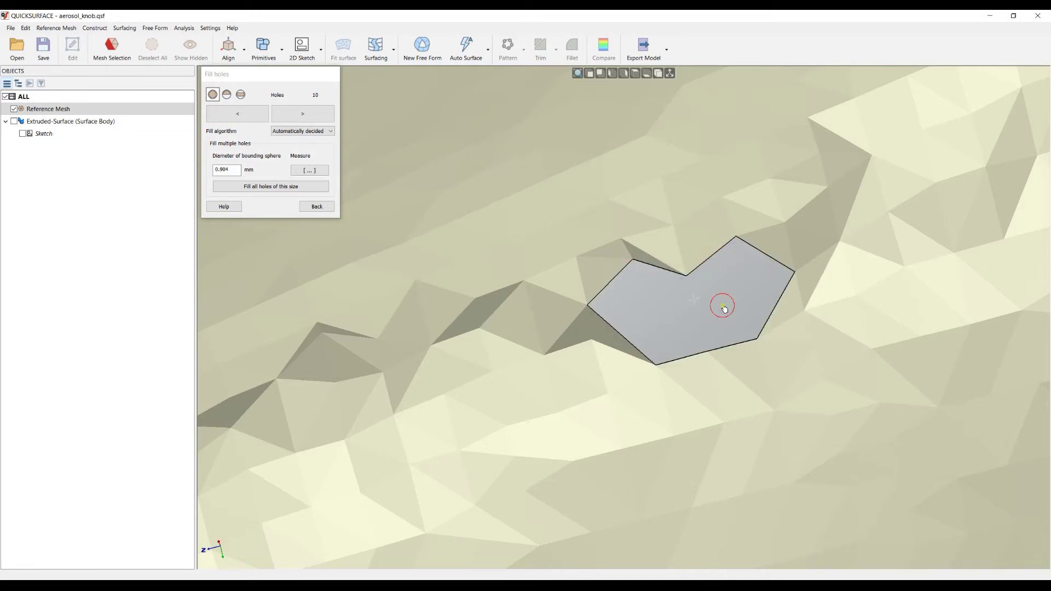
left_click(754, 251)
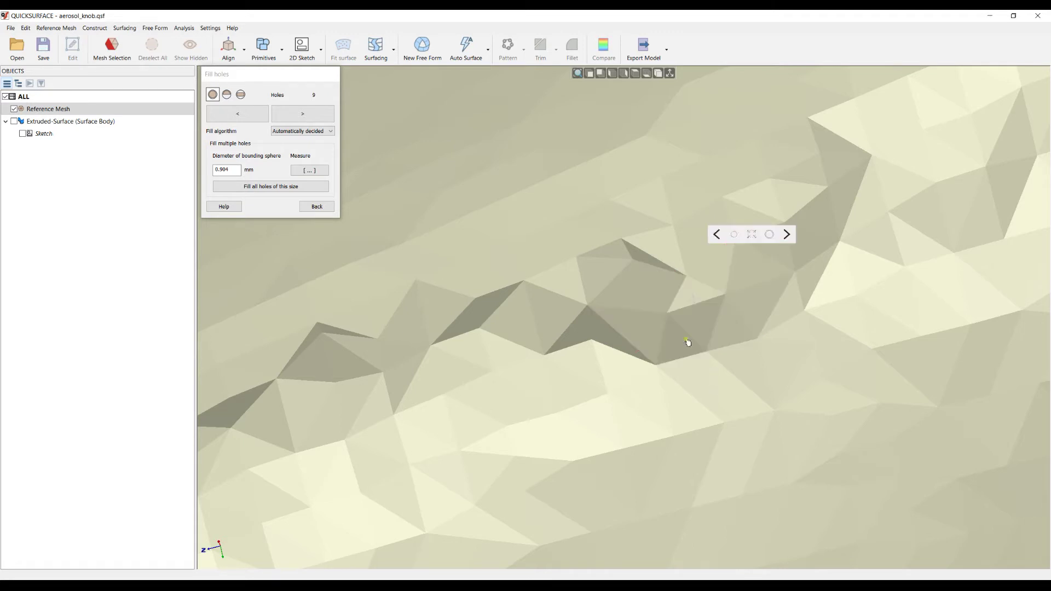
left_click(788, 240)
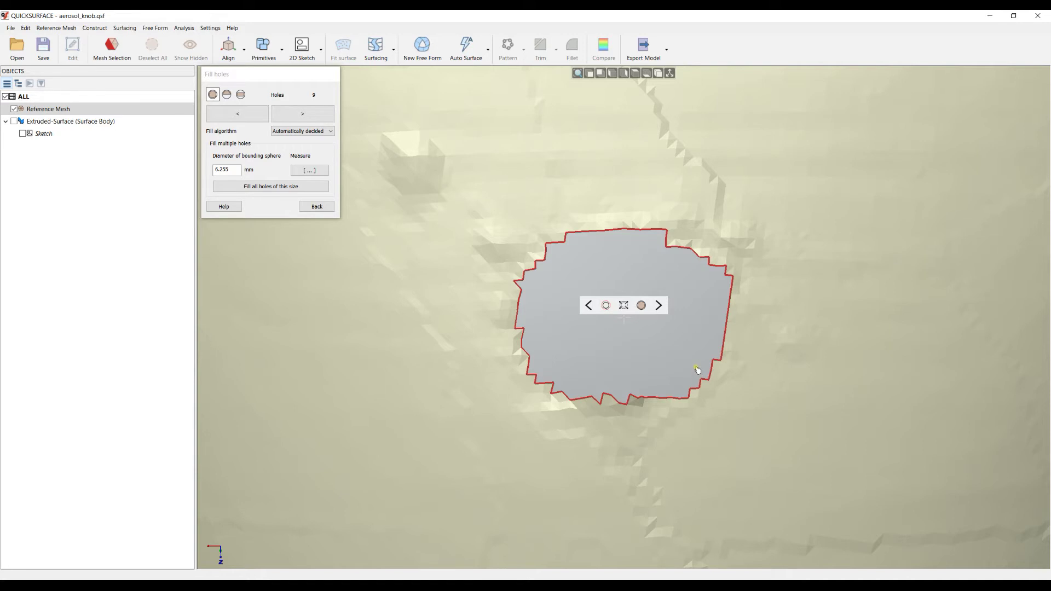
scroll(698, 371, "down", 3)
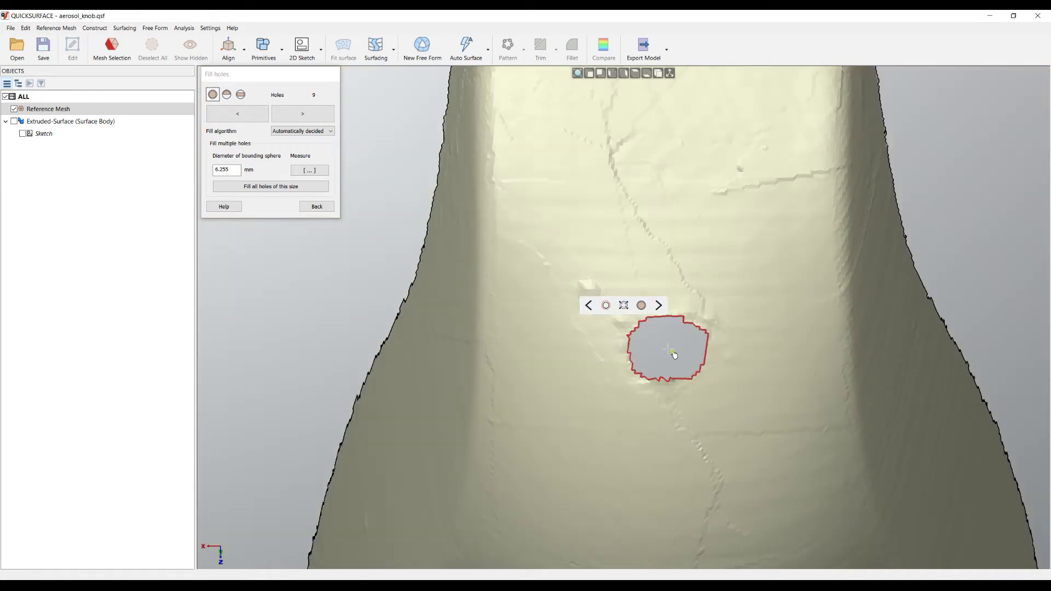
scroll(675, 356, "up", 3)
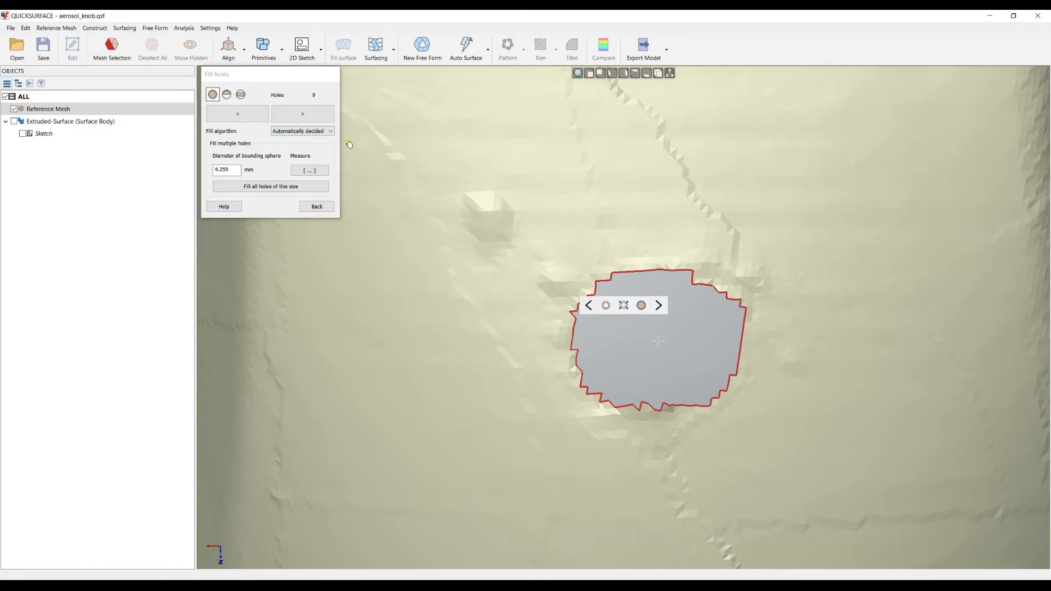
left_click(658, 371)
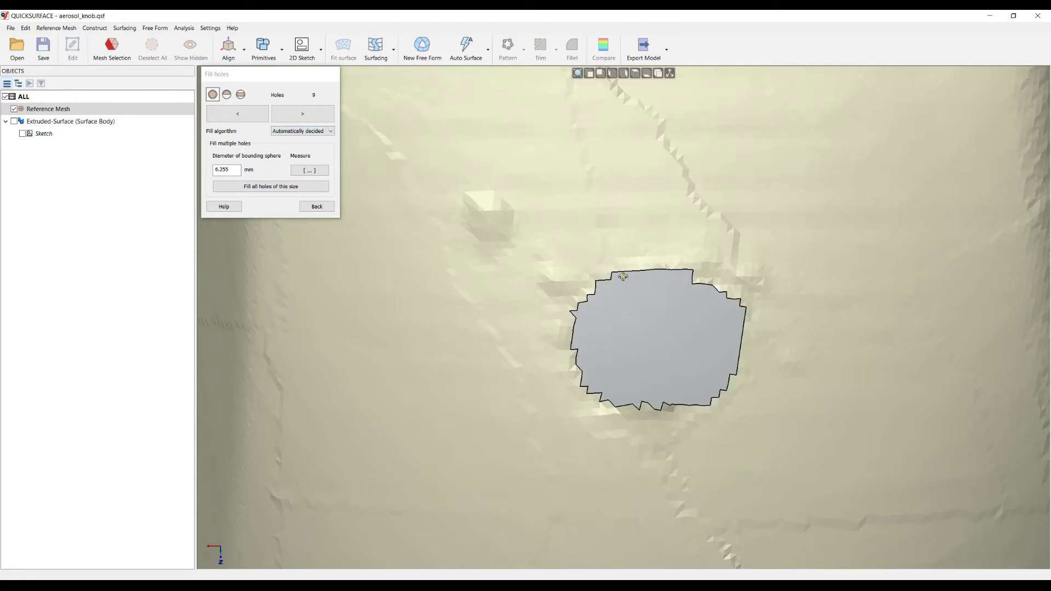
left_click(636, 254)
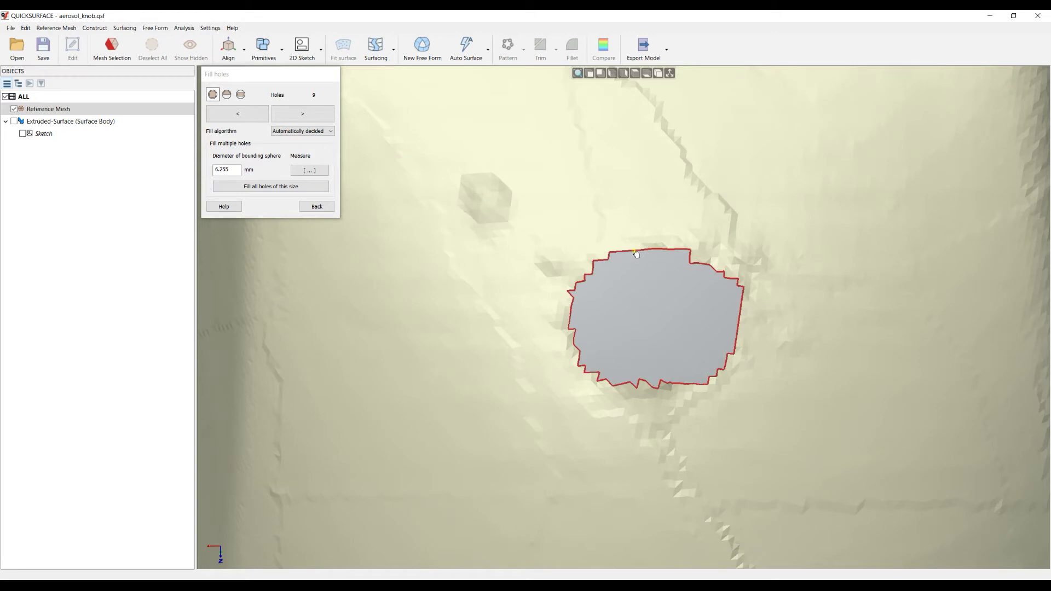
left_click(301, 132)
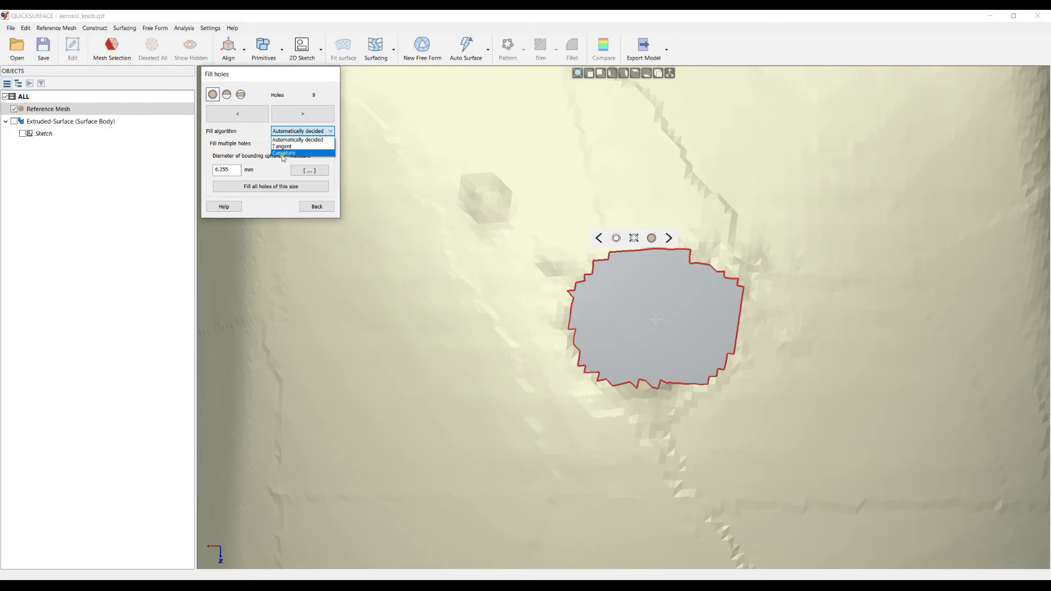
left_click(318, 131)
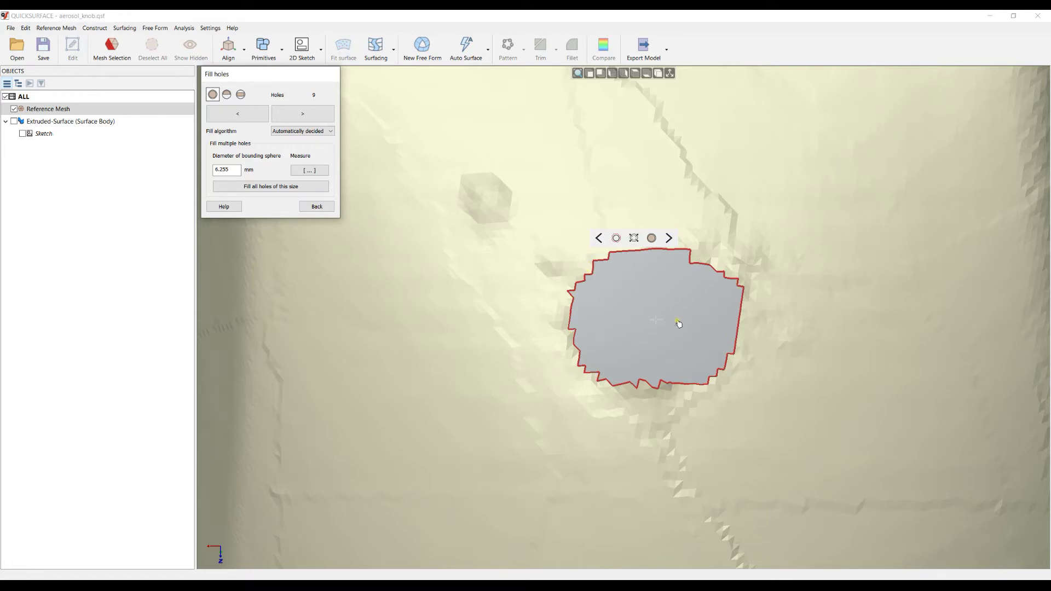
left_click(300, 132)
left_click(306, 141)
left_click(313, 135)
left_click(313, 137)
Try an automatic fill on the large hole, inspect it, and undo it
left_click(651, 238)
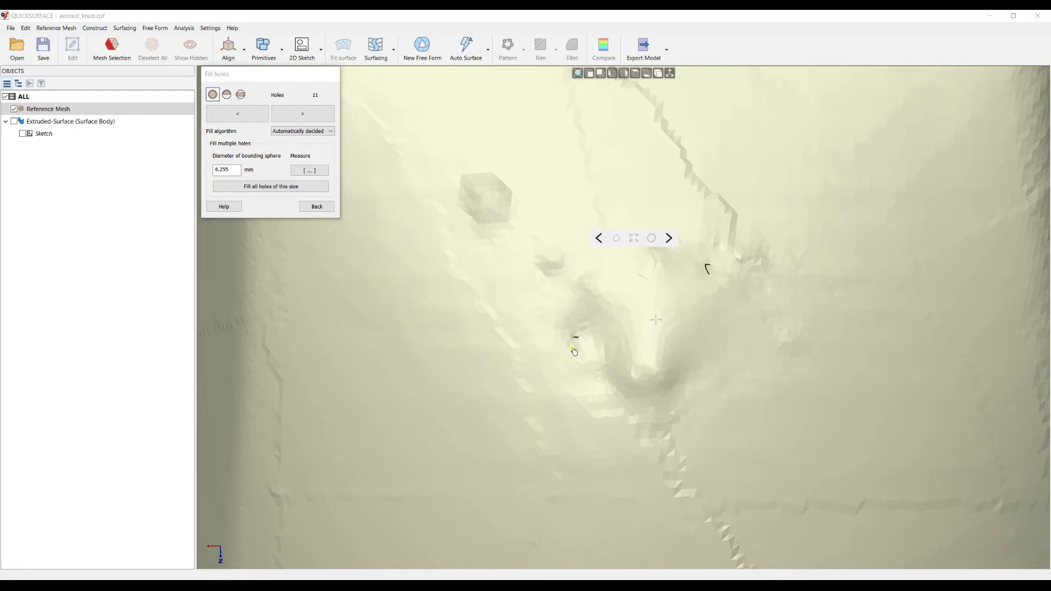
right_click_drag(560, 303, 559, 267)
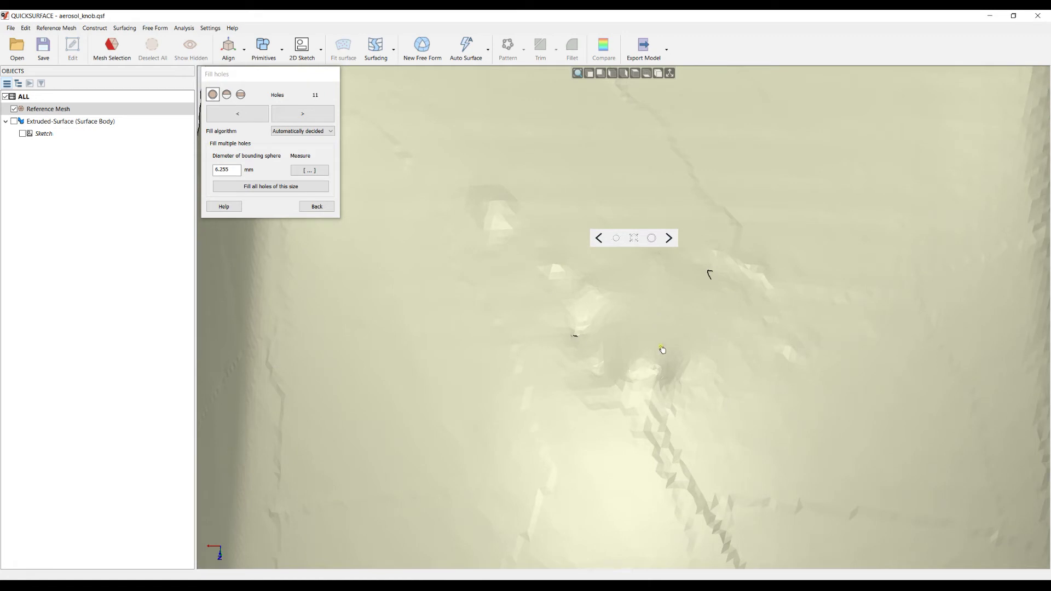
left_click(26, 28)
left_click(41, 40)
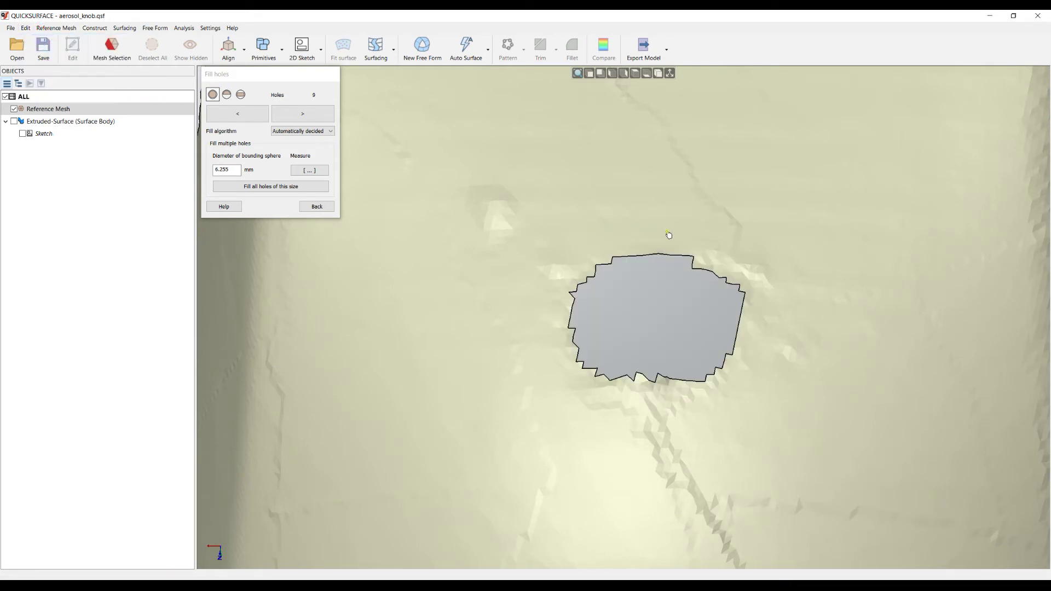
Grow the large hole's boundary past its ragged edges to 7.672 mm
left_click(722, 280)
left_click(723, 275)
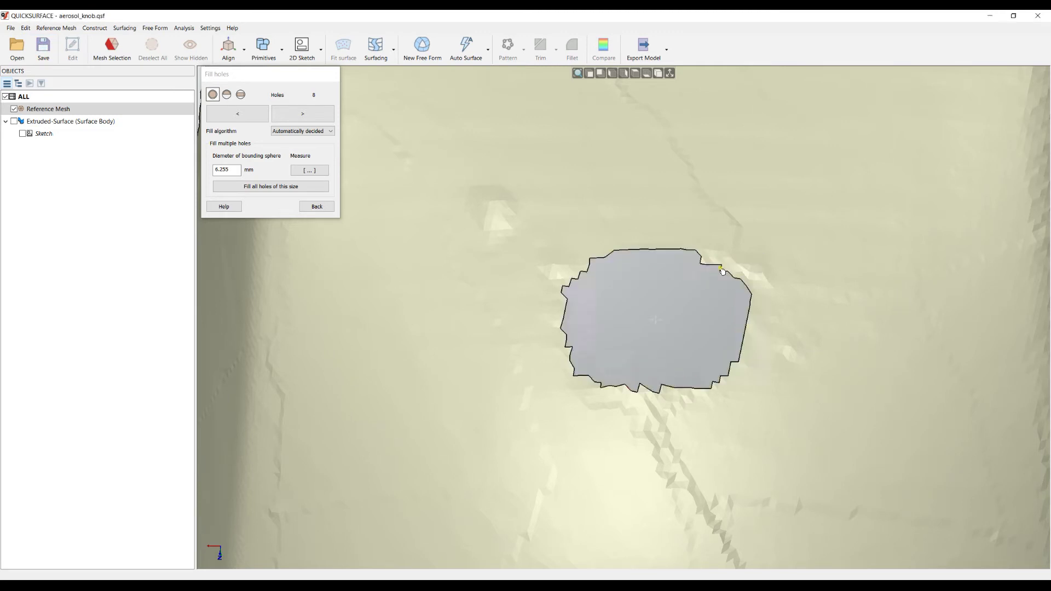
left_click(724, 262)
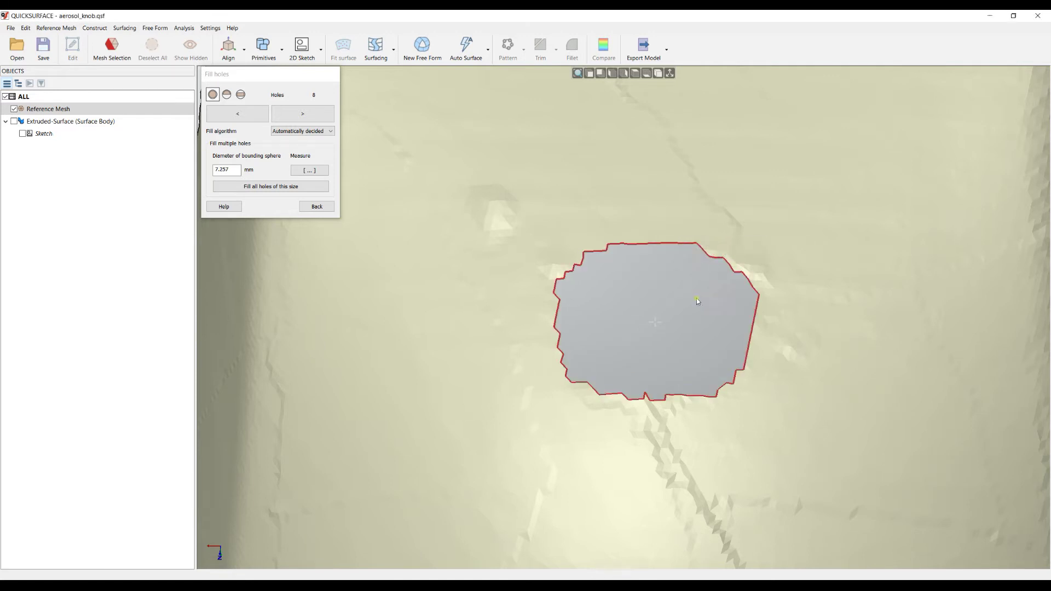
left_click(679, 354)
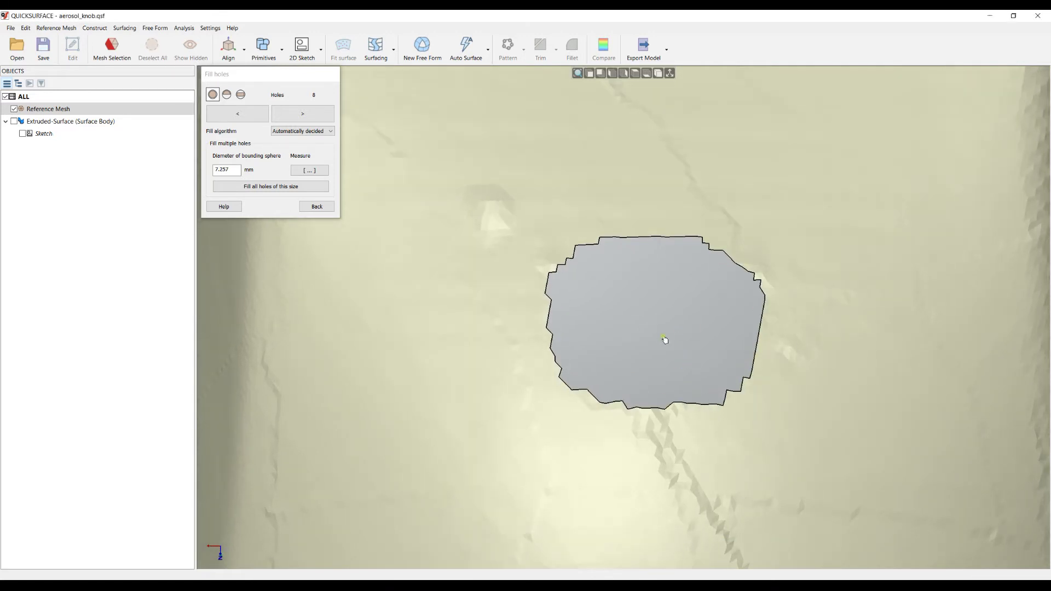
left_click(636, 248)
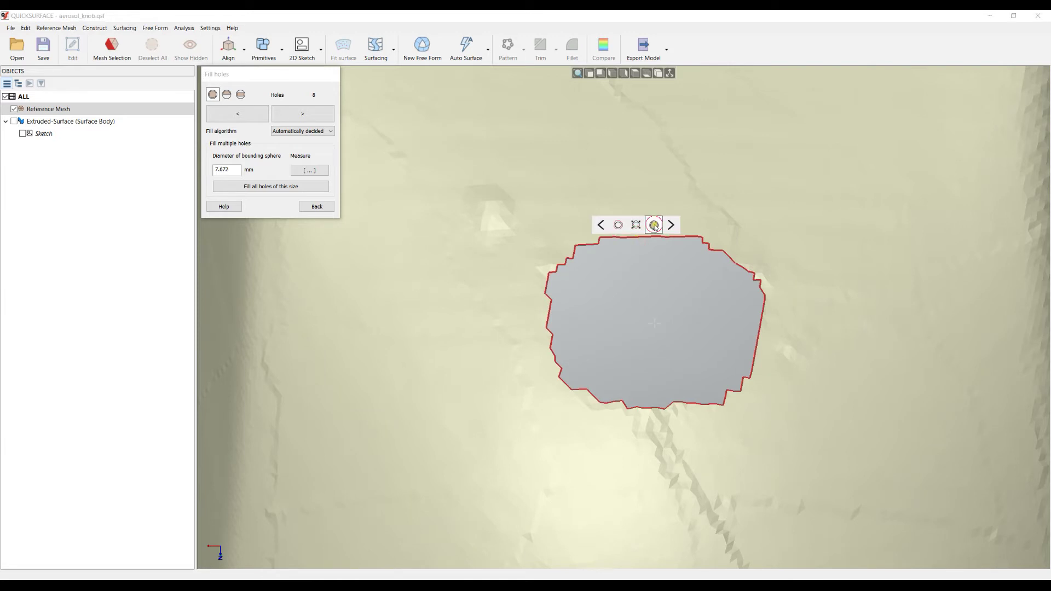
Try an automatic fill of the enlarged hole, inspect it, and undo it
left_click(684, 332)
right_click_drag(656, 364, 645, 317)
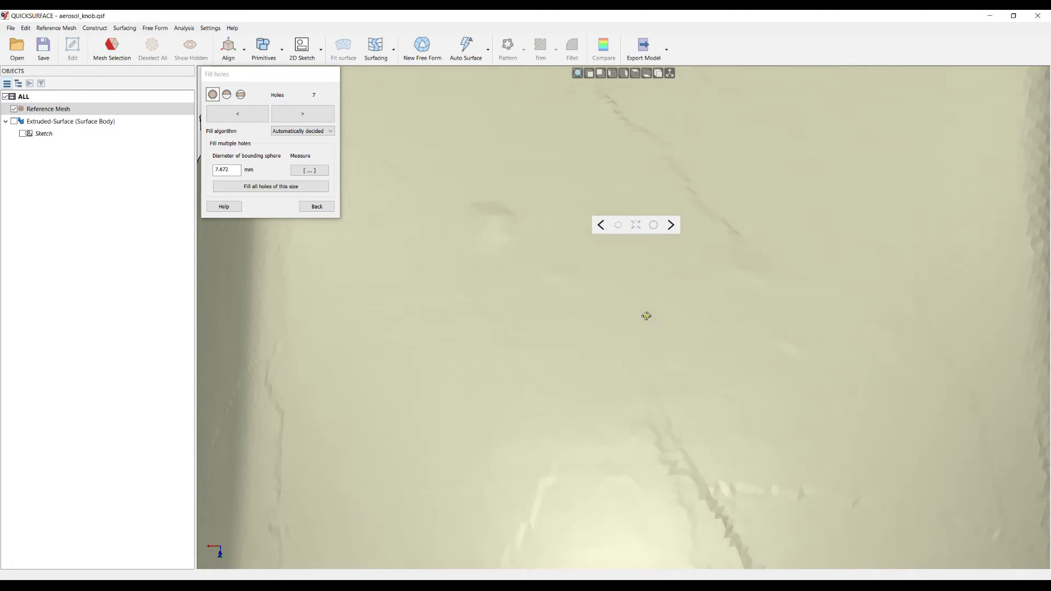
left_click(26, 28)
left_click(39, 40)
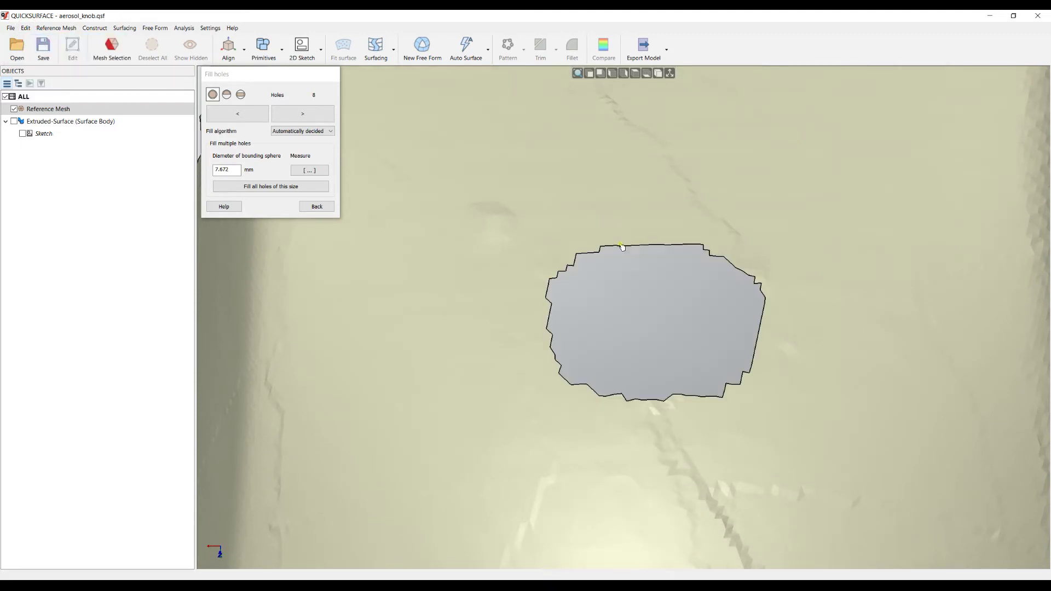
Fill the enlarged hole with the Tangent algorithm, leaving 7 holes
left_click(309, 132)
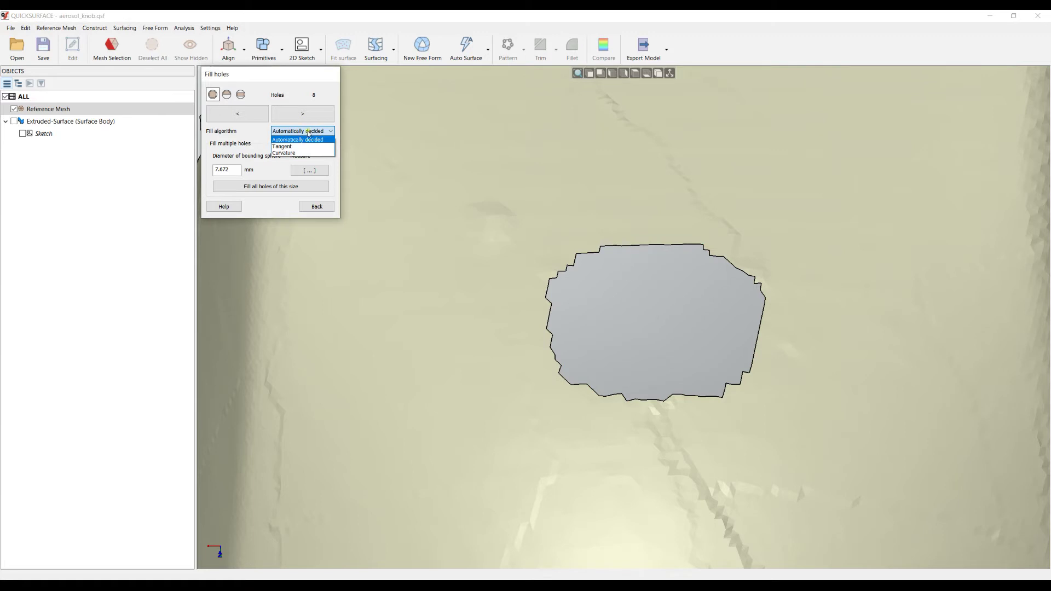
left_click(282, 146)
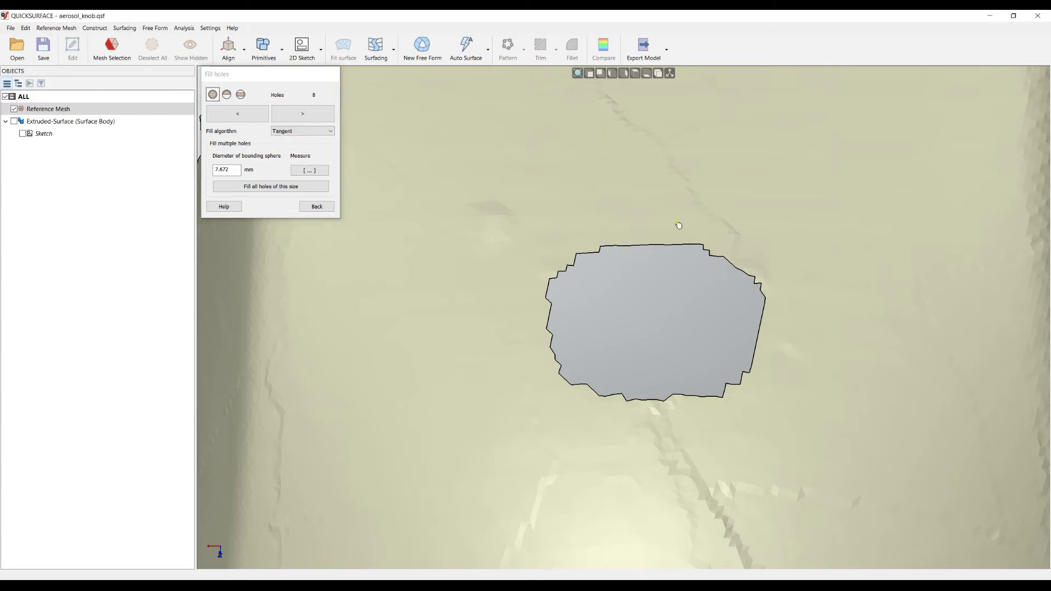
left_click(657, 249)
left_click(672, 233)
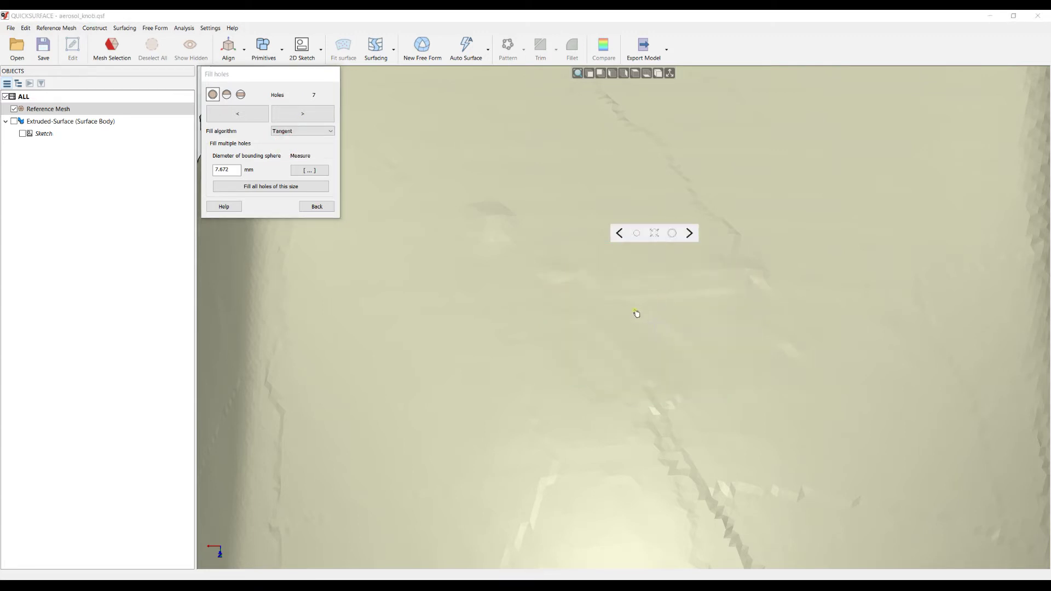
mouse_move(647, 357)
right_mouse_down()
mouse_move(678, 373)
mouse_move(658, 367)
right_mouse_up()
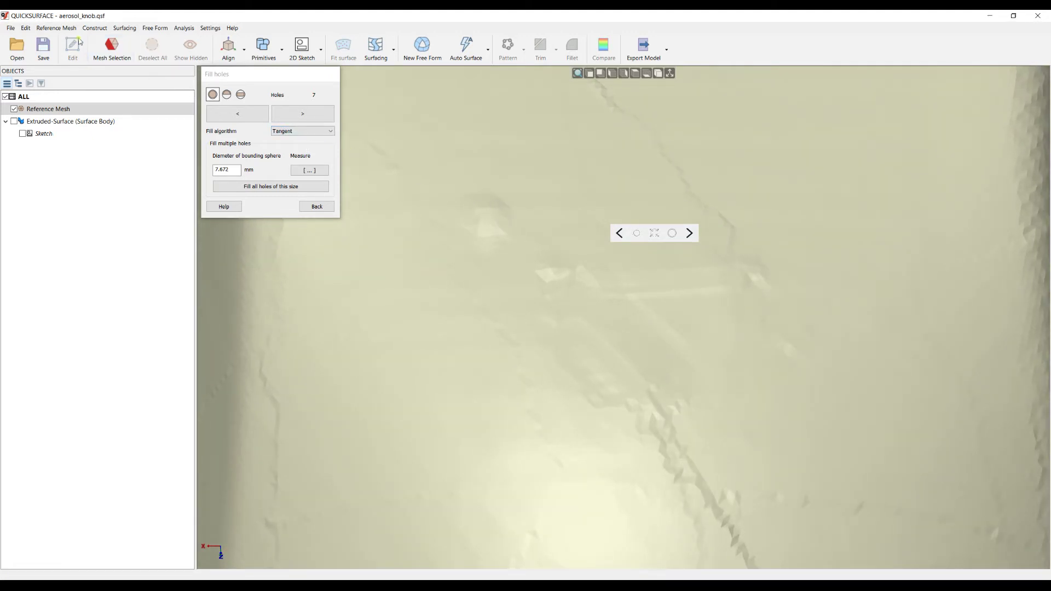
Undo the Tangent fill and refill the hole with the Automatically decided algorithm
left_click(50, 28)
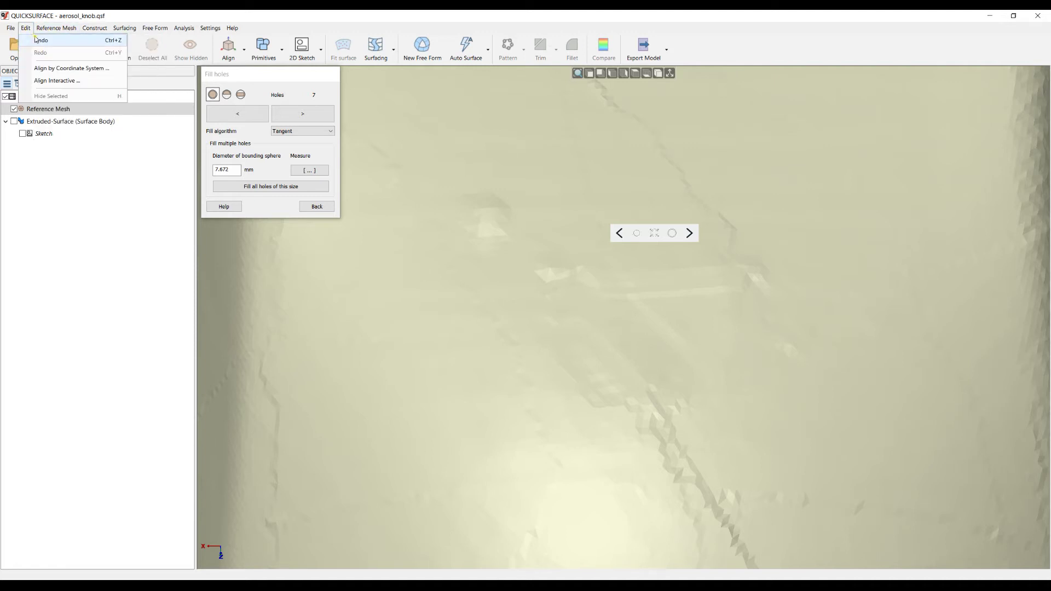
left_click(41, 40)
left_click(308, 132)
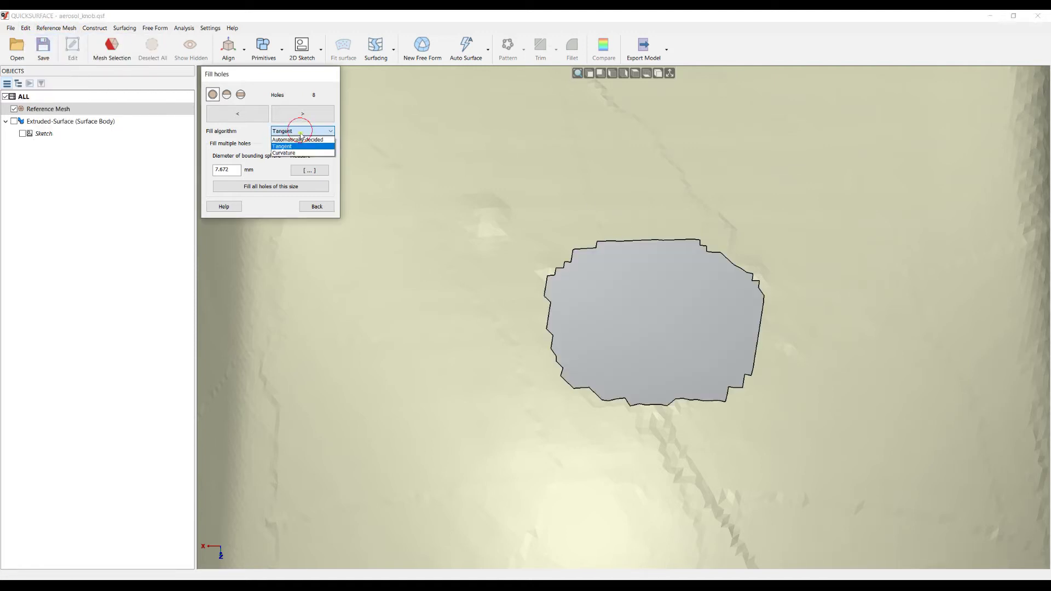
left_click(300, 141)
mouse_move(644, 245)
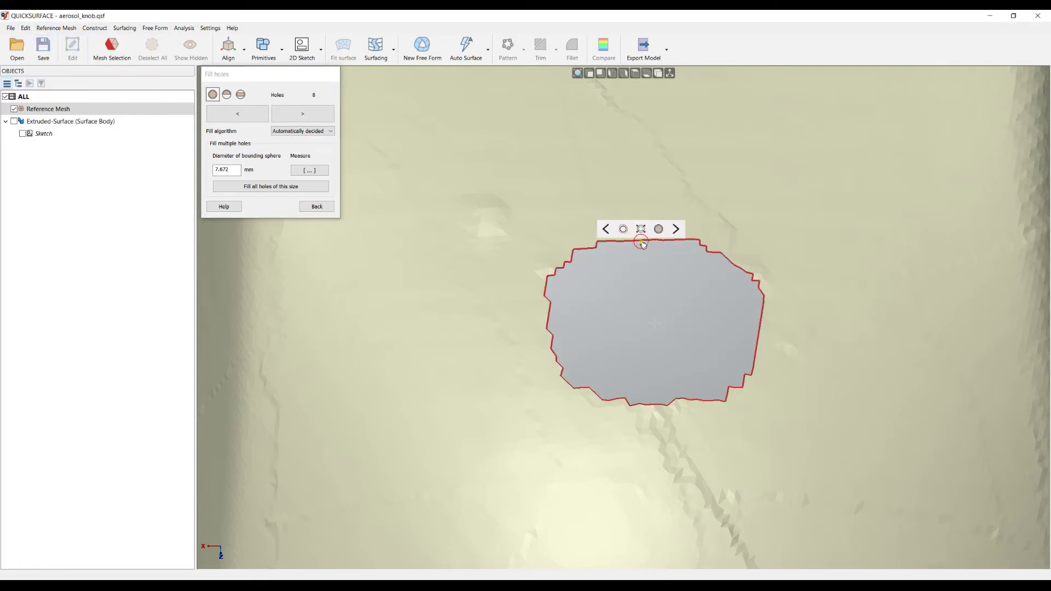
left_click(669, 315)
right_click_drag(599, 371, 598, 415)
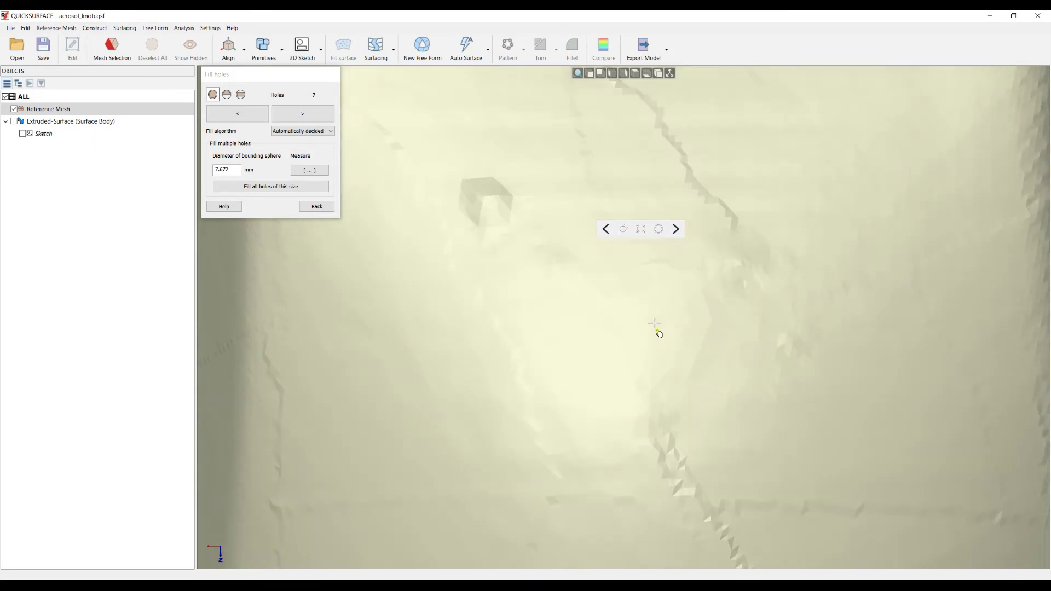
Fill the thin strip gap, leaving 6 holes, and move on to the larger hole
left_click(676, 229)
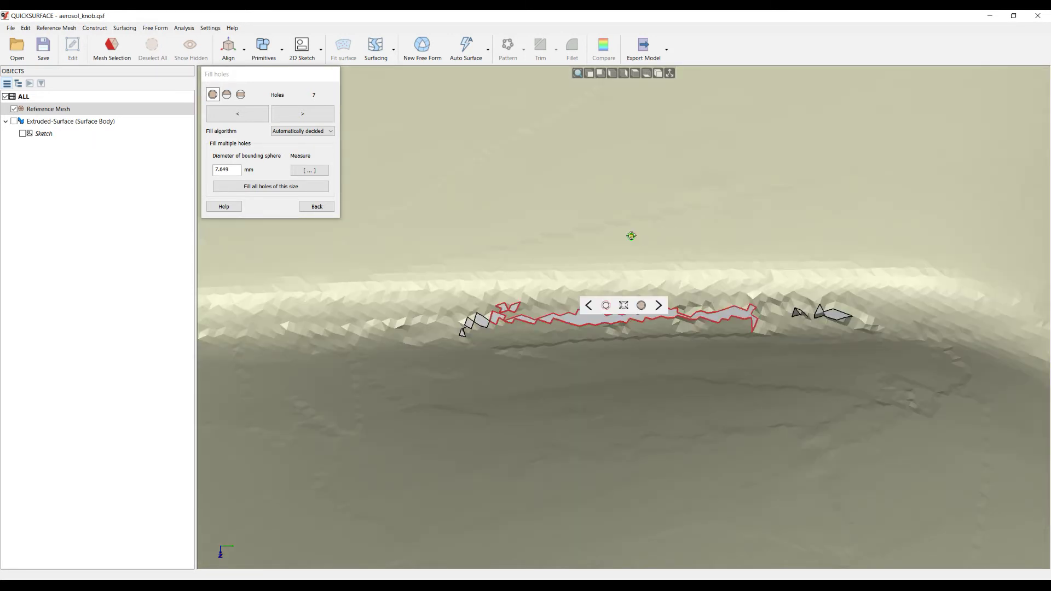
right_click_drag(629, 235, 602, 243)
scroll(626, 371, "up", 2)
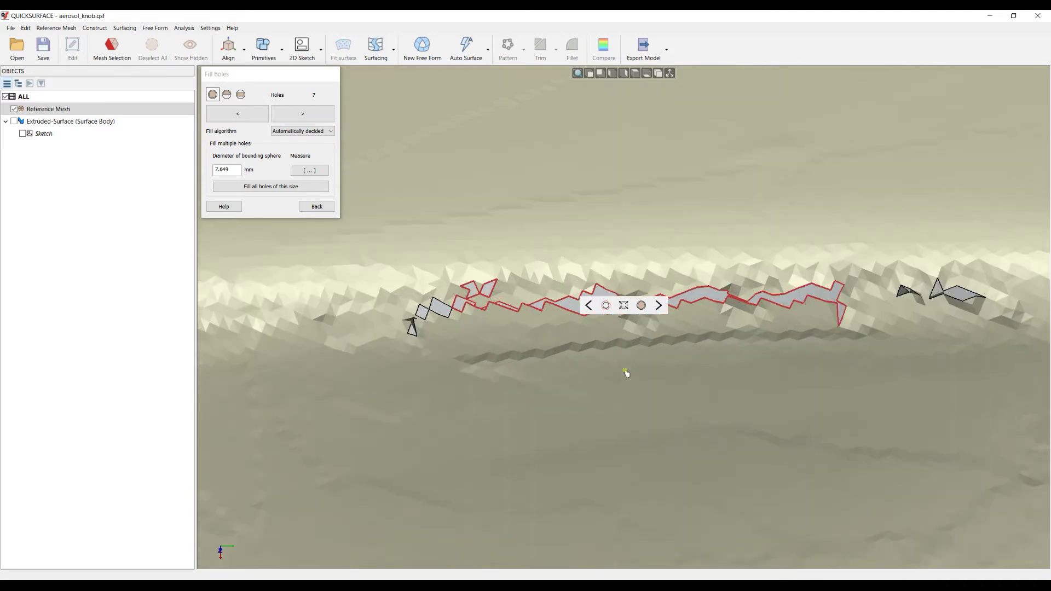
scroll(622, 378, "up", 3)
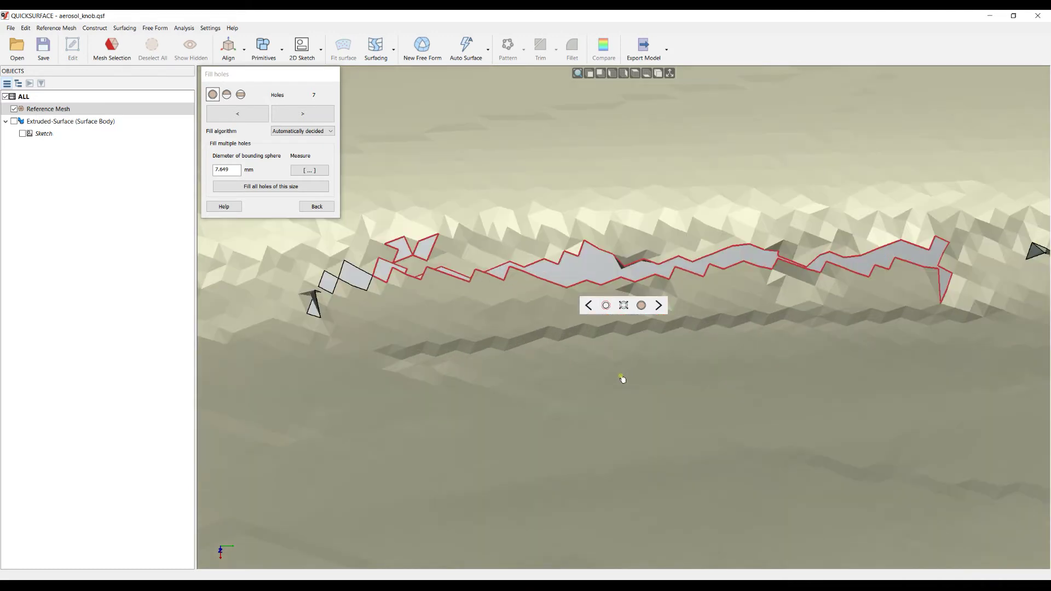
left_click(624, 305)
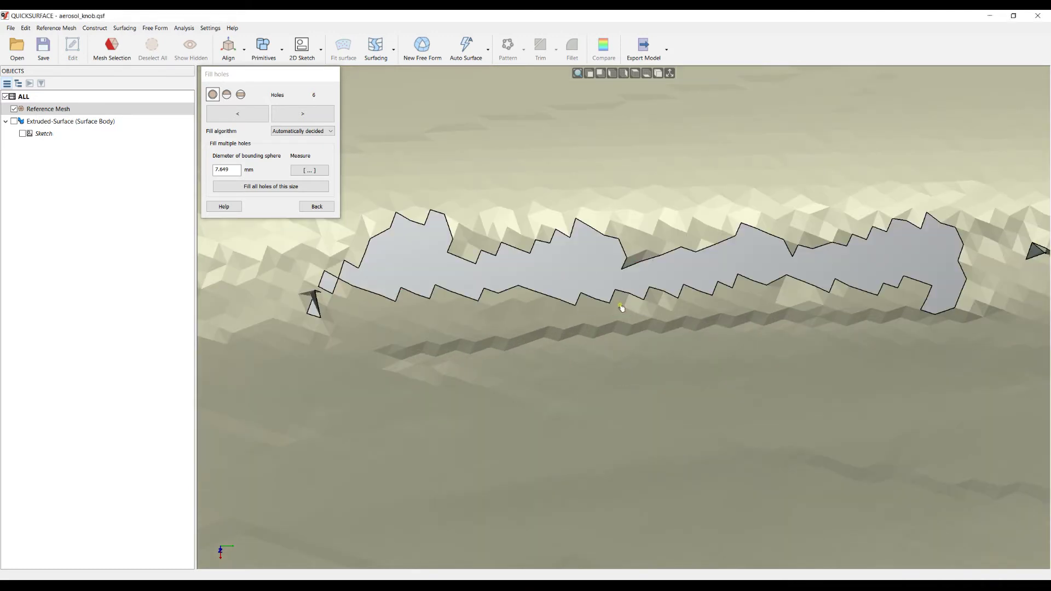
left_click(633, 258)
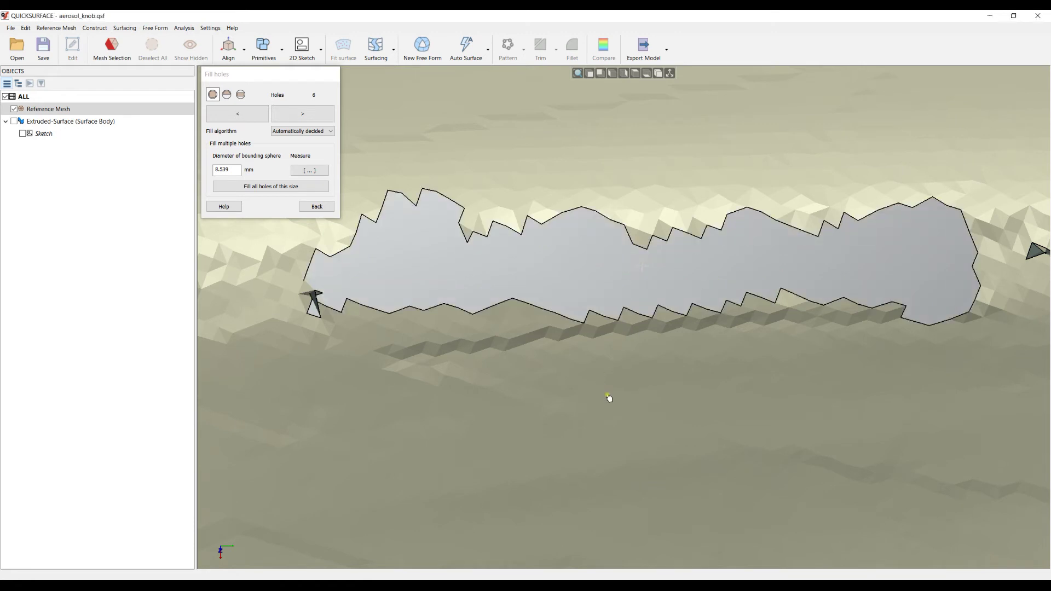
scroll(668, 358, "down", 3)
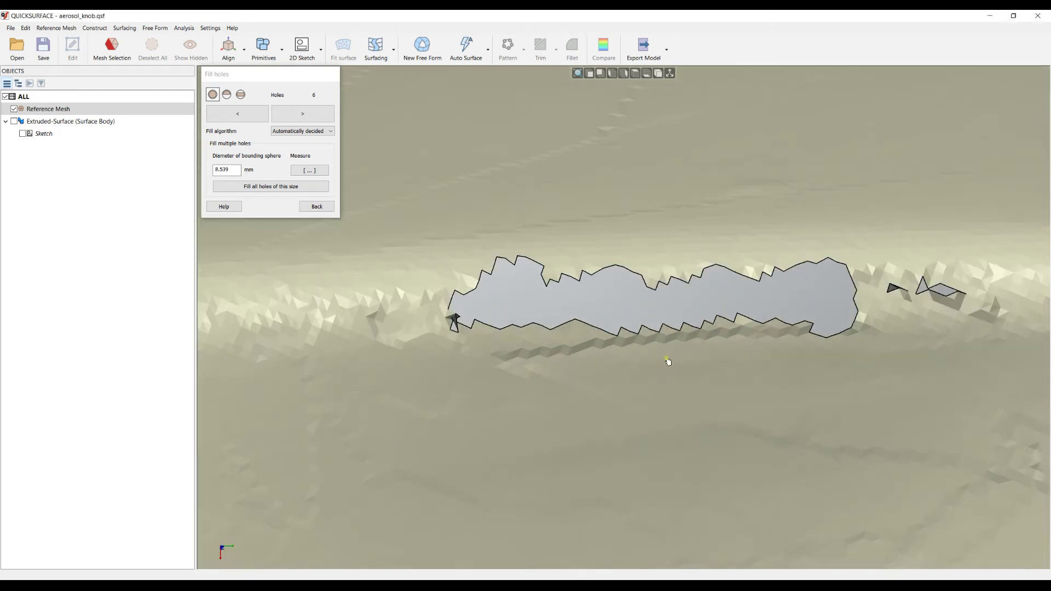
scroll(434, 332, "up", 2)
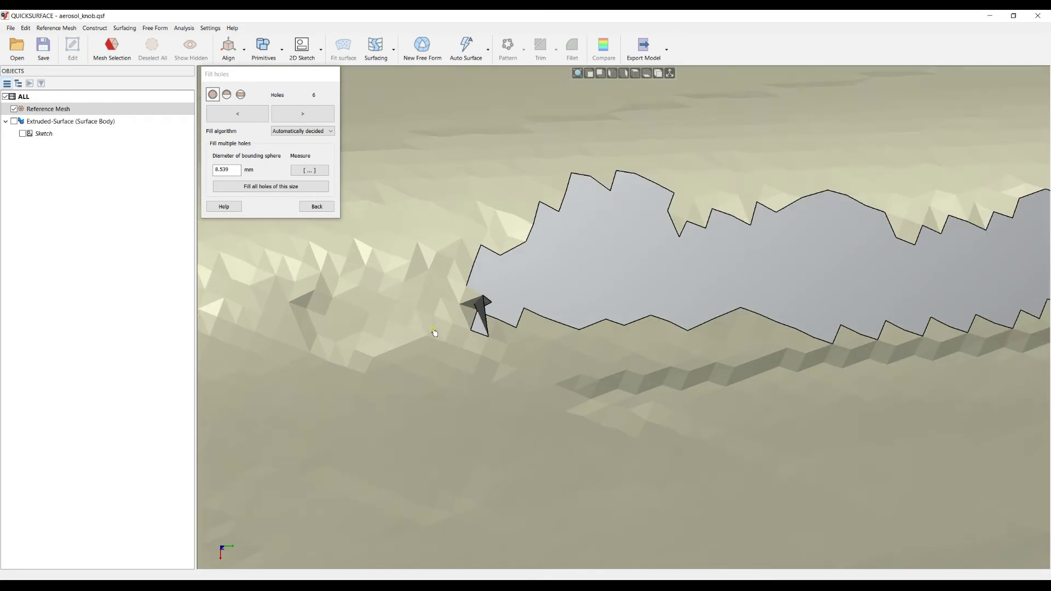
Delete the stray triangles at the long hole's left tip
left_click(317, 206)
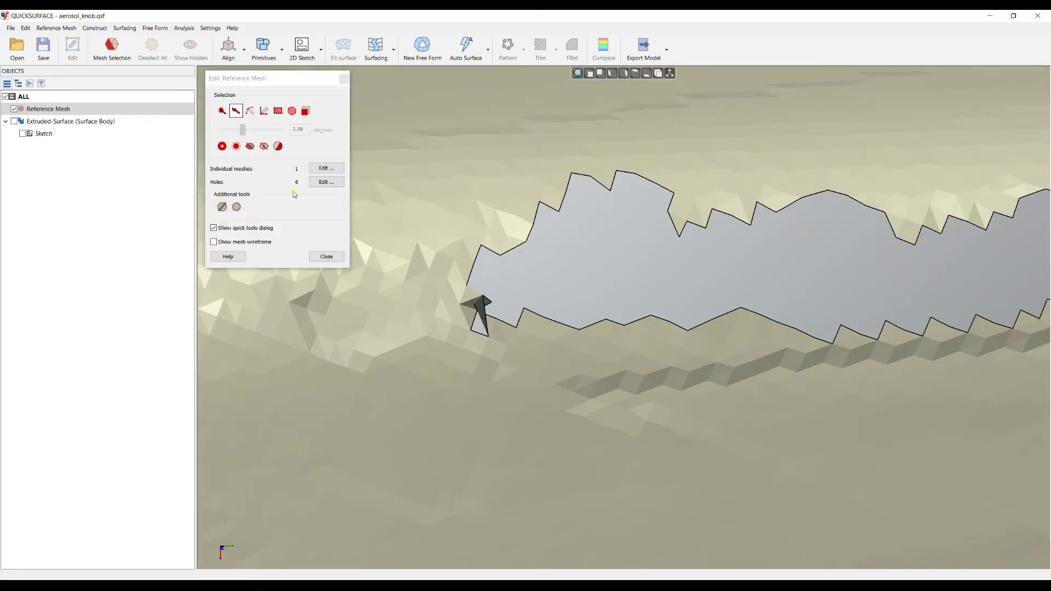
mouse_move(477, 312)
left_mouse_down()
mouse_move(477, 301)
mouse_move(480, 329)
left_mouse_up()
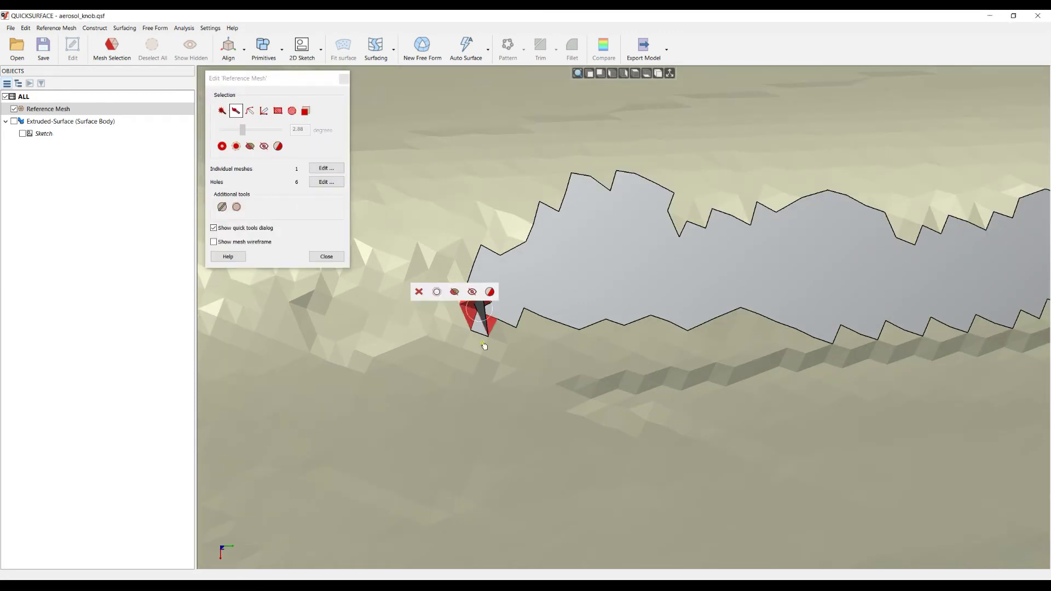
left_click(419, 292)
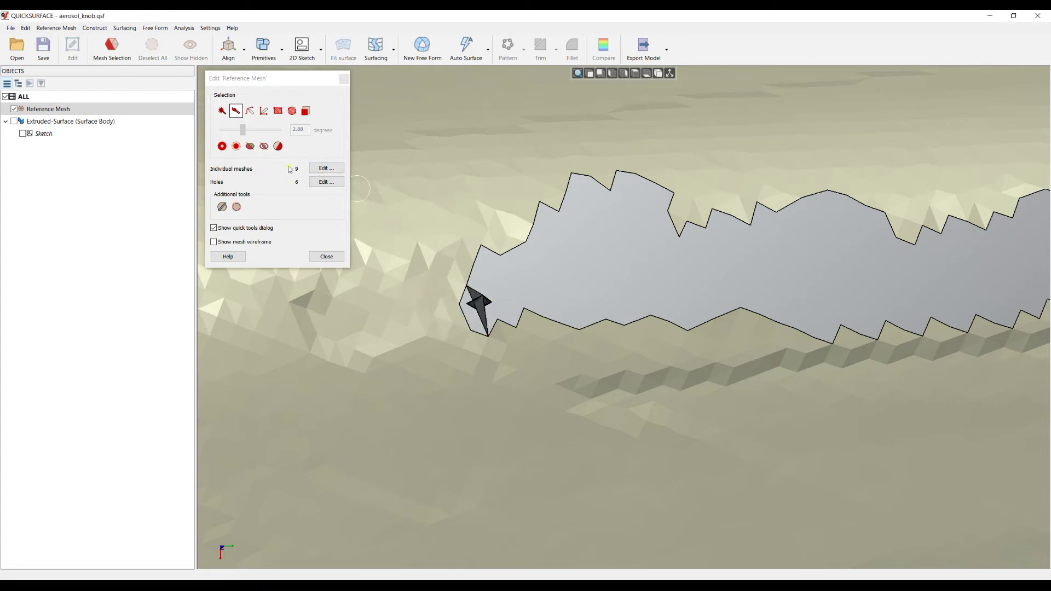
Remove all the small loose mesh pieces so one mesh remains
left_click(326, 168)
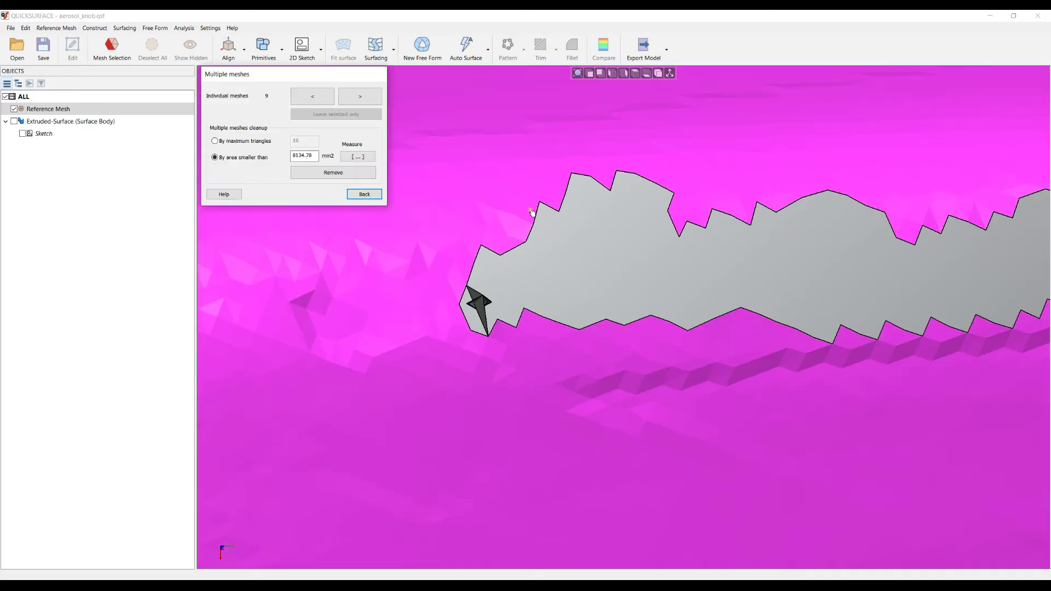
left_click(532, 212)
left_click(539, 197)
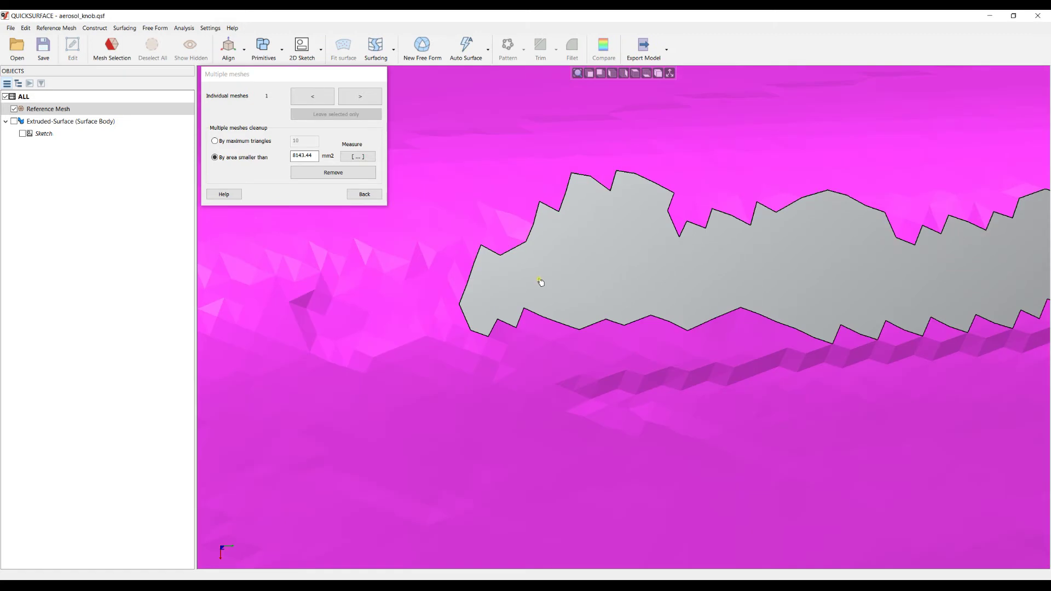
left_click(371, 197)
Reopen Fill holes, now at 5 holes, and select the long slot-shaped hole
left_click(327, 182)
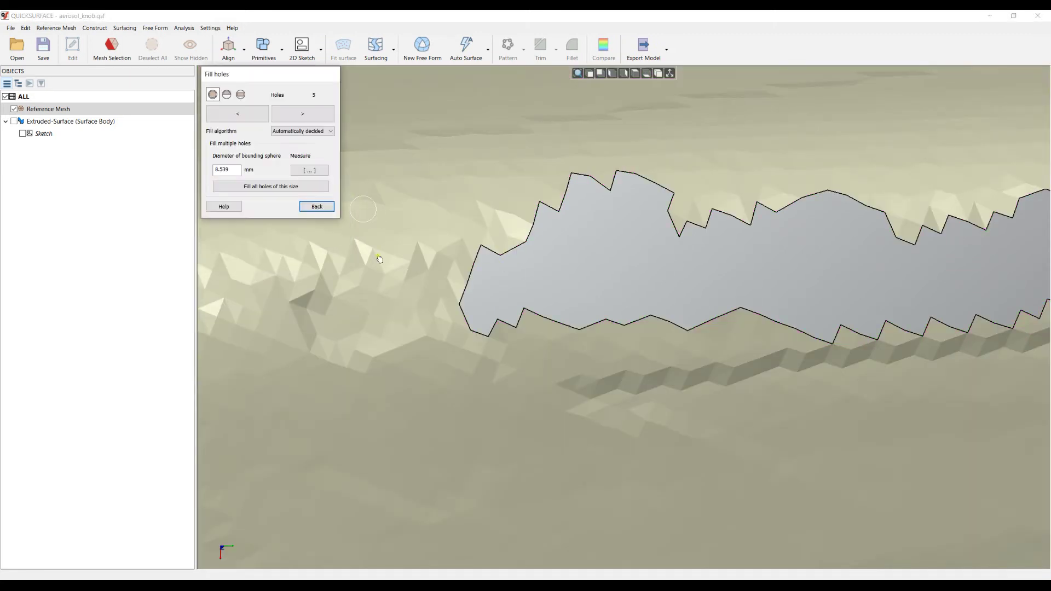
scroll(513, 277, "down", 3)
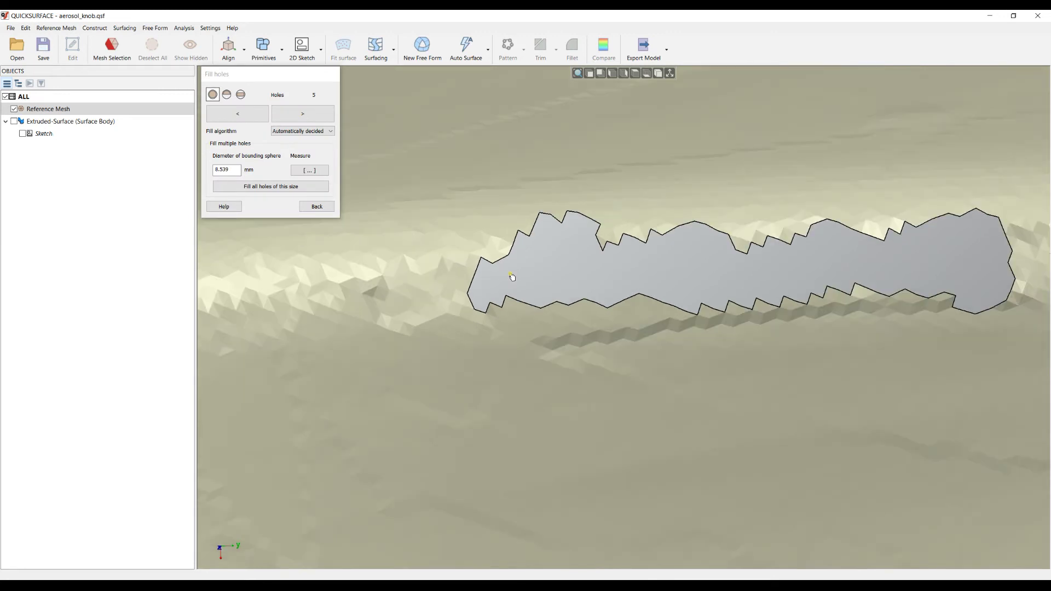
left_click(752, 255)
Switch to Fill semi holes, split the slot near its left end, and fill that section
left_click(226, 94)
left_click(563, 223)
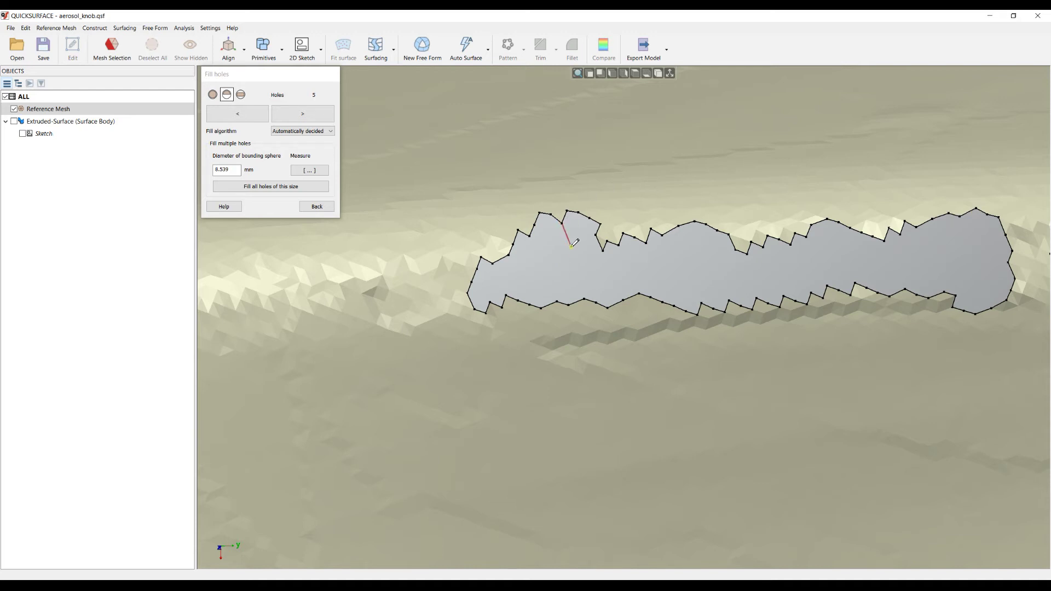
left_click(584, 299)
left_click(507, 298)
mouse_move(640, 278)
right_mouse_down()
mouse_move(673, 276)
mouse_move(659, 282)
right_mouse_up()
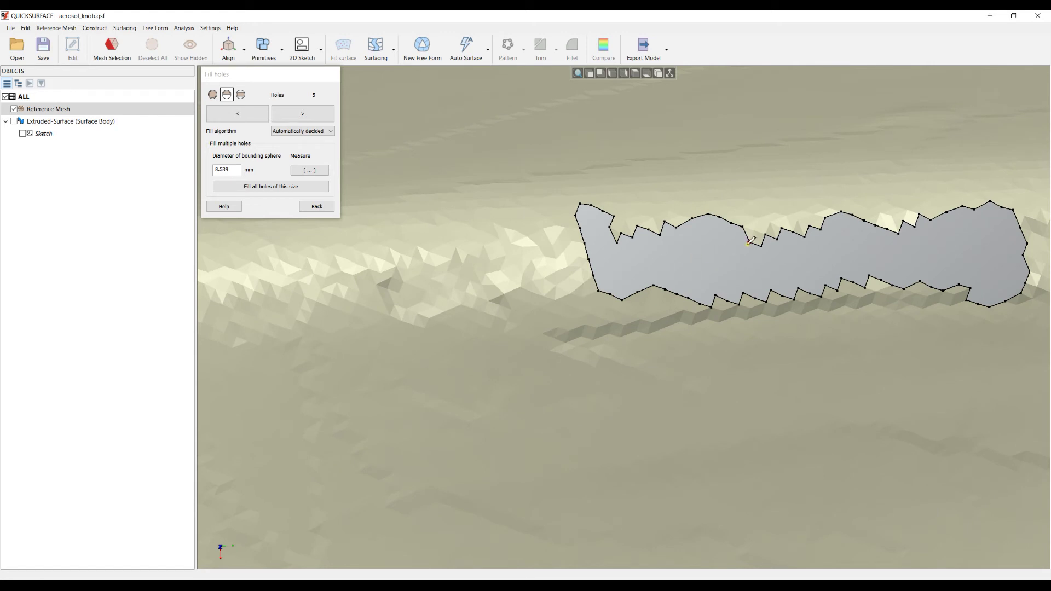
Split the slot further right, fill the next left section, and return to whole-hole mode
left_click(741, 303)
left_click(607, 262)
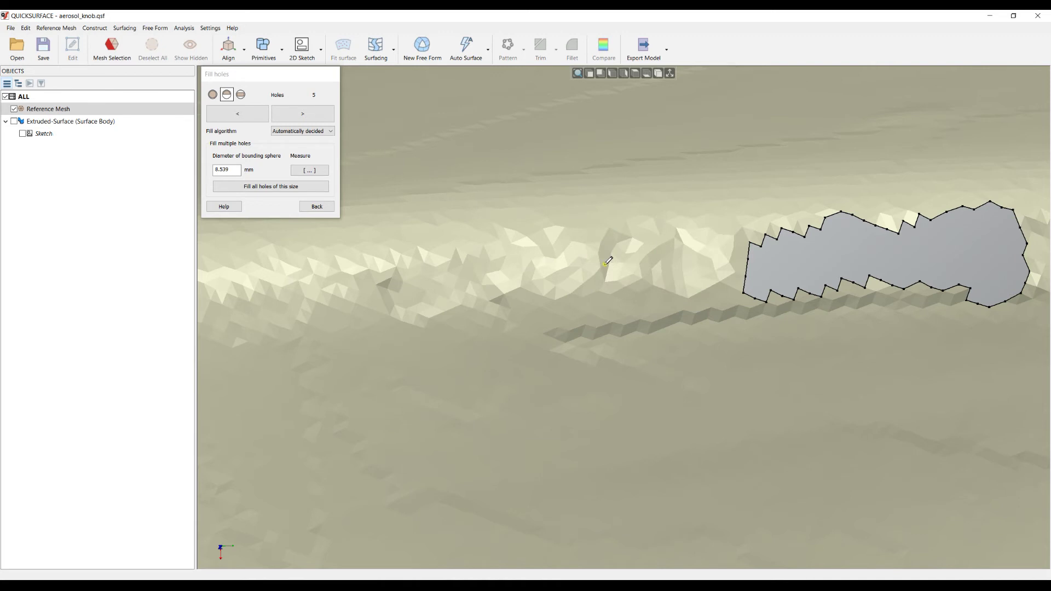
right_click_drag(593, 316, 552, 319)
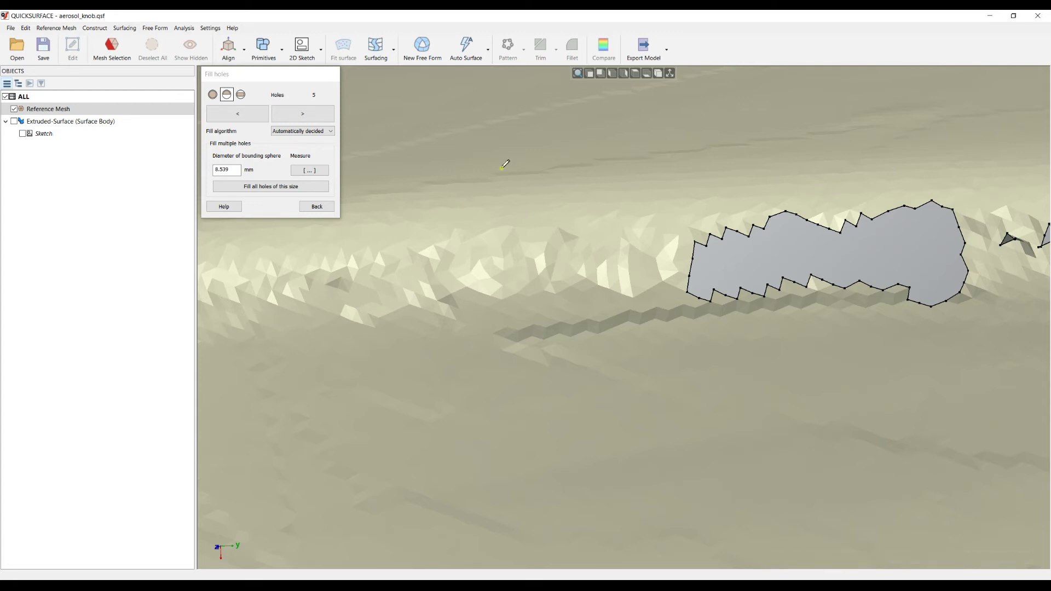
left_click(213, 95)
scroll(995, 235, "up", 2)
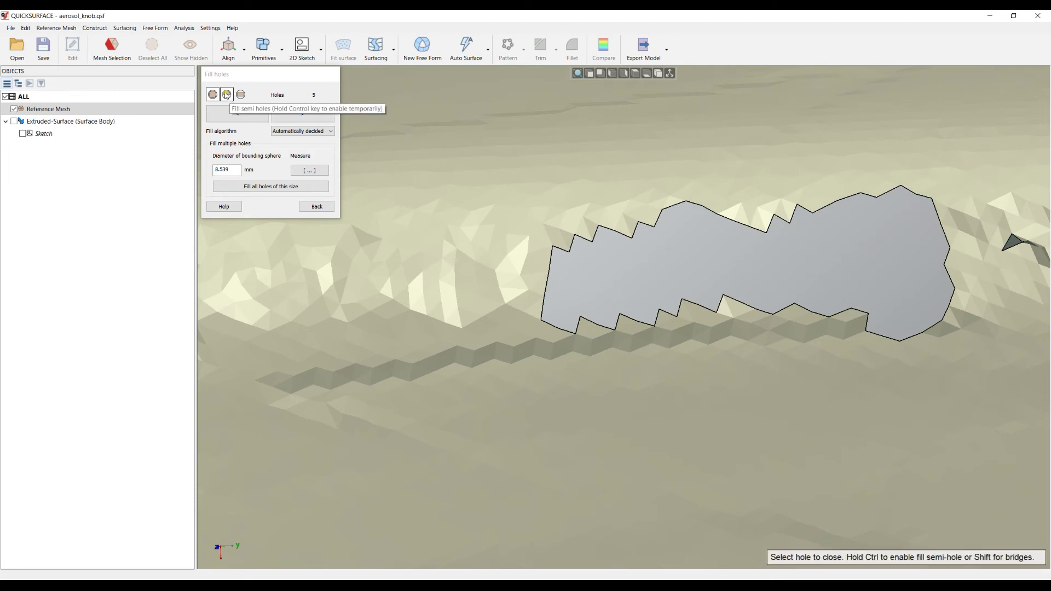
Split and fill the next left section of the slot, and undo a bad full fill
right_click_drag(667, 255, 663, 262)
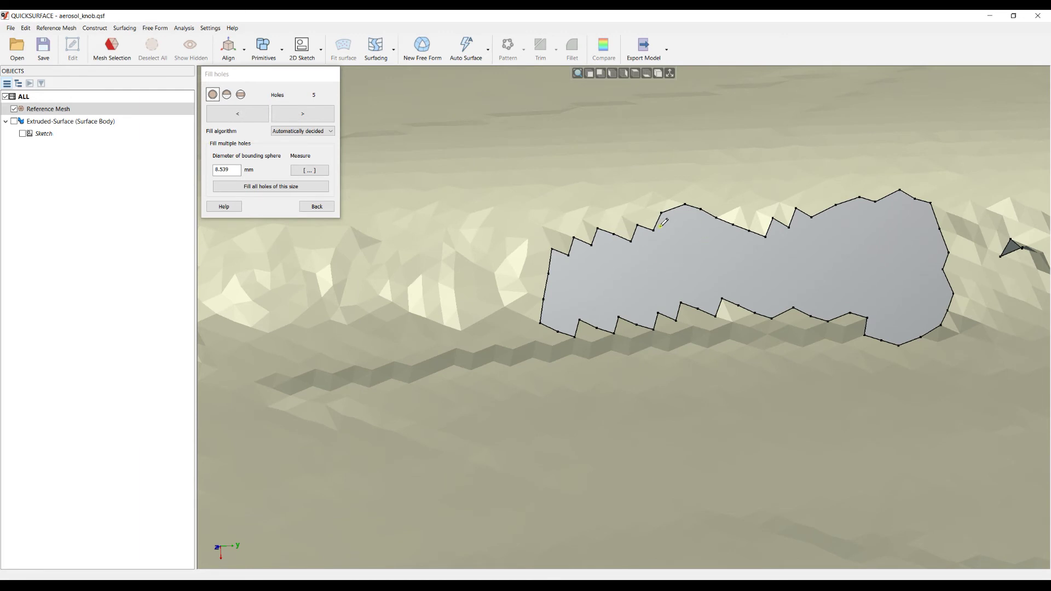
left_click(682, 302, "shift")
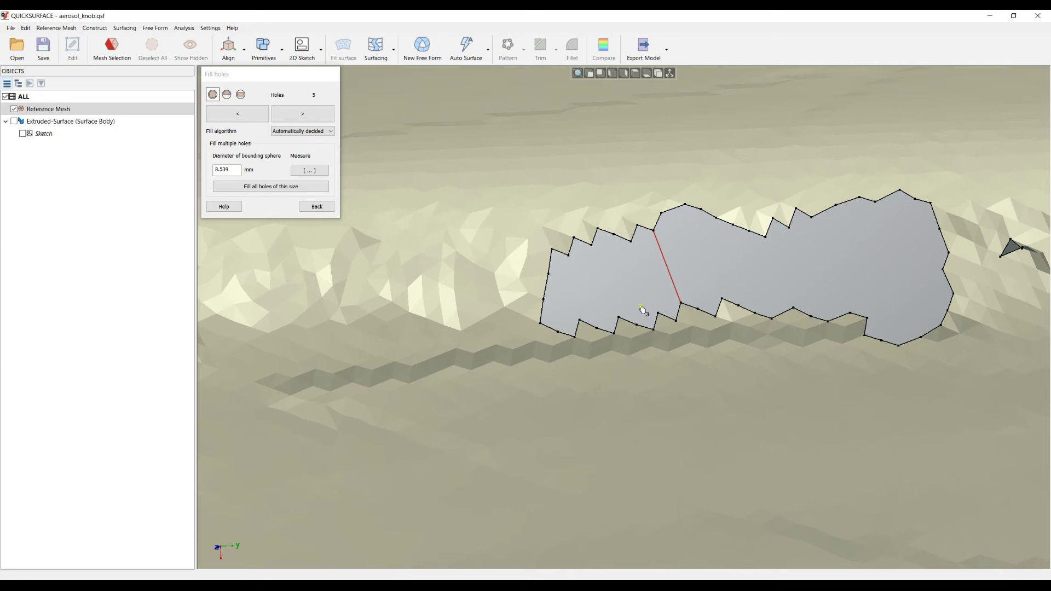
left_click(609, 239)
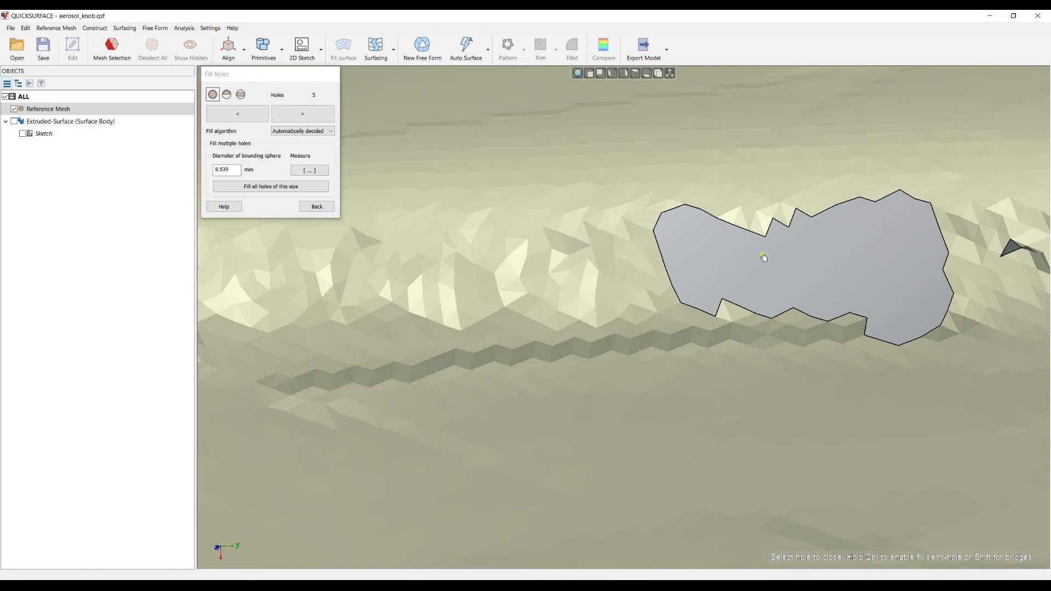
left_click(790, 286)
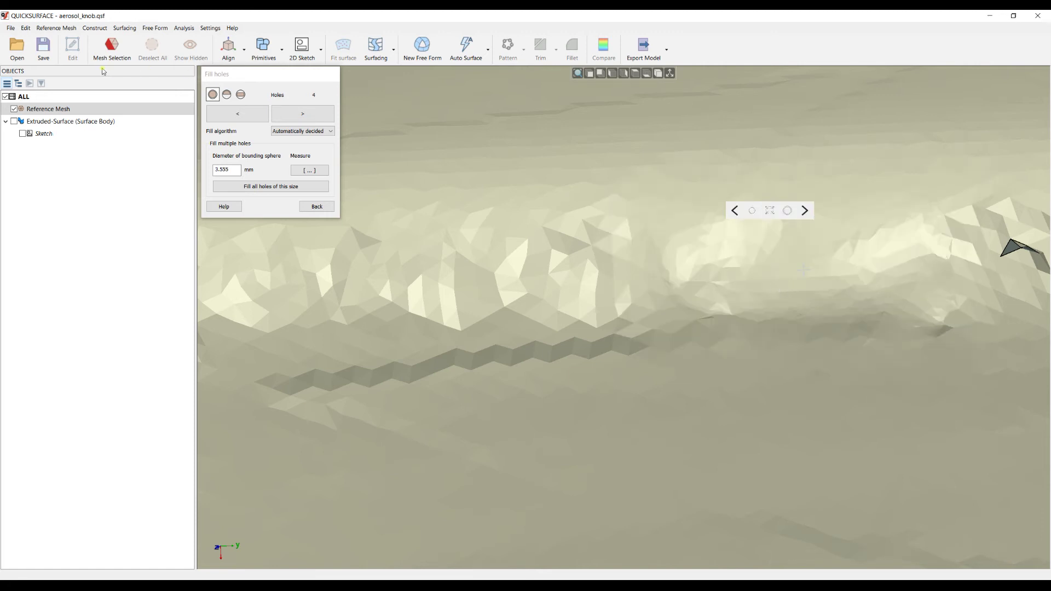
left_click(26, 28)
left_click(39, 37)
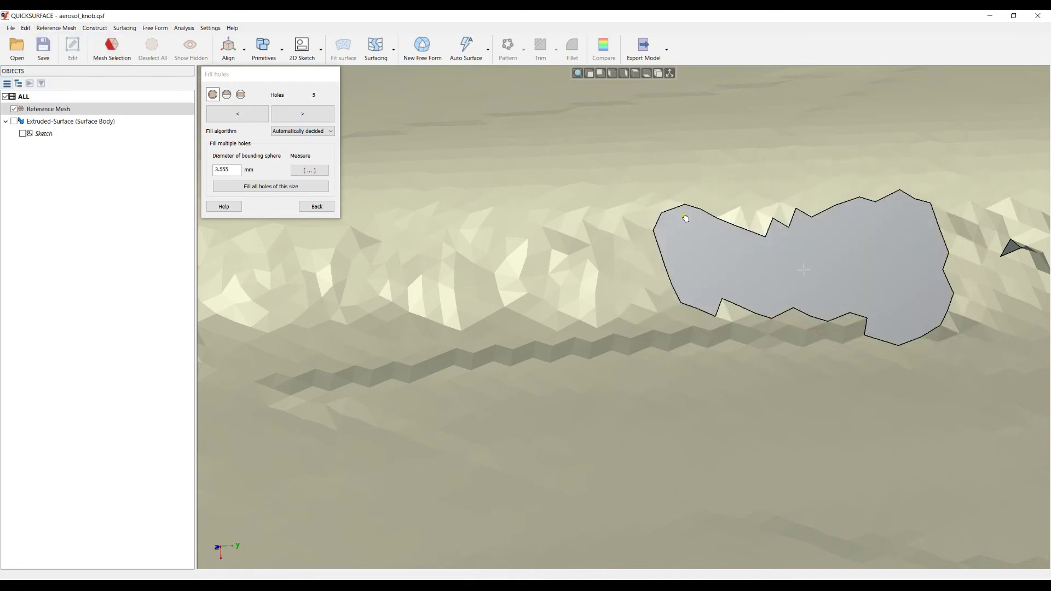
Split the remainder twice and fill each left section, leaving 4 holes
left_click(765, 237)
left_click(794, 309)
left_click(723, 300)
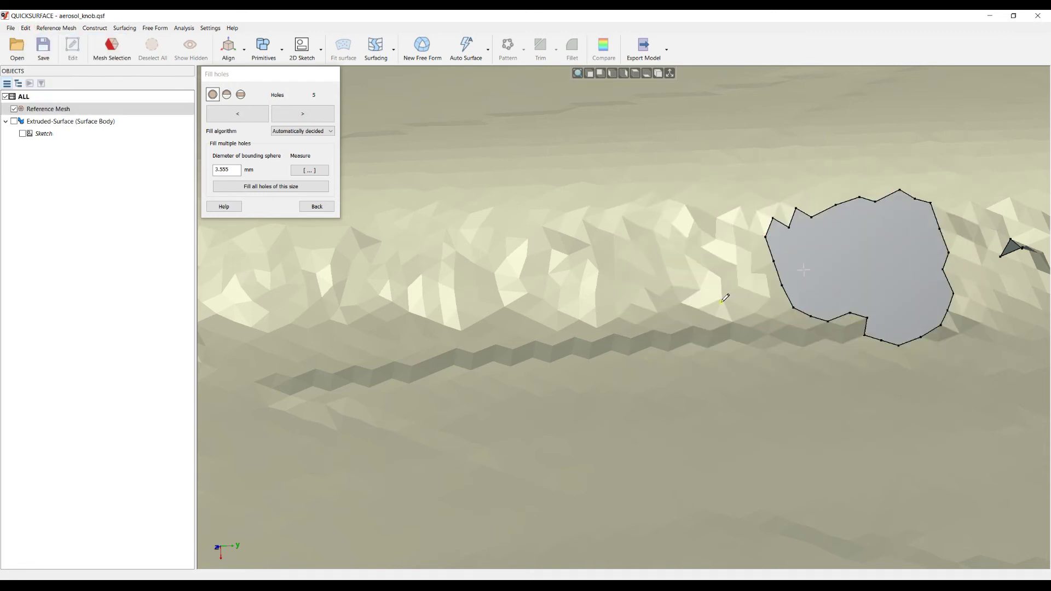
left_click(876, 201)
left_click(868, 318)
left_click(835, 212)
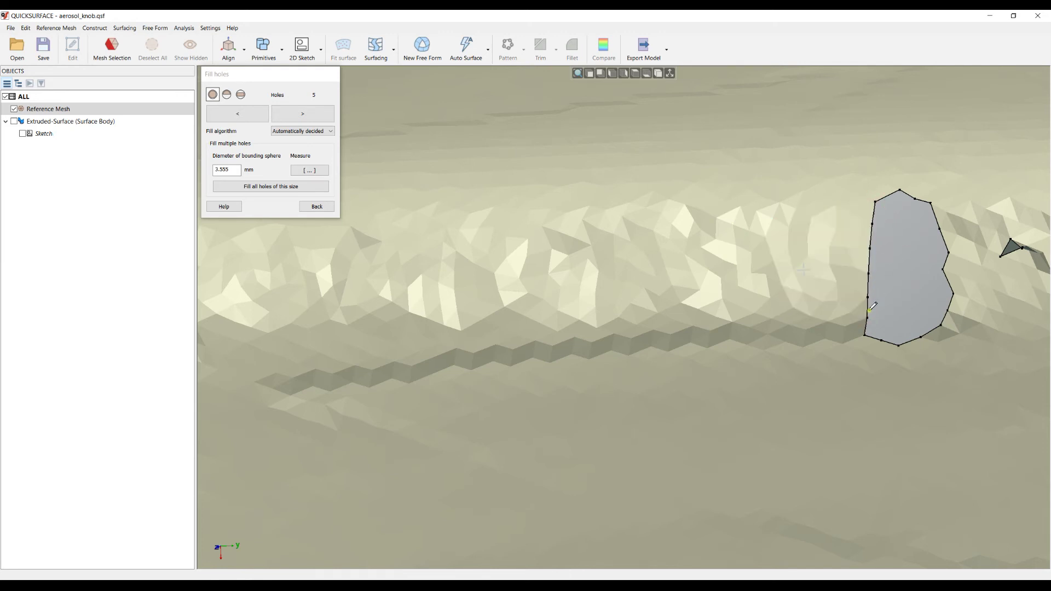
Fill the rest of the current hole and the small hole near the rim, expanding and refilling its patch
left_click(946, 252)
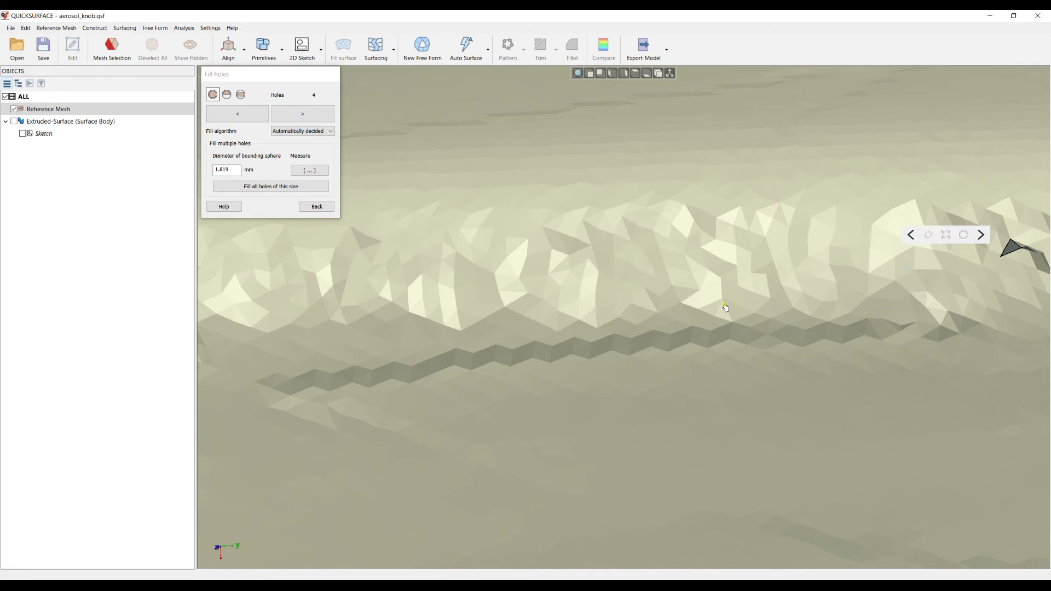
scroll(630, 274, "down", 3)
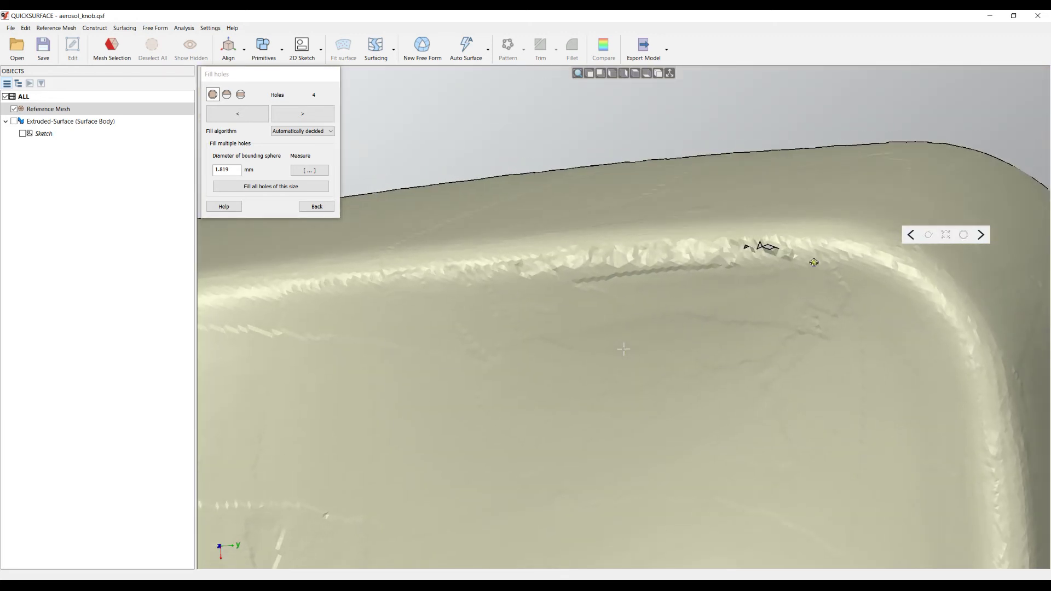
scroll(764, 255, "up", 5)
scroll(764, 255, "up", 2)
left_click(694, 246)
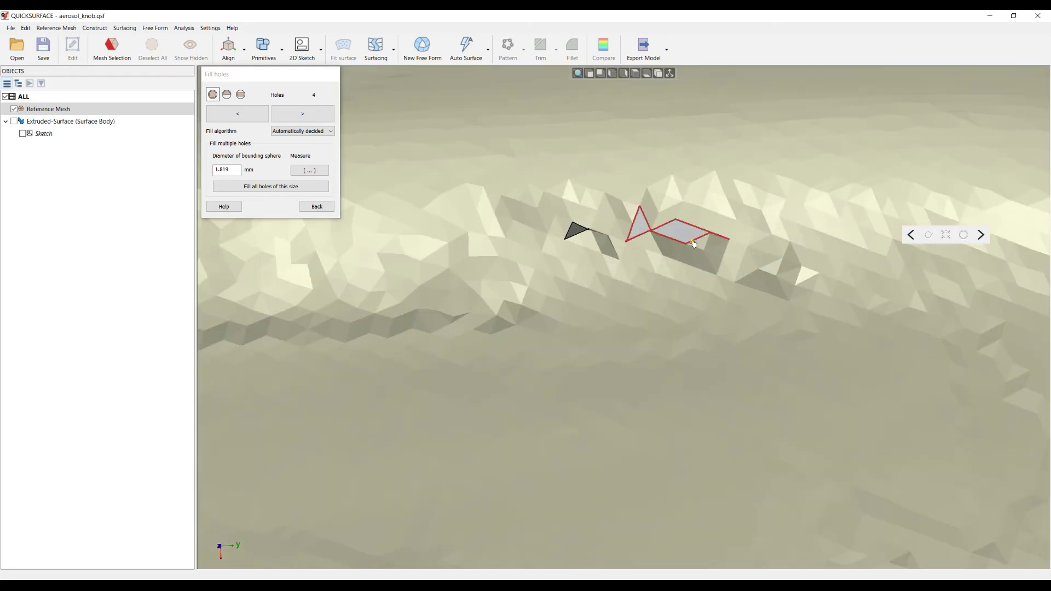
left_click(692, 228)
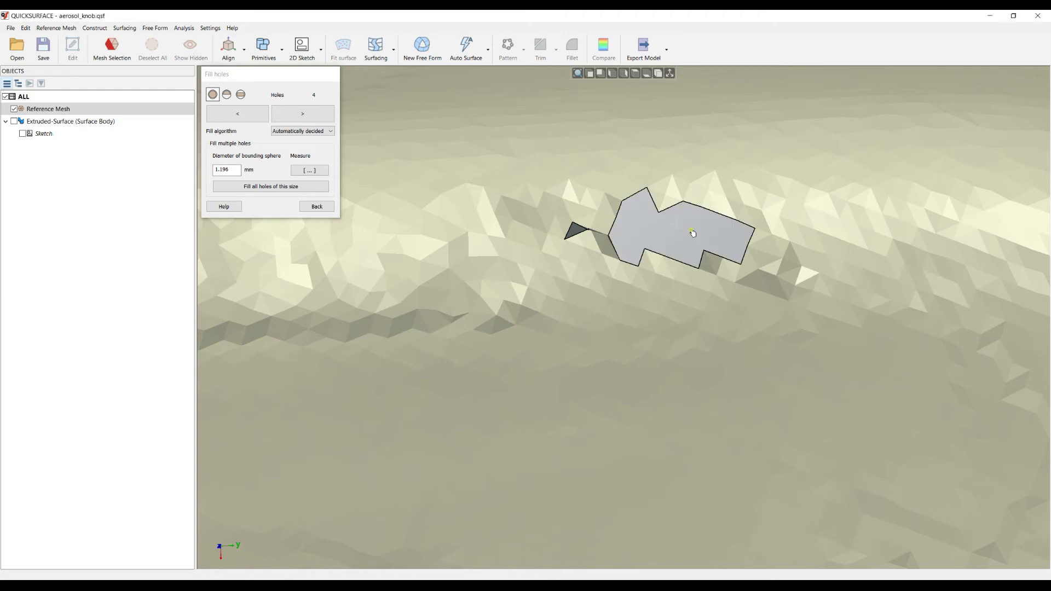
left_click(660, 211)
left_click(662, 199)
Fill another small mesh hole and the dark hole patch on the far side
left_click(615, 254)
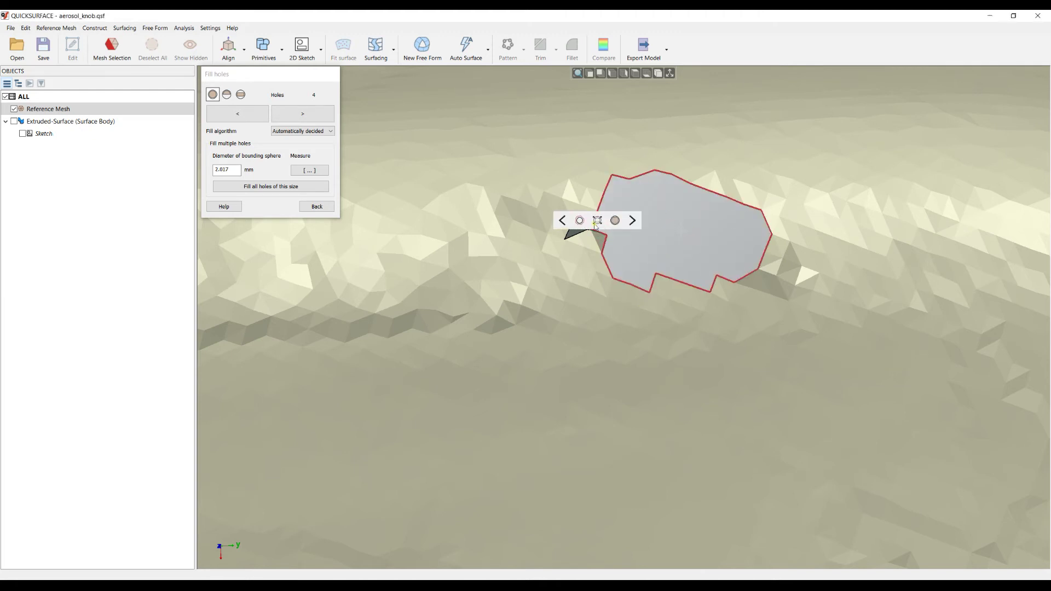
left_click(598, 219)
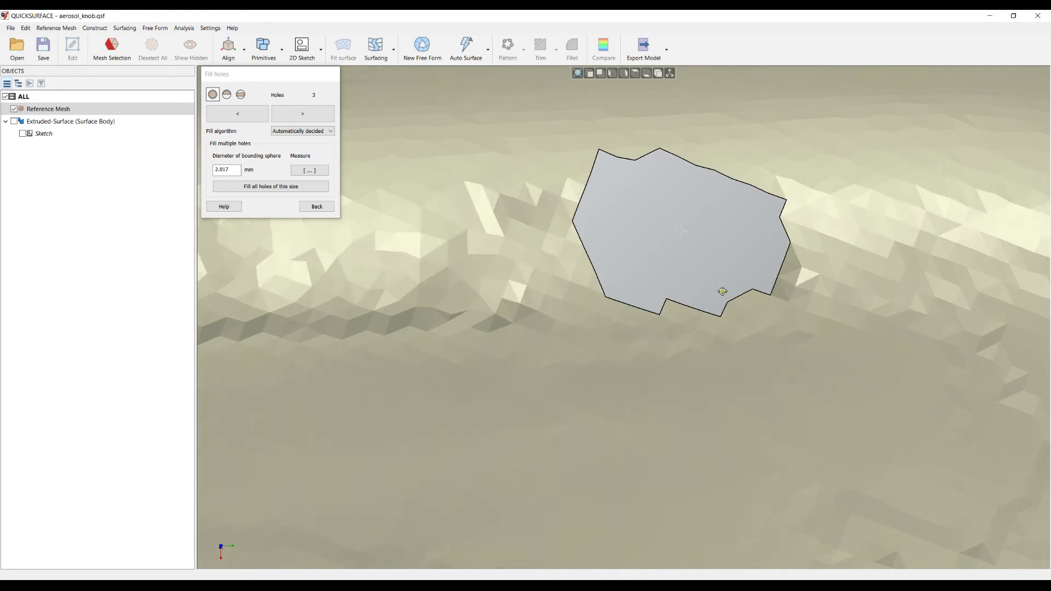
right_click_drag(746, 275, 744, 185)
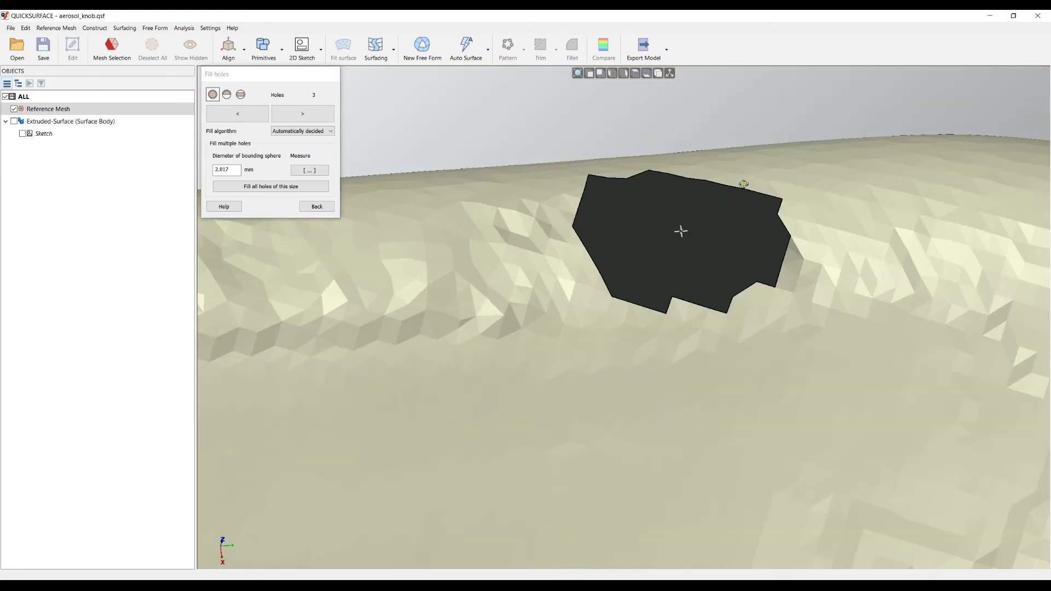
left_click(757, 196)
left_click(758, 198)
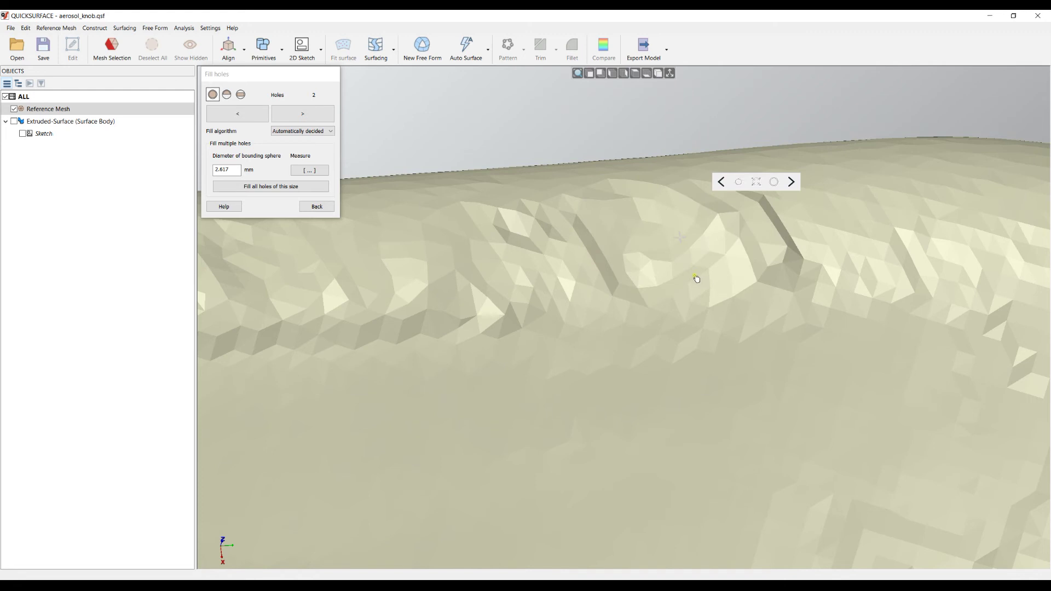
right_click_drag(694, 348, 742, 348)
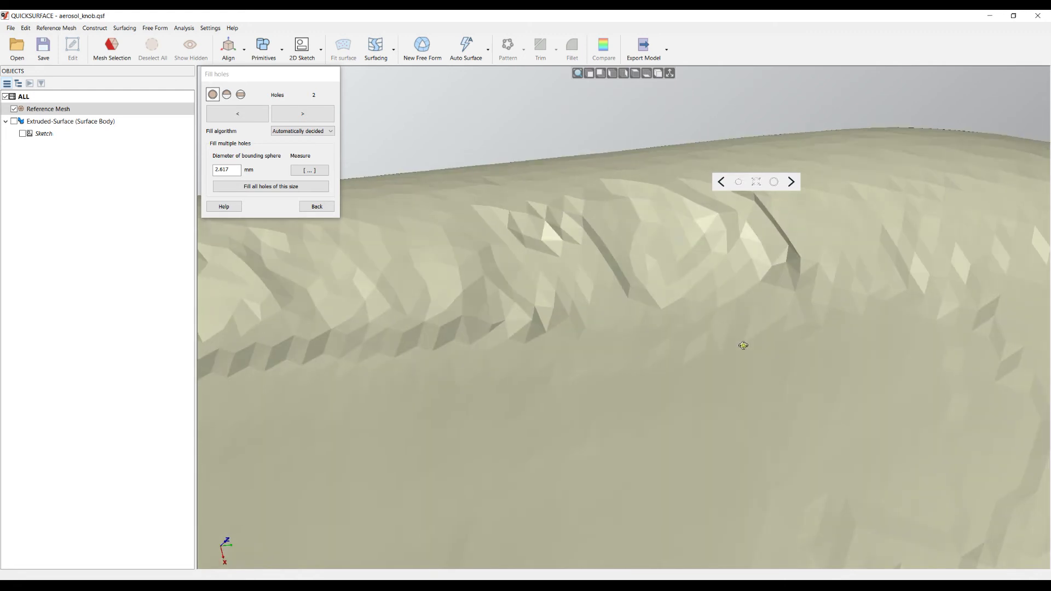
Move to the next remaining hole and fill the zigzag-shaped gap
left_click(318, 113)
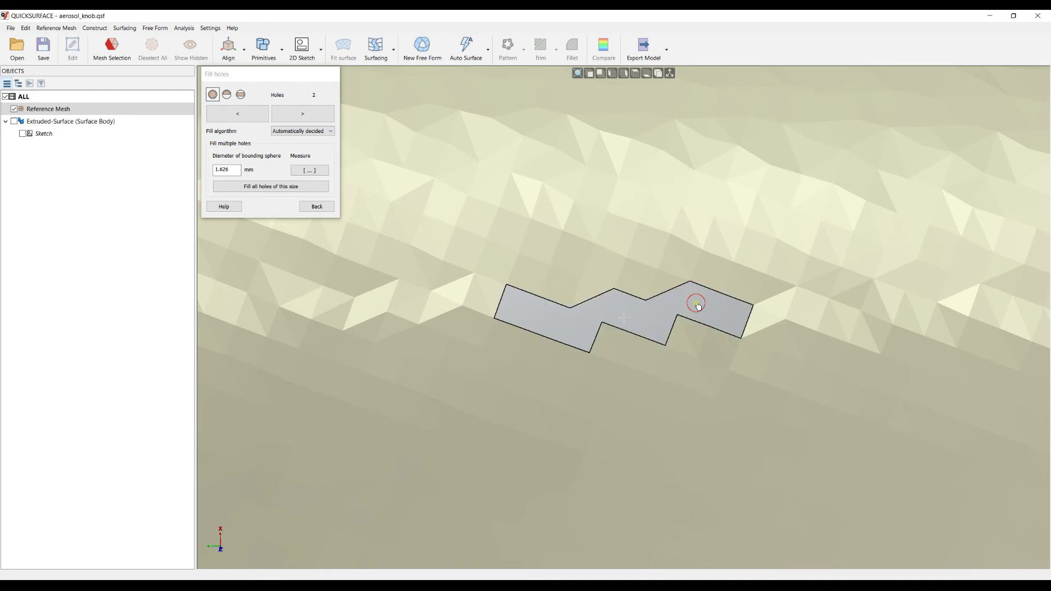
left_click(668, 321)
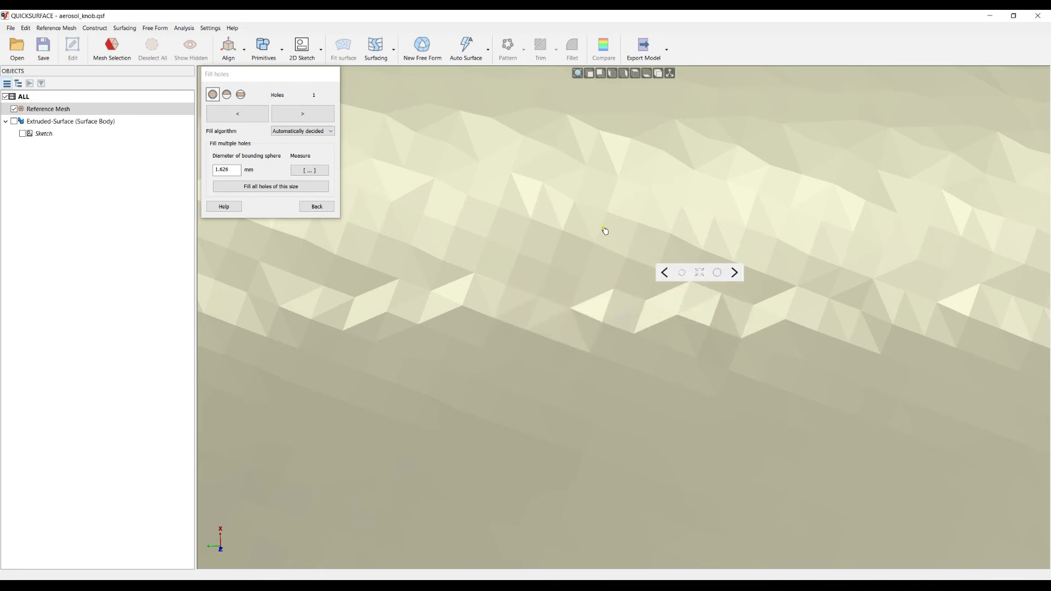
scroll(605, 231, "down", 10)
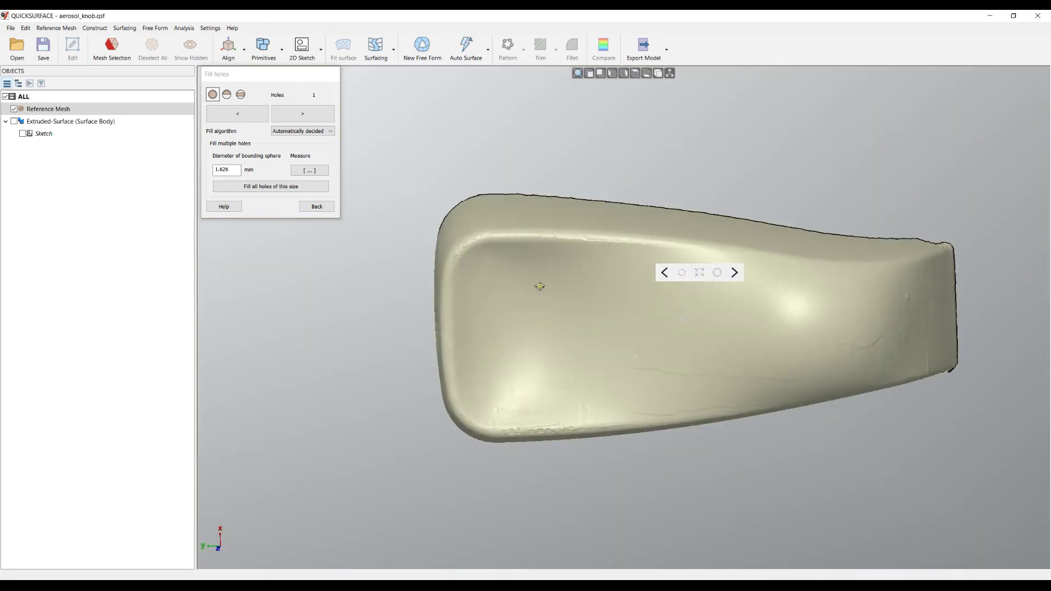
right_click_drag(540, 286, 525, 142)
Select the knob's large open lower boundary and apply Smooth Boundary to it twice
right_click_drag(580, 307, 594, 235)
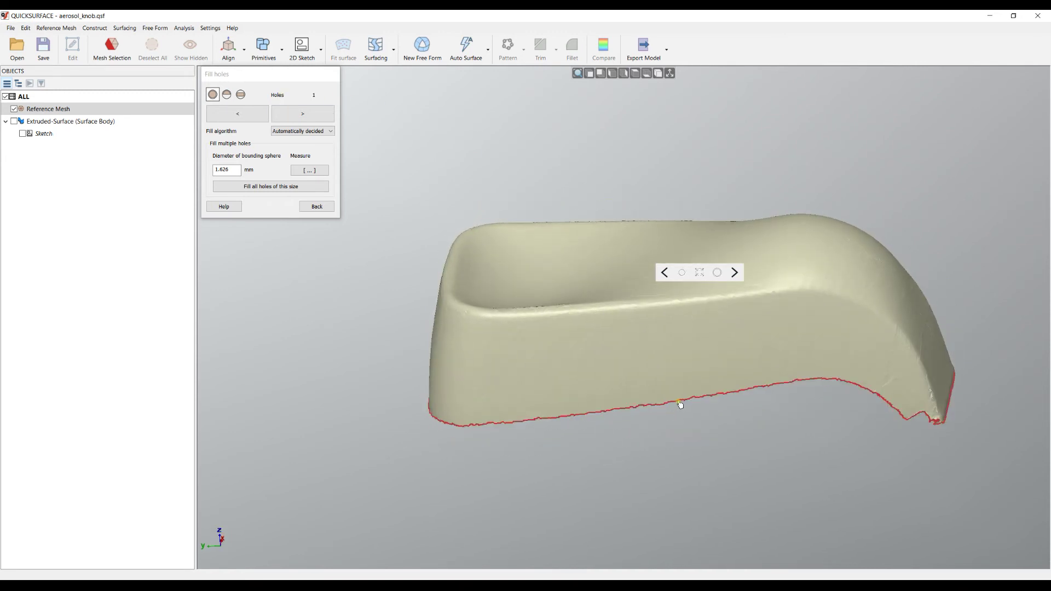
right_click_drag(685, 445, 688, 169)
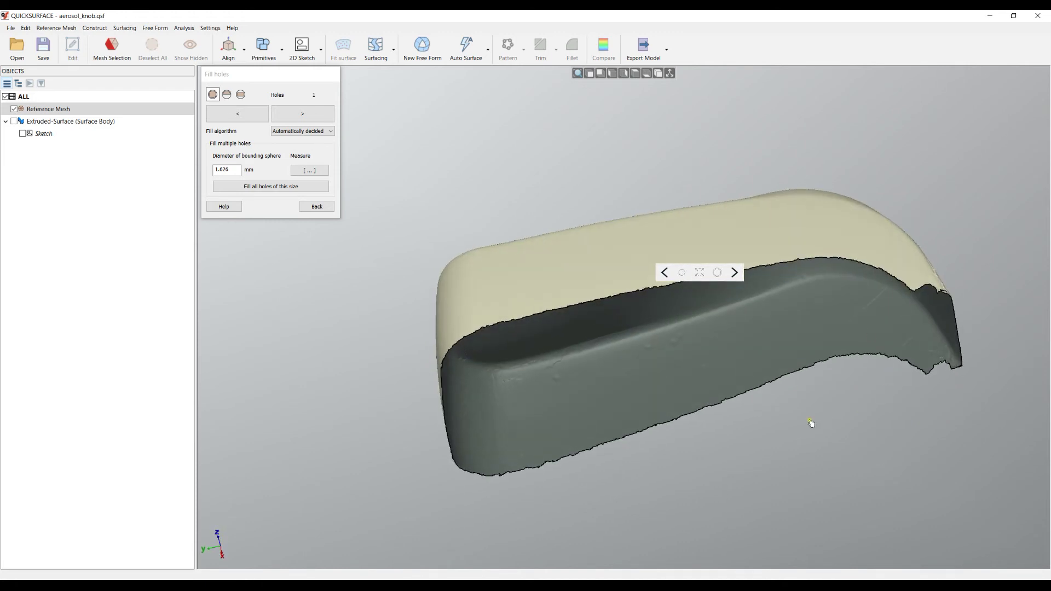
scroll(812, 423, "up", 3)
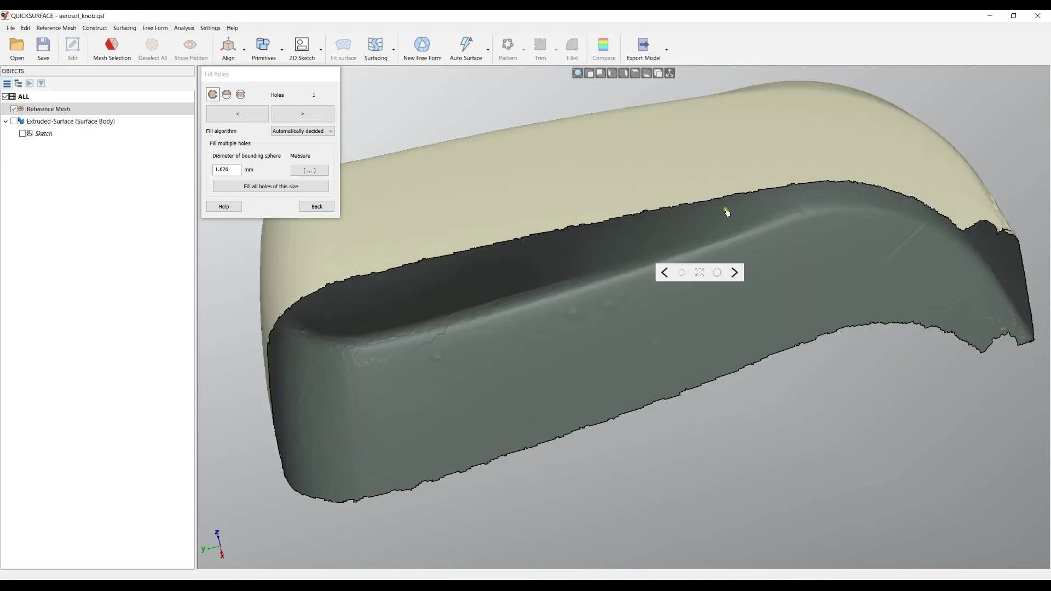
left_click(704, 205)
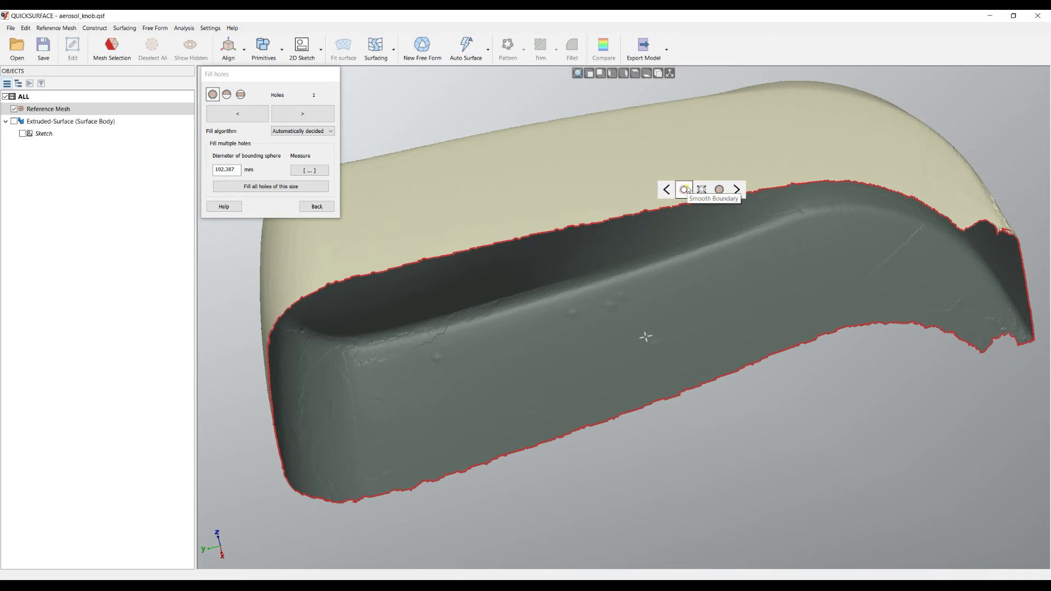
scroll(643, 211, "up", 6)
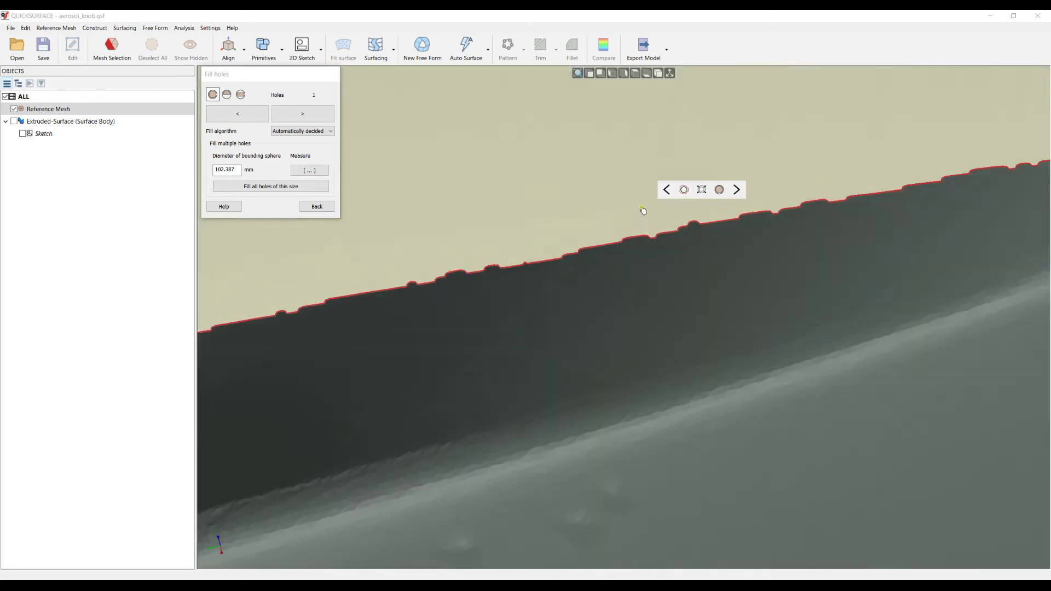
scroll(683, 225, "up", 2)
scroll(690, 216, "up", 1)
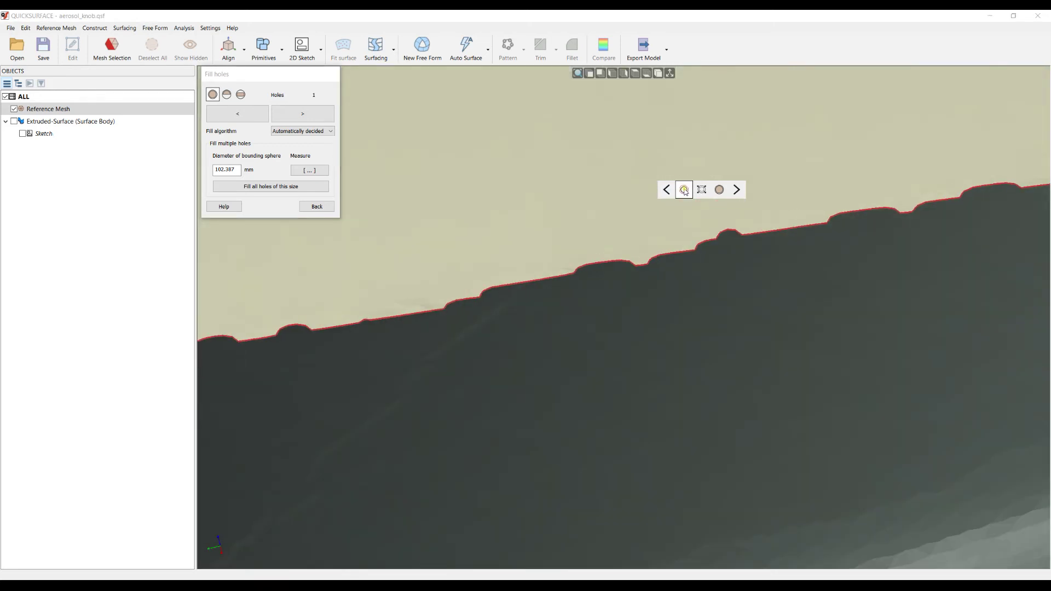
left_click(684, 190)
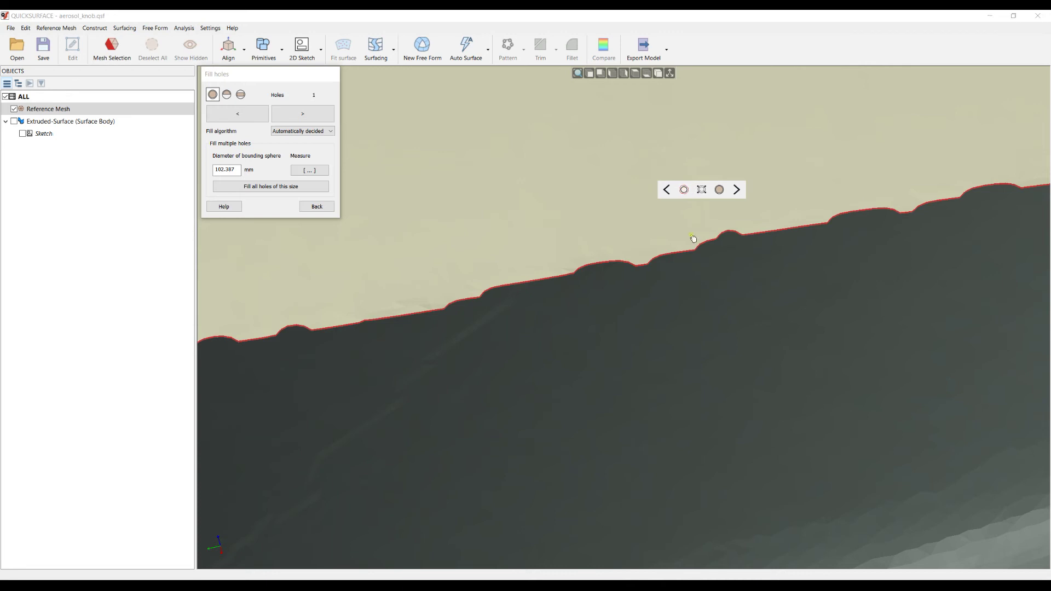
left_click(704, 247)
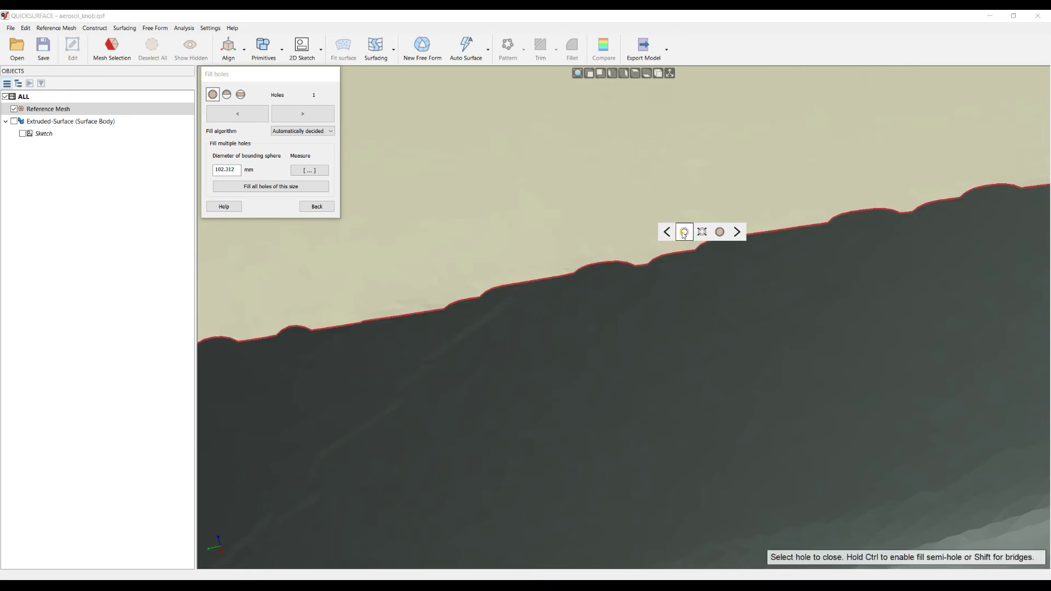
left_click(684, 233)
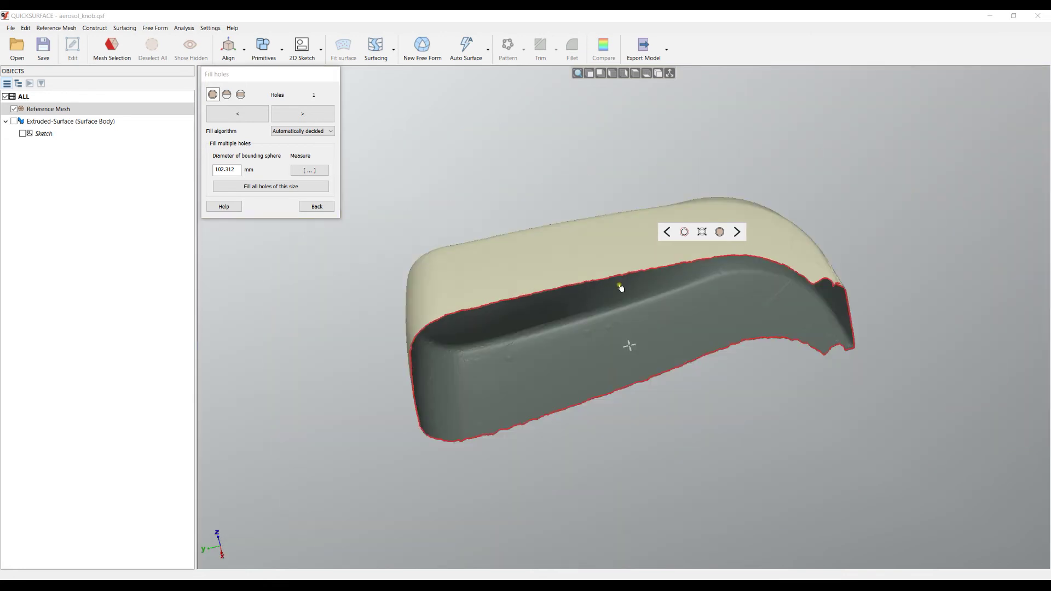
Inspect the whole knob, then leave hole filling to return to mesh editing
right_click_drag(619, 287, 666, 388)
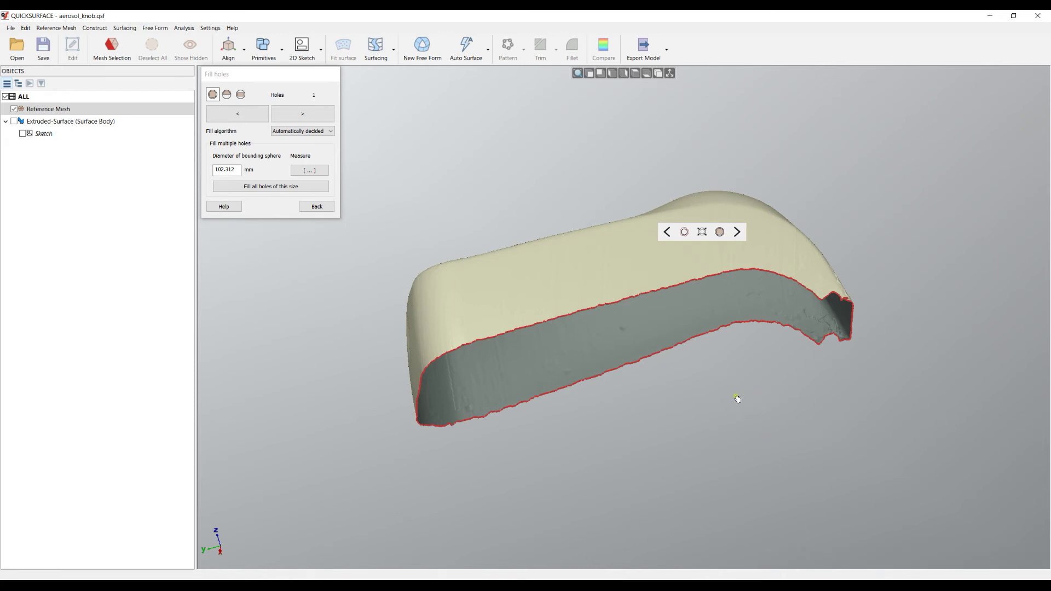
right_click_drag(734, 410, 742, 413)
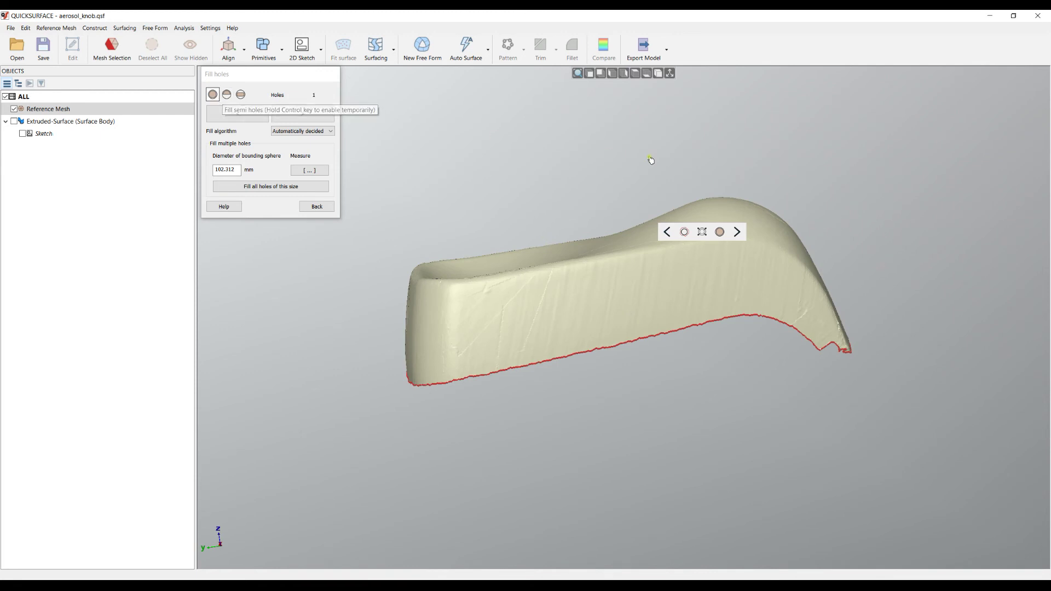
right_click_drag(679, 204, 704, 403)
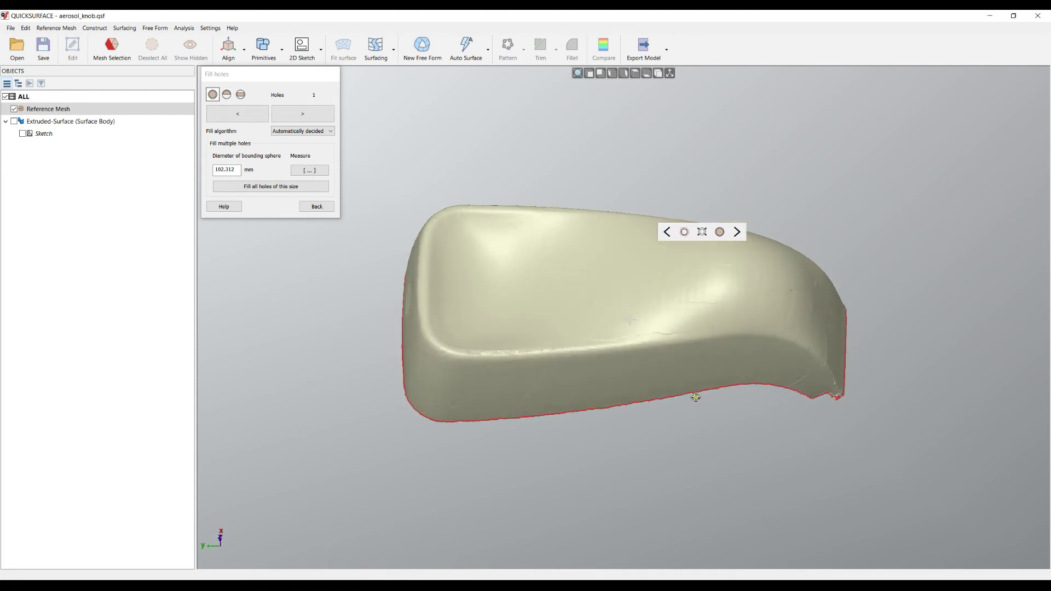
left_click(320, 206)
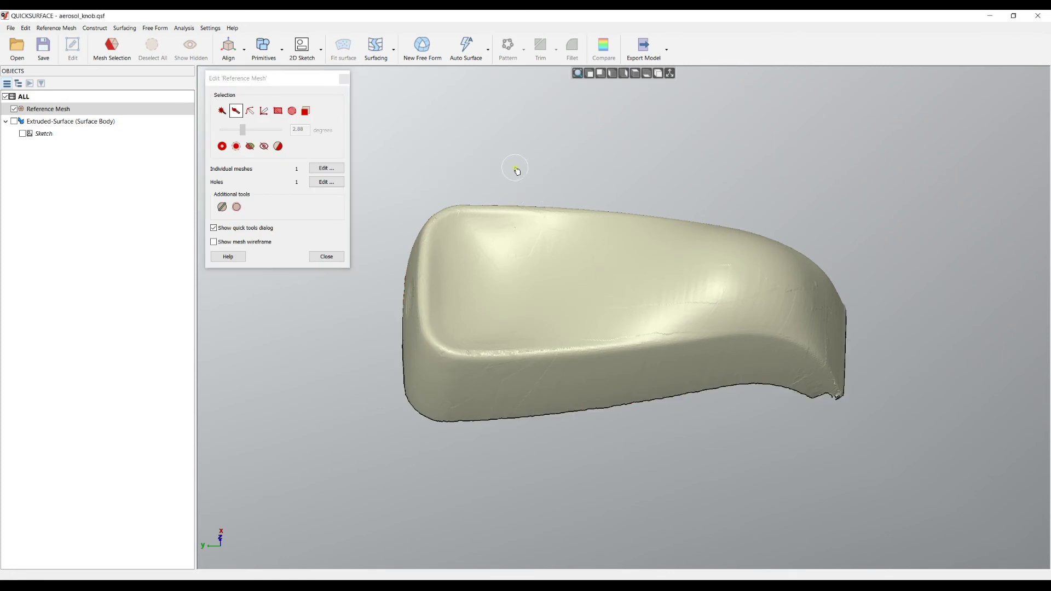
Cut a notch into the knob's lower edge by brush-selecting and deleting triangles
left_click(237, 114)
left_click_drag(554, 393, 559, 431)
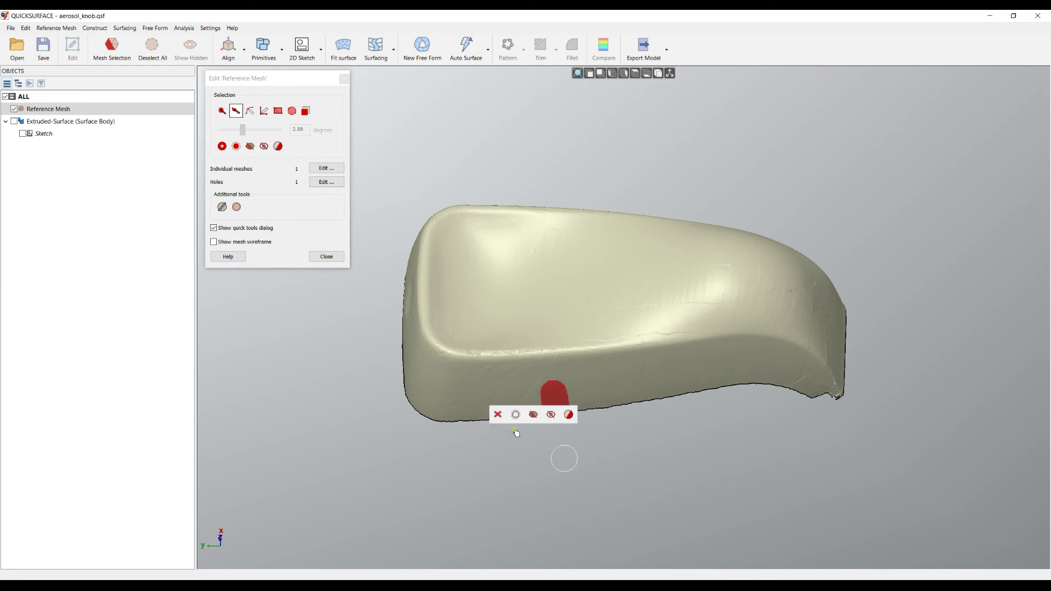
left_click(500, 415)
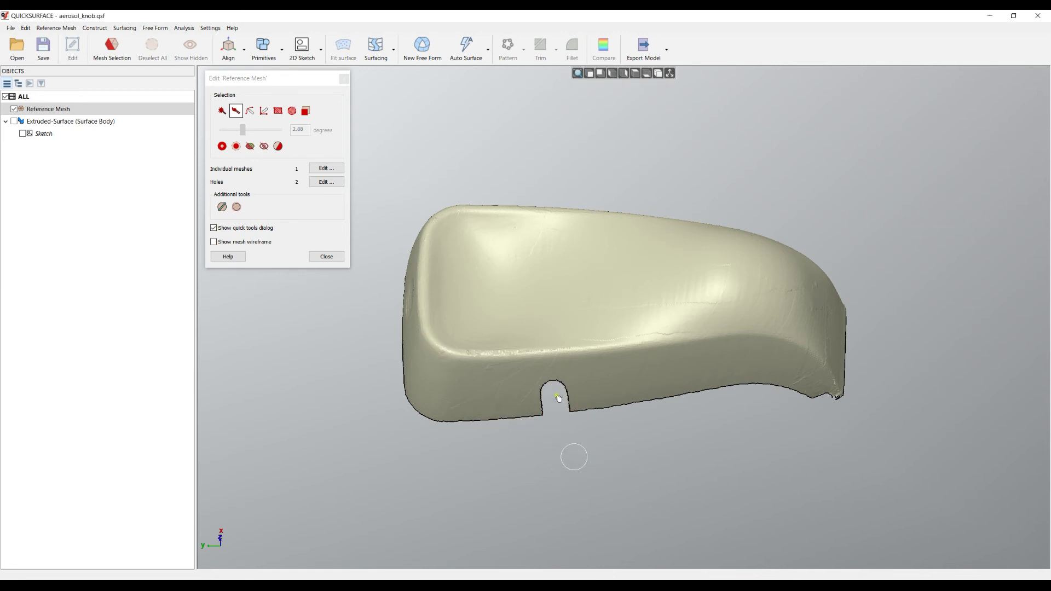
Delete painted bands from the notch up to the upper rim, splitting the mesh in two
left_click_drag(710, 203, 699, 432)
left_click(637, 416)
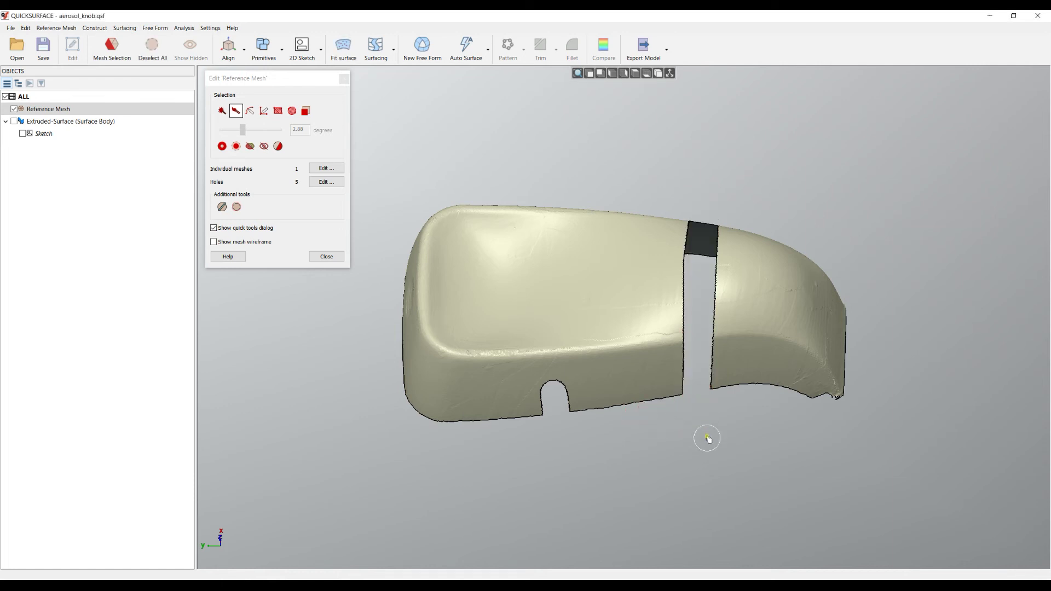
right_click_drag(636, 299, 626, 502)
left_click_drag(698, 299, 711, 241)
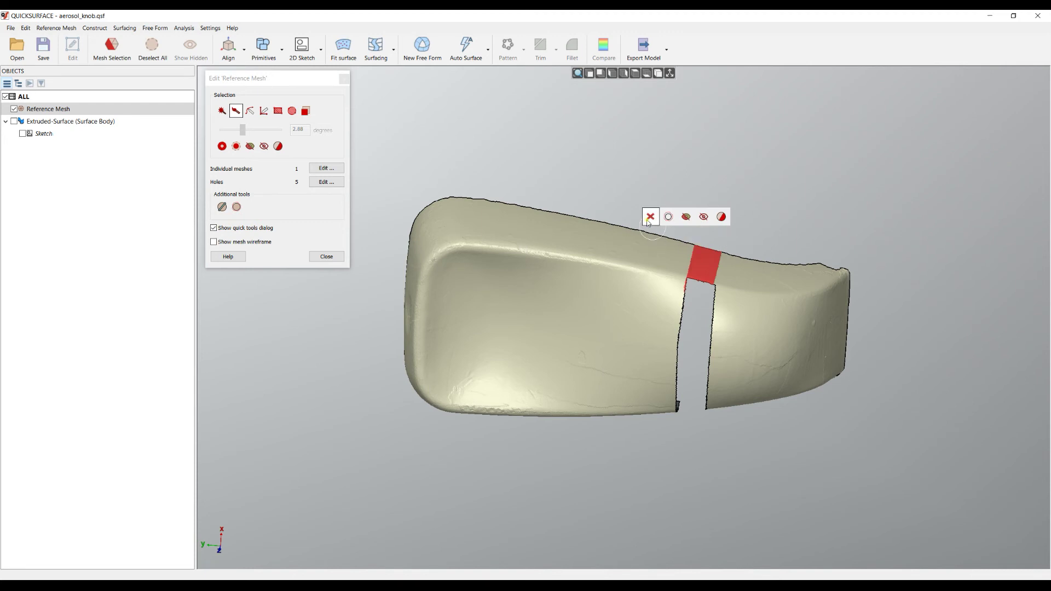
left_click(648, 218)
right_click_drag(679, 242, 695, 179)
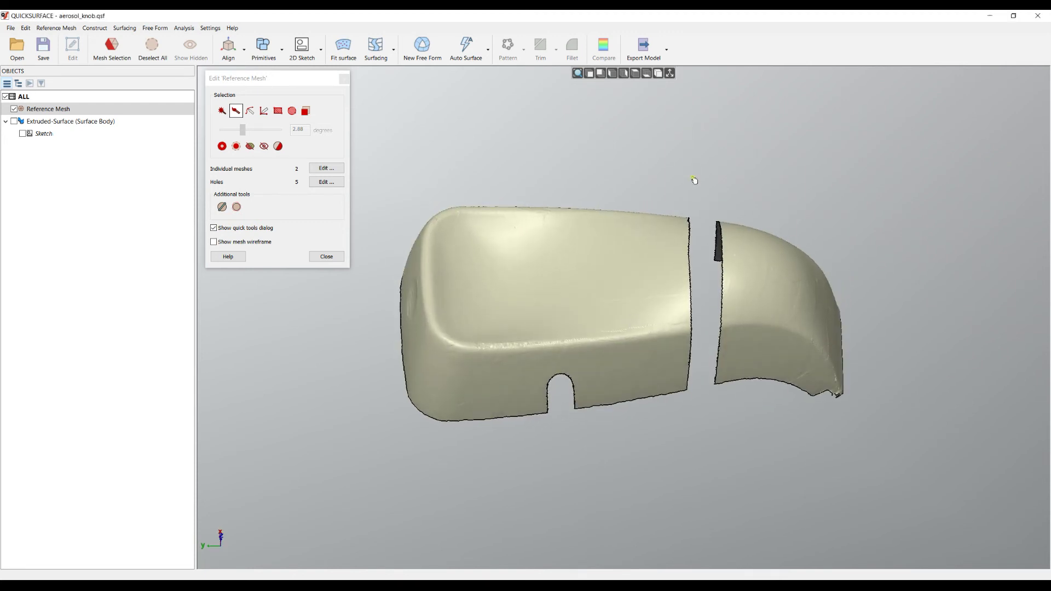
Reopen hole filling on the five holes and zoom in on the notch and strip gap
left_click(329, 182)
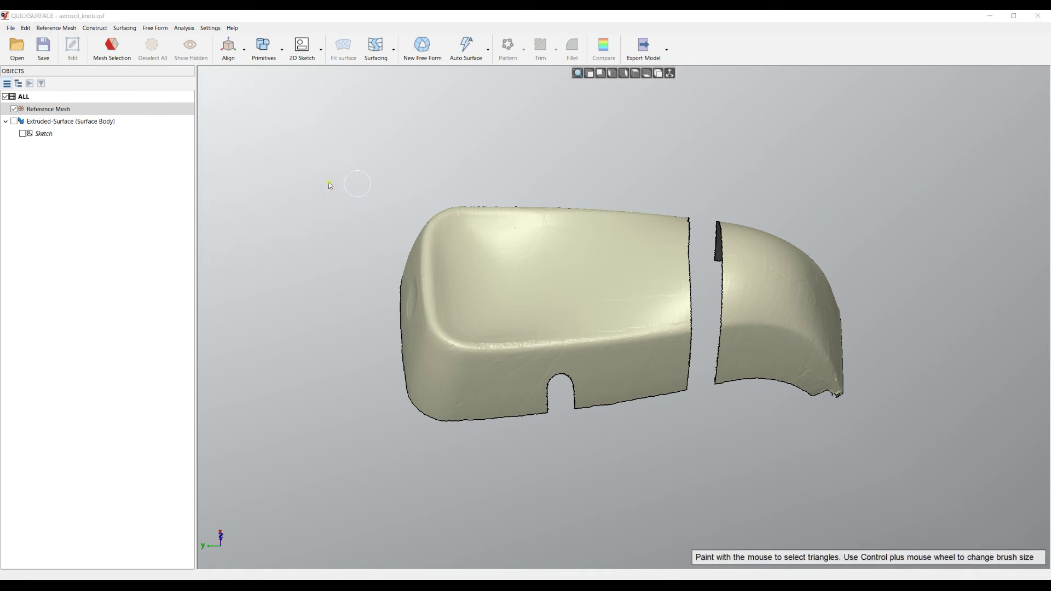
left_click(316, 122)
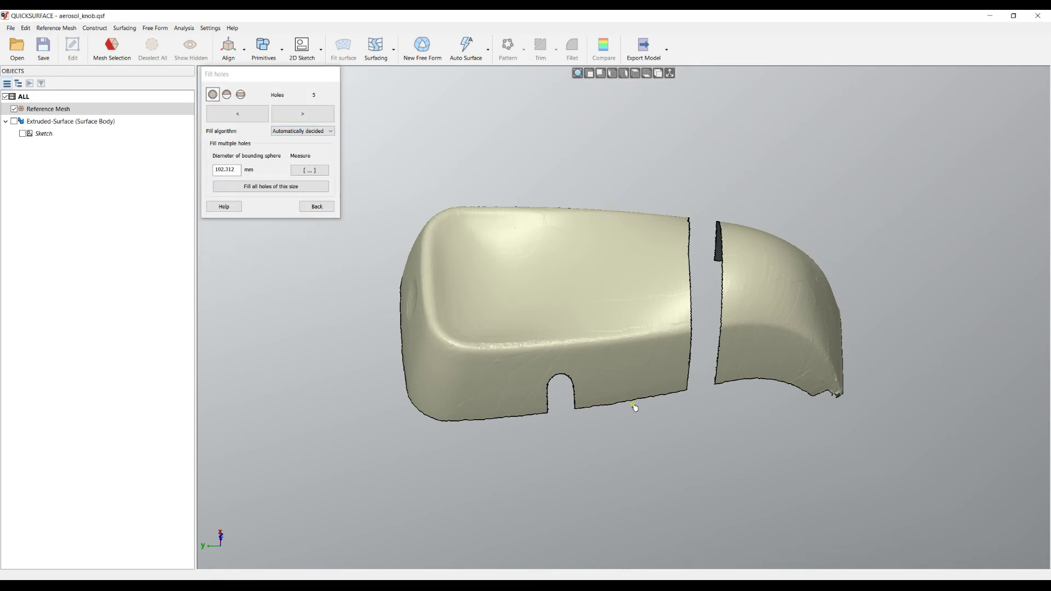
middle_click_drag(512, 249, 503, 176)
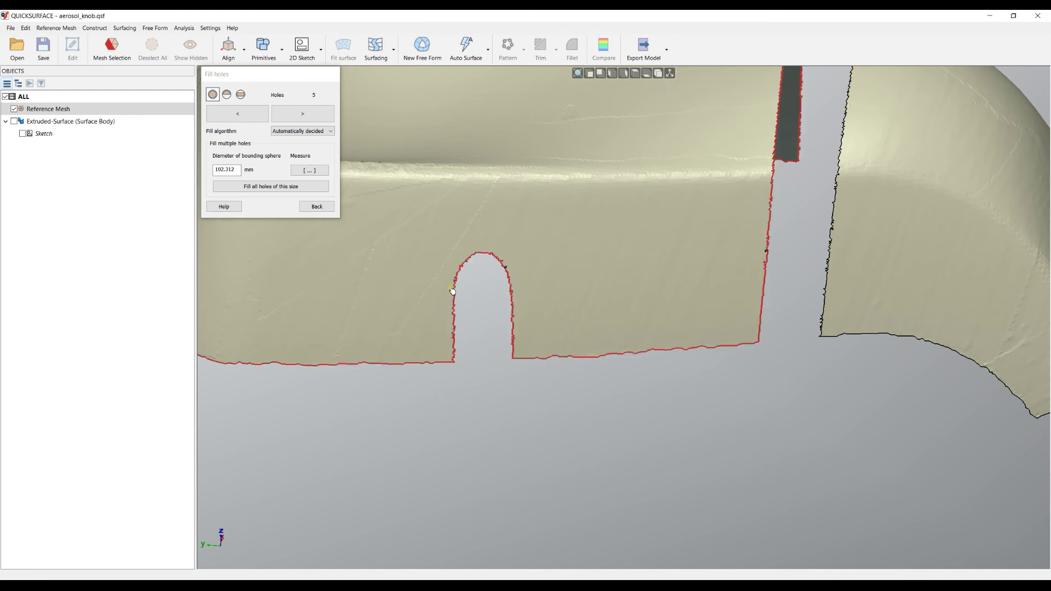
scroll(452, 292, "up", 5)
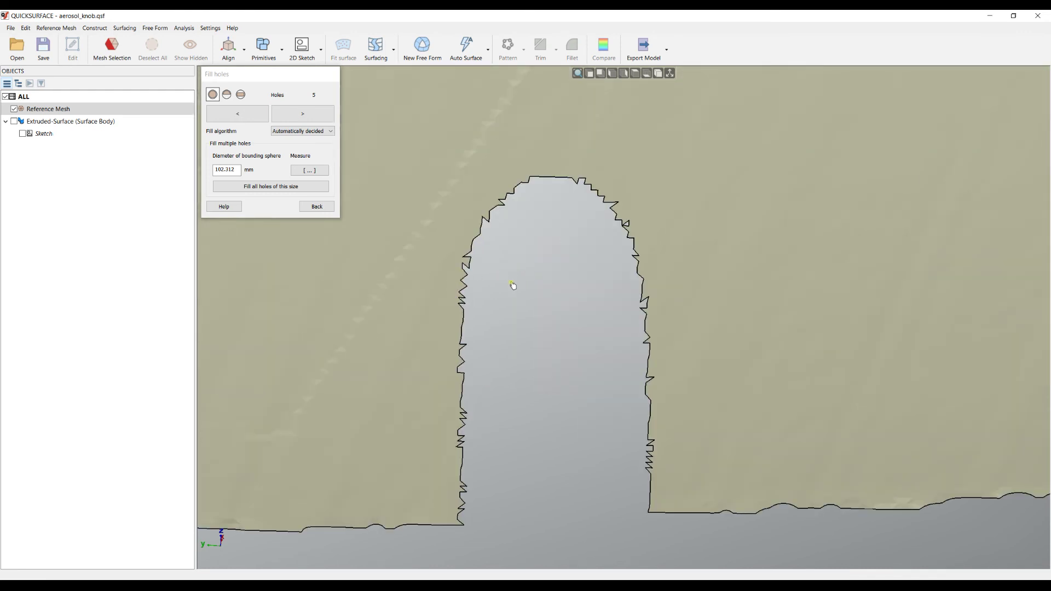
scroll(521, 286, "down", 8)
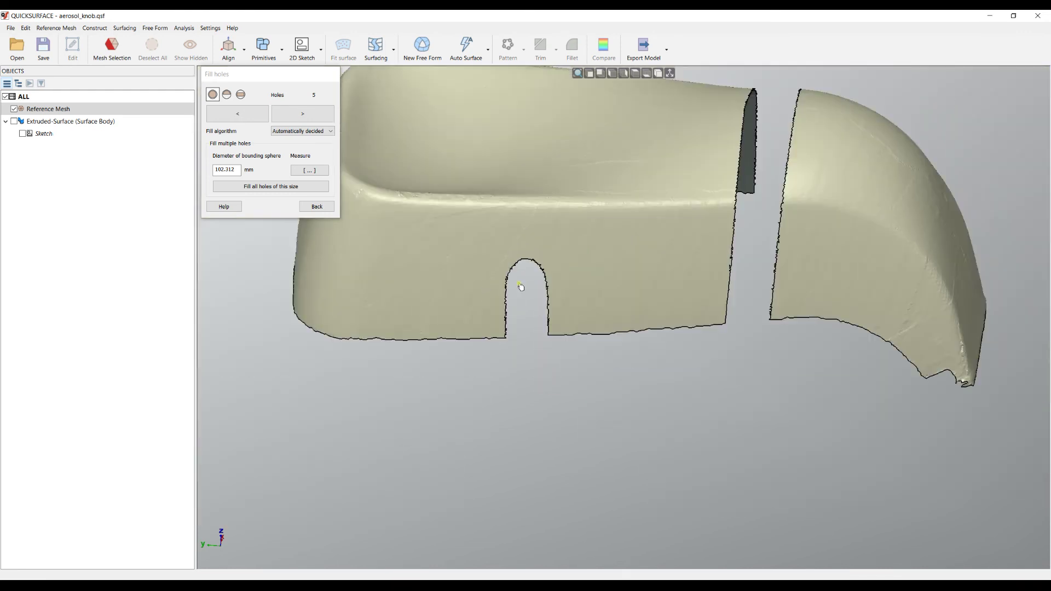
scroll(778, 247, "up", 4)
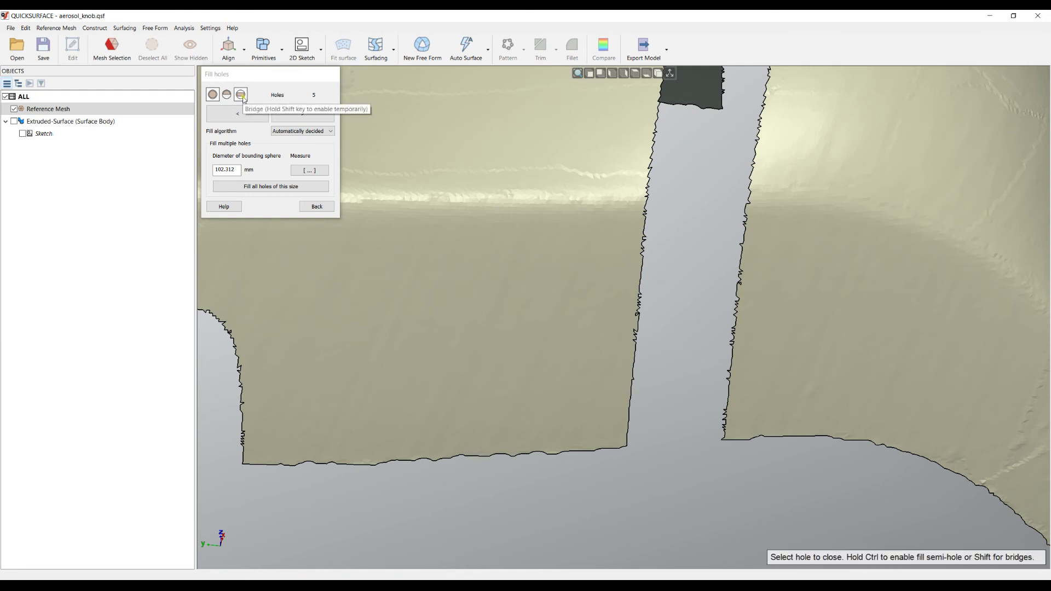
left_click(241, 96)
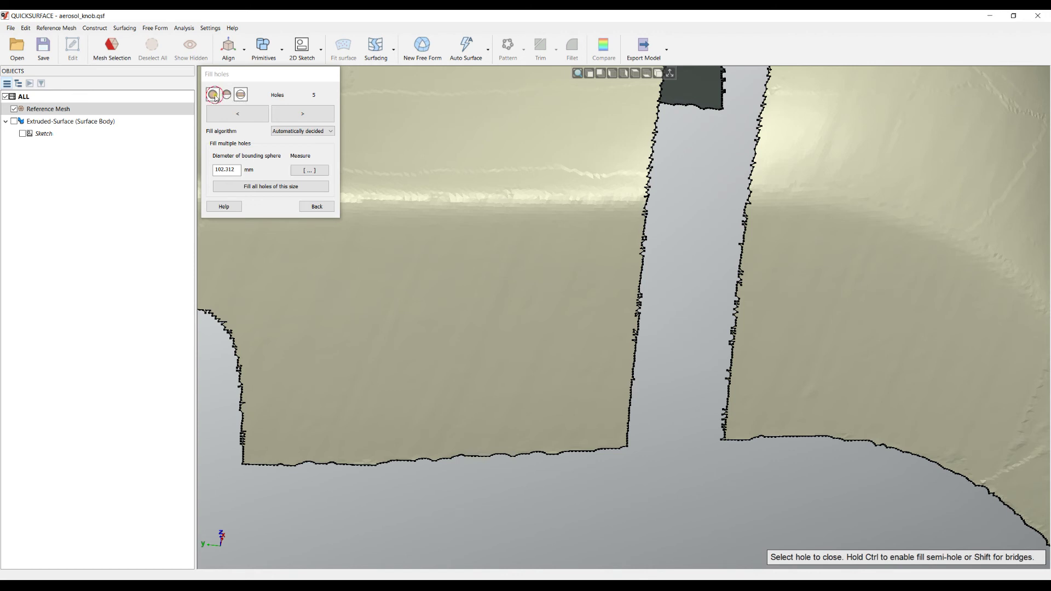
scroll(711, 270, "up", 2)
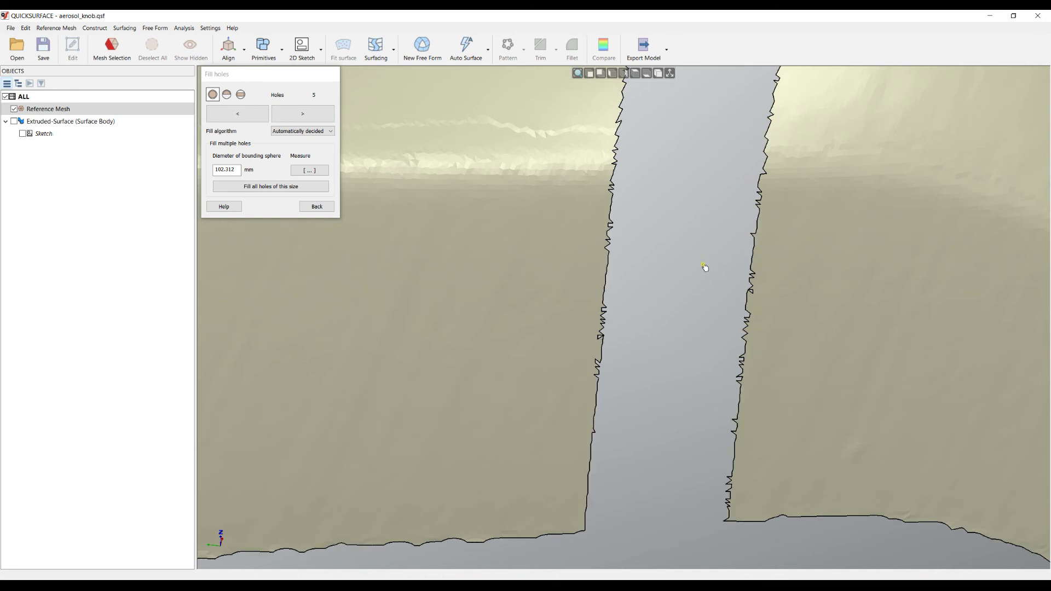
left_click(247, 96)
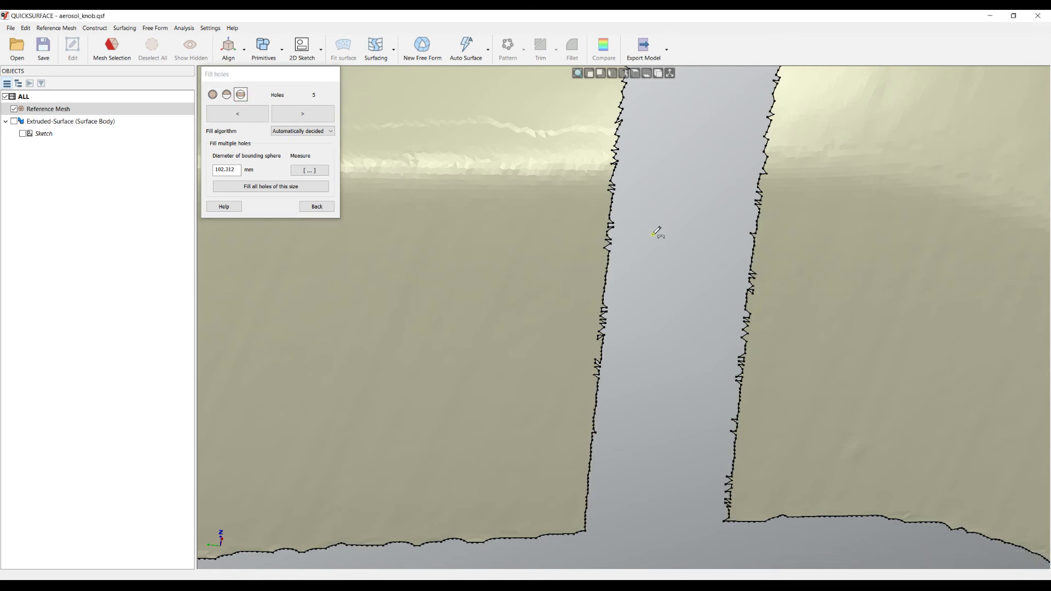
Place two bridges across the strip gap and fill the section between them
left_click(609, 252)
left_click(752, 257)
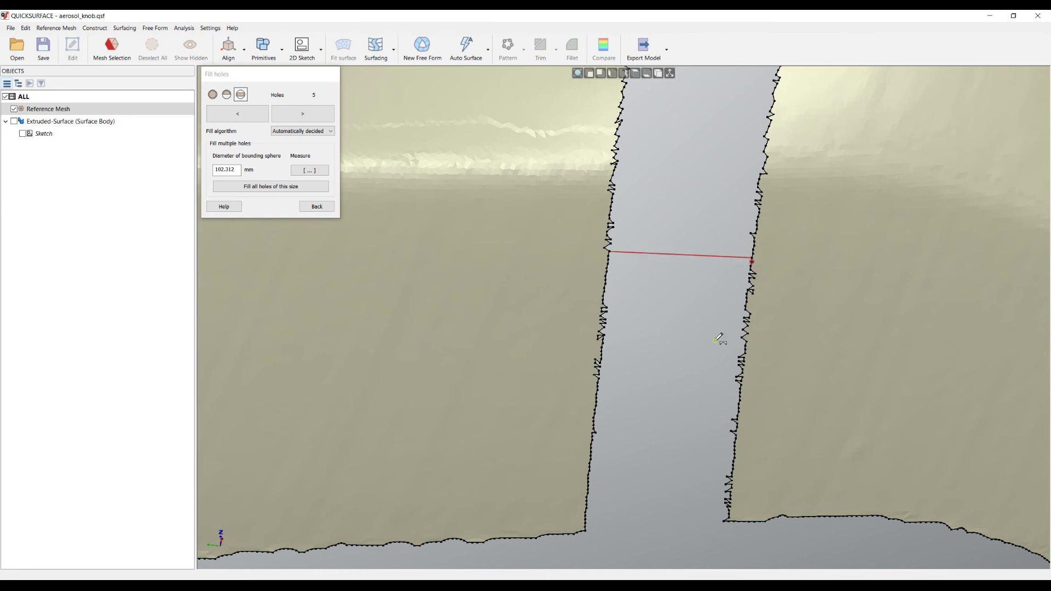
left_click(599, 382)
left_click(739, 388)
left_click(688, 331)
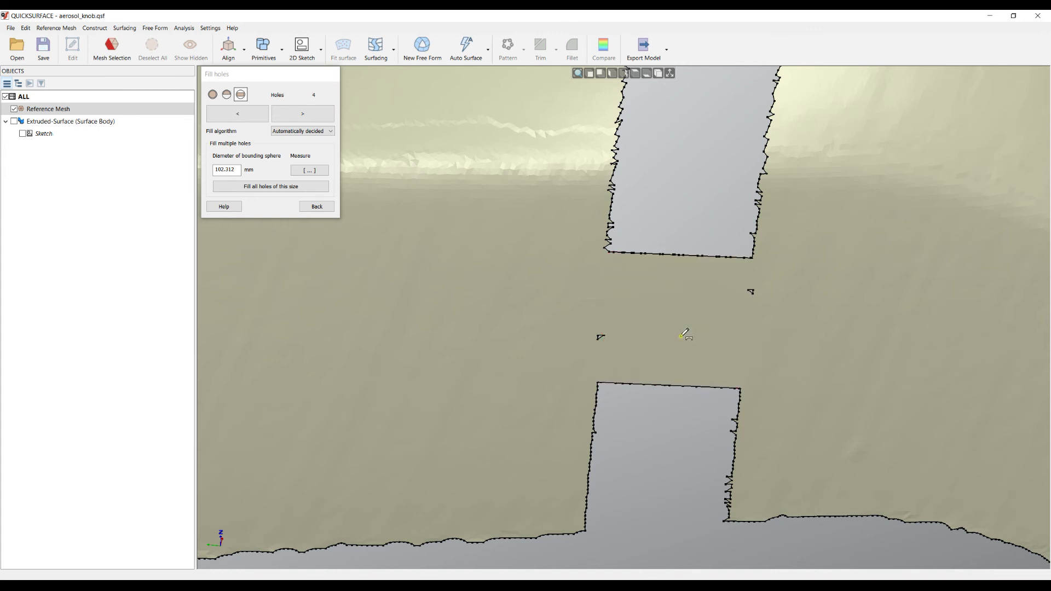
scroll(717, 296, "up", 2)
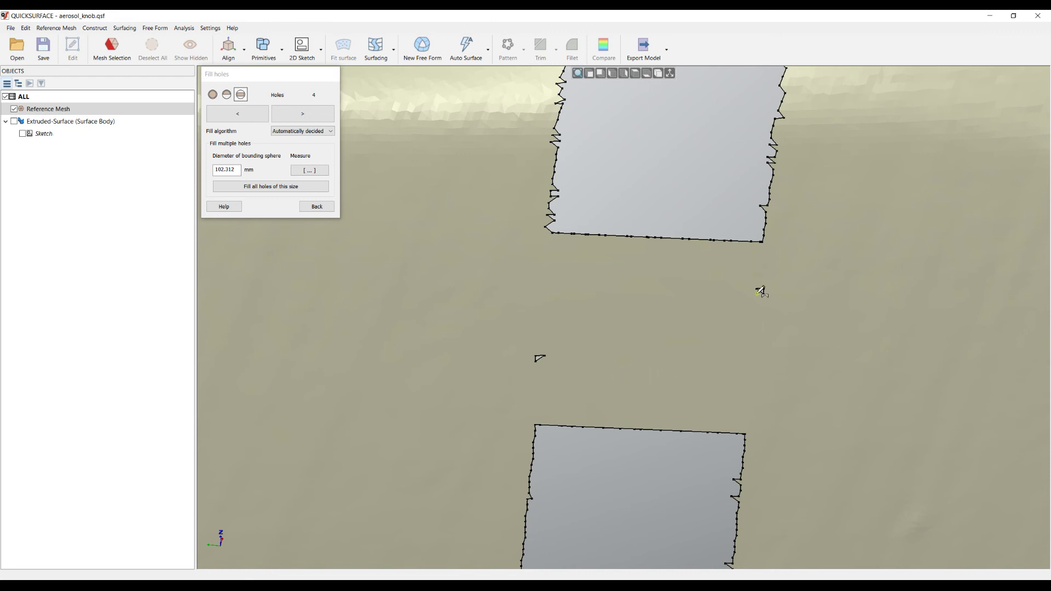
scroll(767, 293, "up", 3)
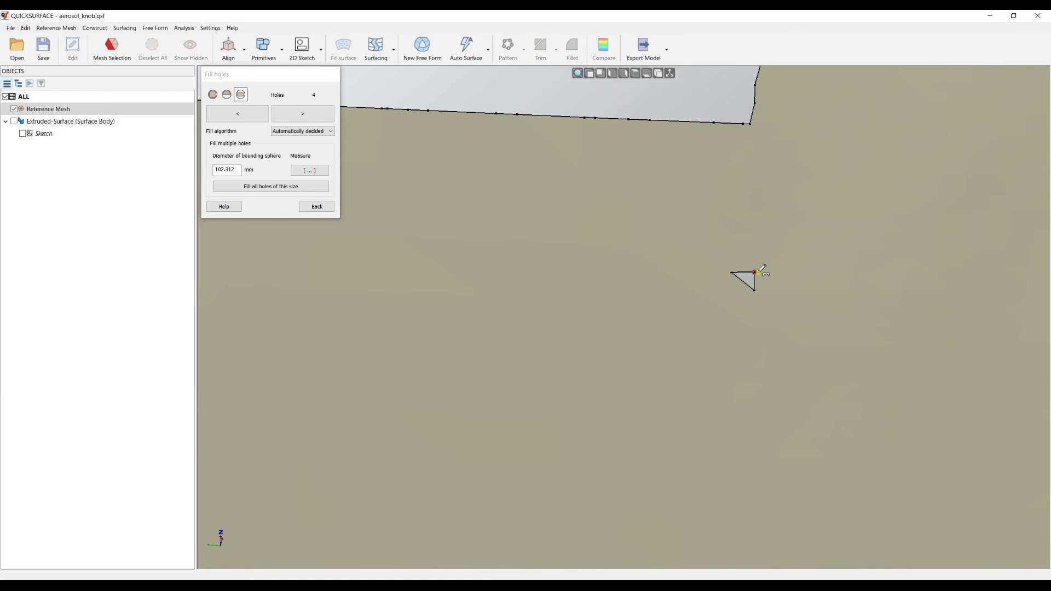
Fill the two small triangular leftover holes with standard filling
left_click(212, 94)
left_click(743, 279)
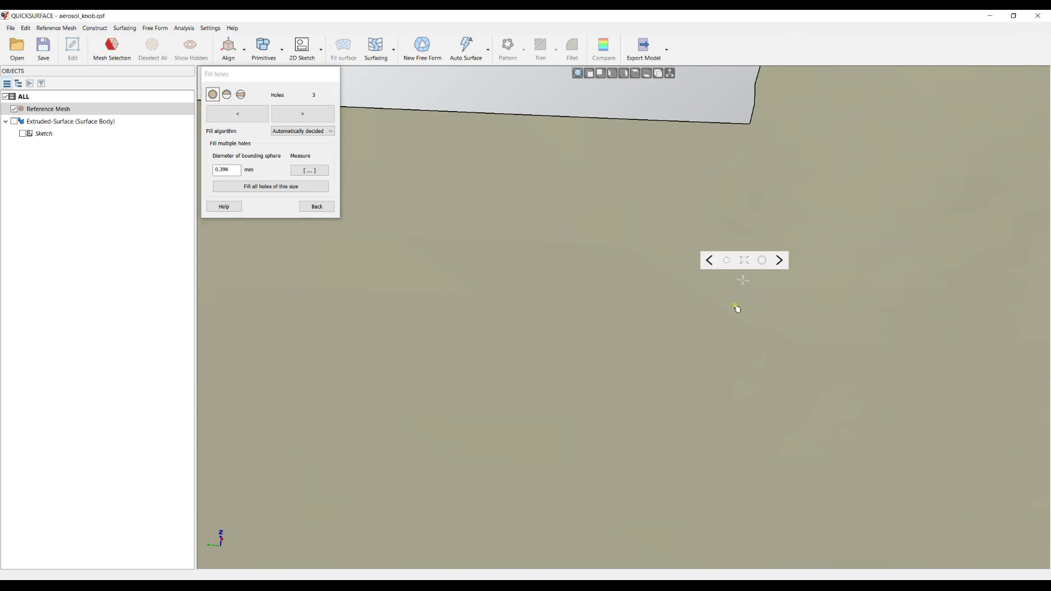
scroll(711, 323, "down", 3)
left_click(475, 376)
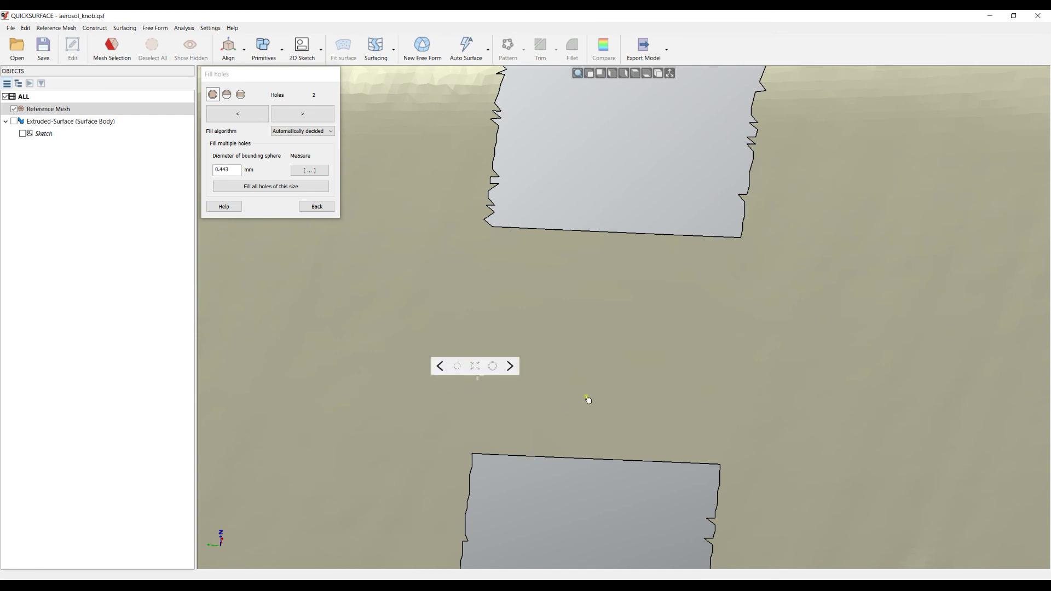
right_click_drag(624, 366, 635, 340)
scroll(641, 345, "down", 5)
right_click_drag(602, 467, 571, 323)
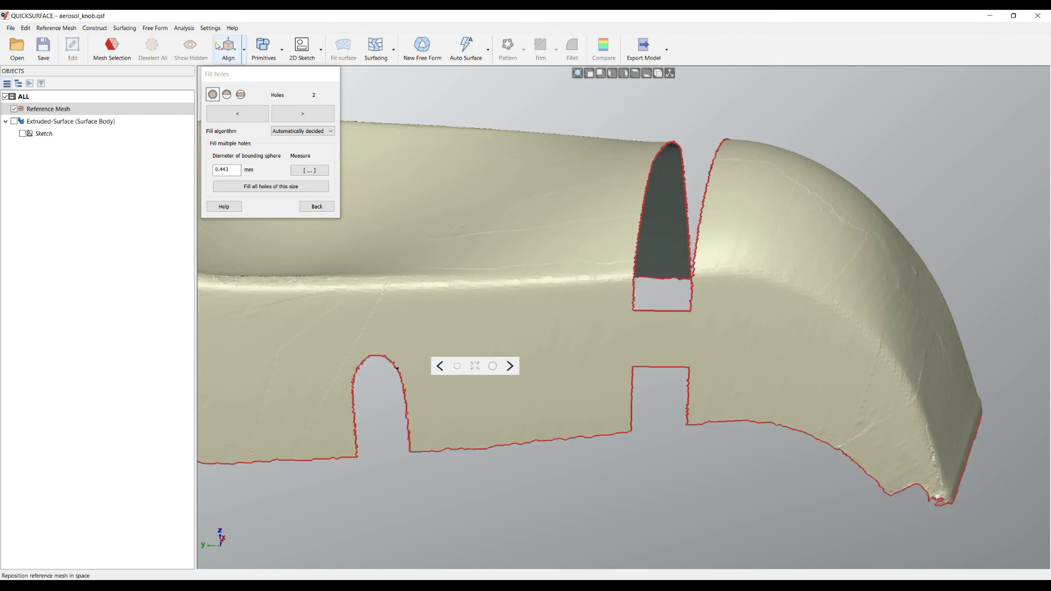
Place two horizontal bridges across the arched slot, splitting off an upper dome and lower rectangle
scroll(321, 414, "up", 3)
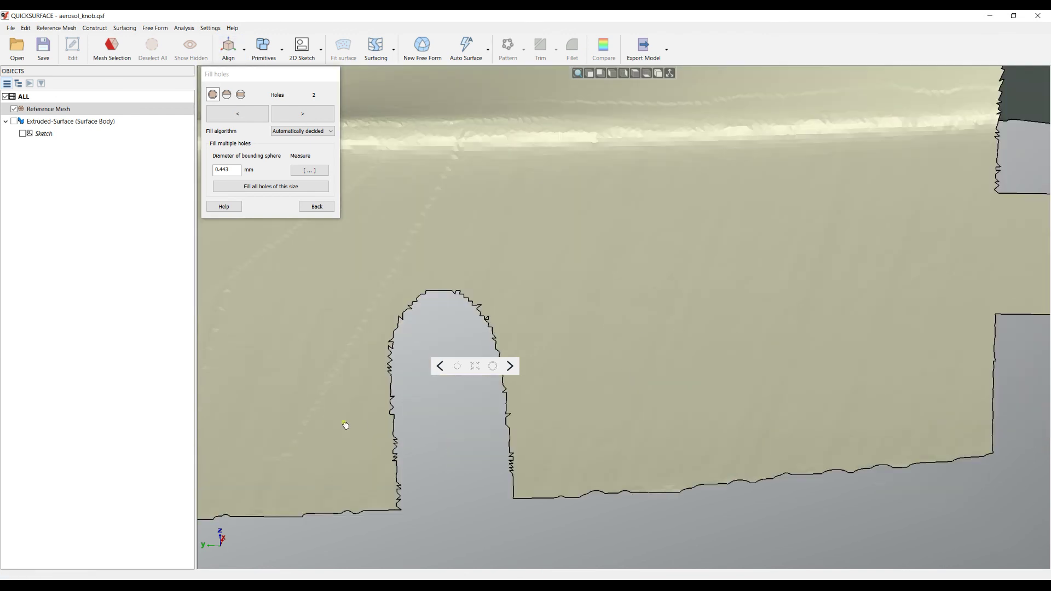
scroll(345, 425, "up", 2)
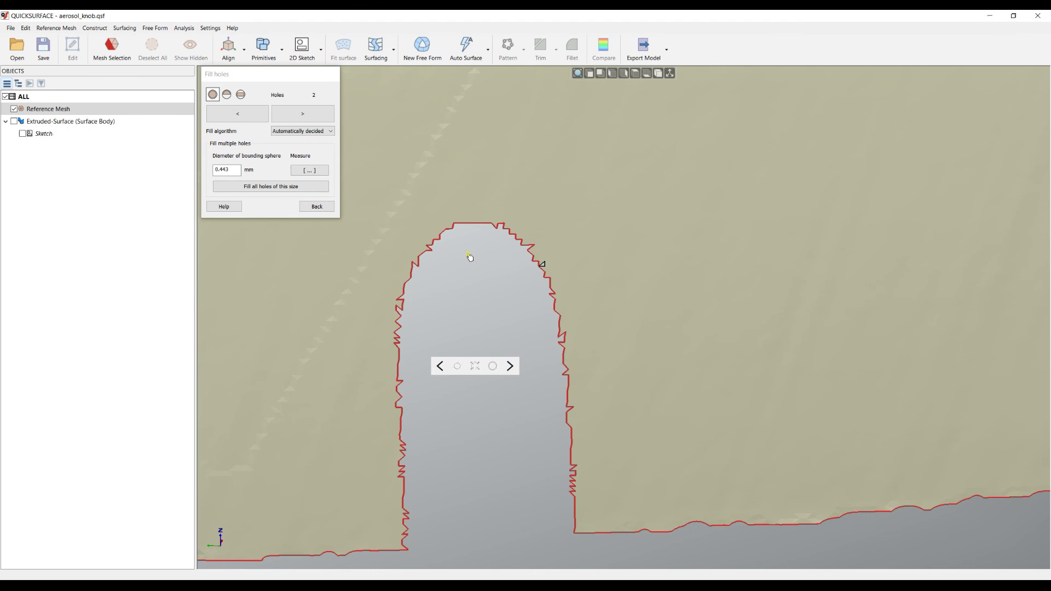
left_click(494, 319)
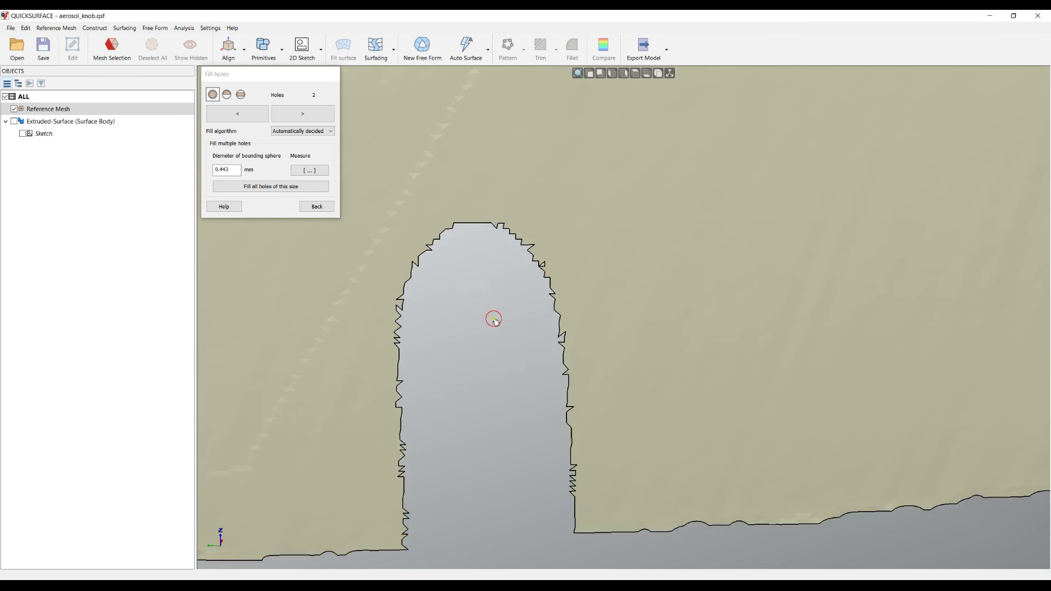
left_click(234, 113)
left_click(241, 94)
left_click(402, 407)
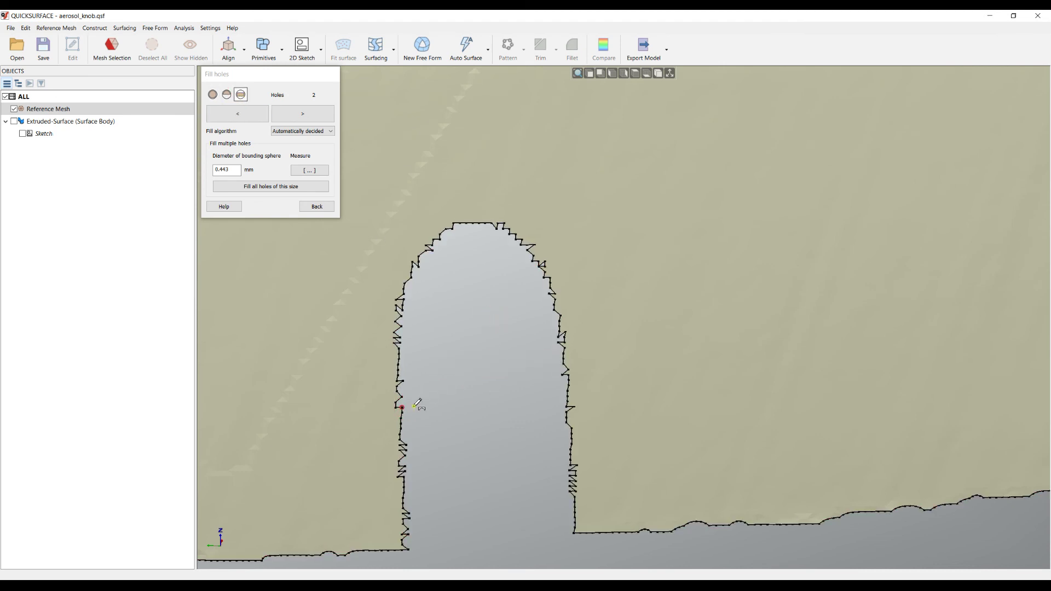
left_click(568, 406)
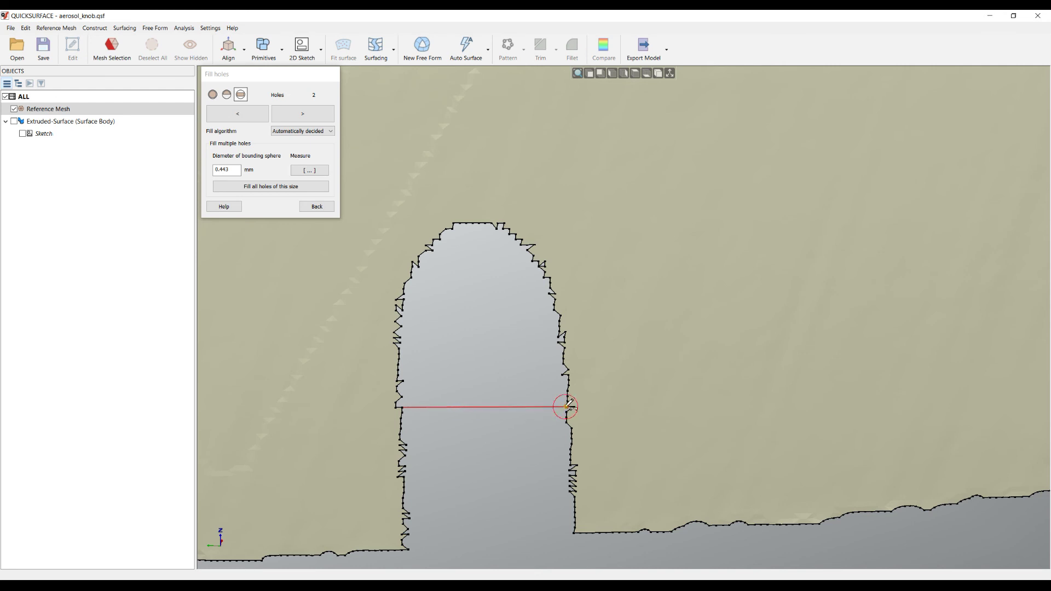
left_click(400, 354)
left_click(564, 354)
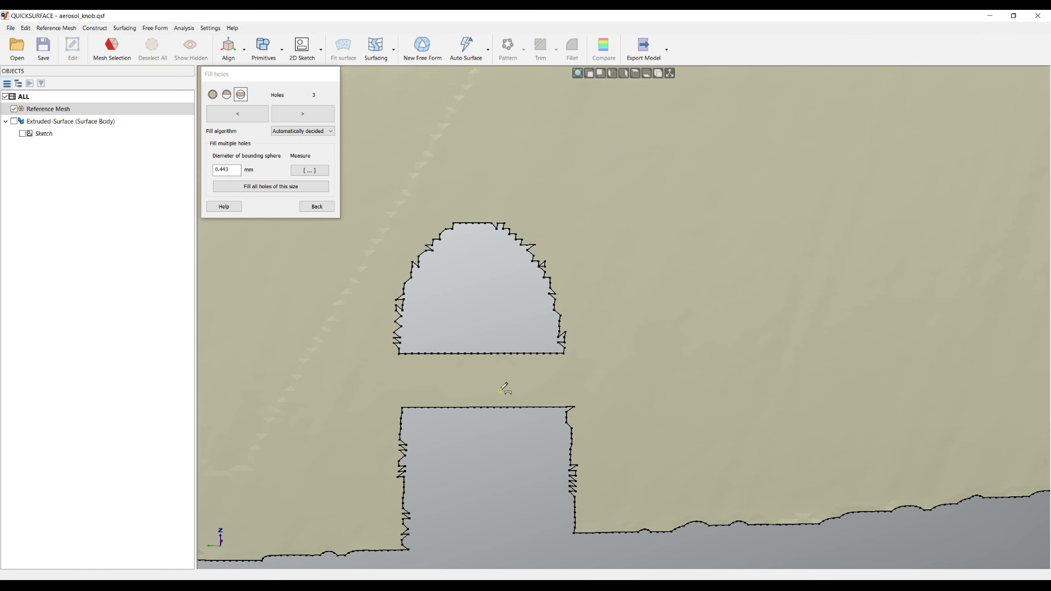
Bridge across the dome's rounded top and fill the cap above the bridge
left_click(212, 94)
left_click(490, 293)
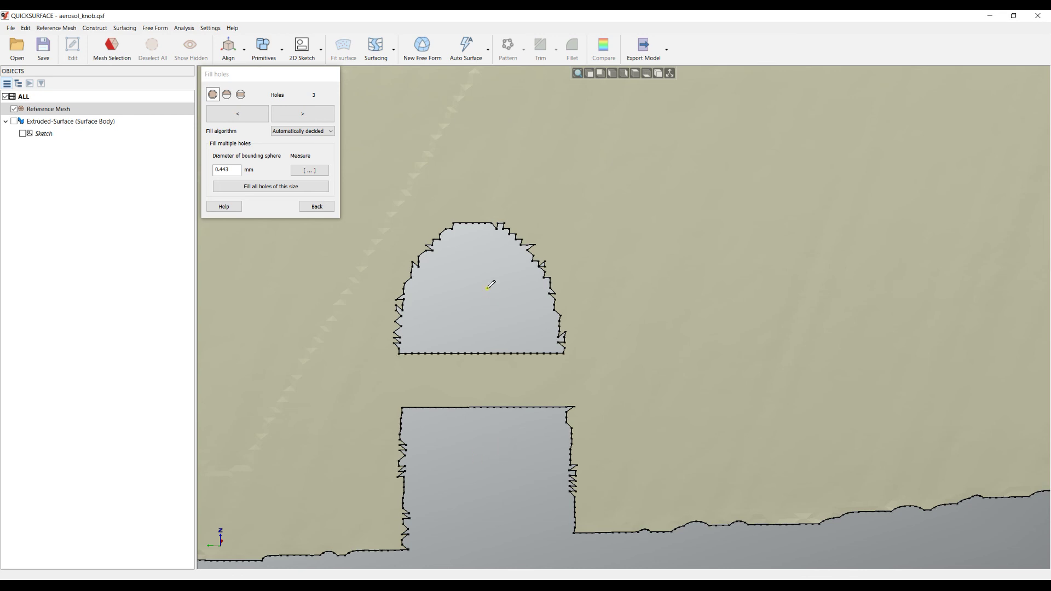
left_click(420, 266)
left_click(532, 261)
left_click(506, 226)
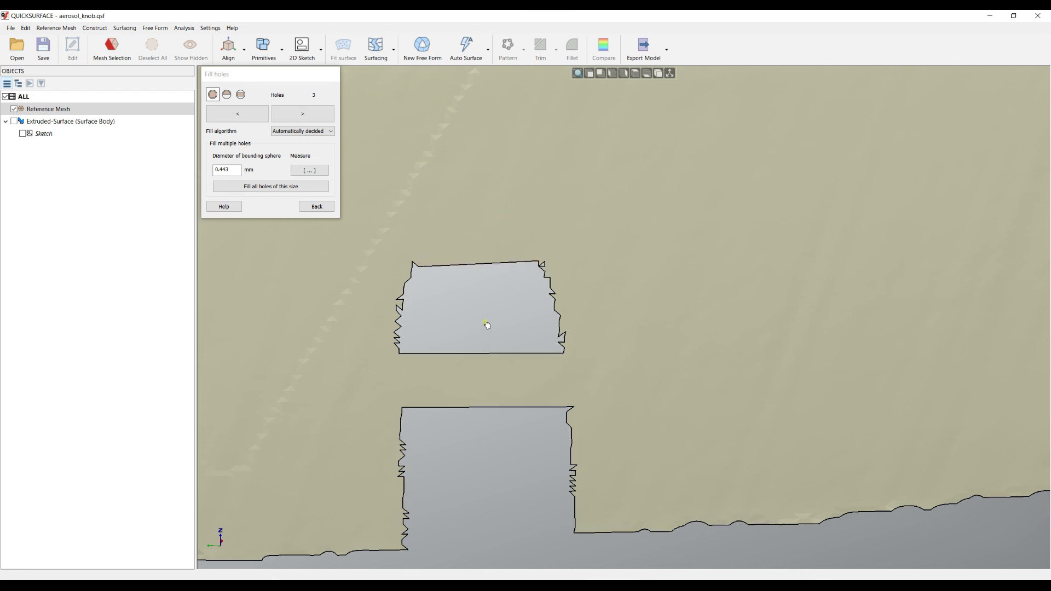
Fill a vertical strip through the remaining opening with two vertical bridges, leaving left and right holes
left_click(488, 326)
left_click(446, 267)
left_click(446, 354)
left_click(512, 353)
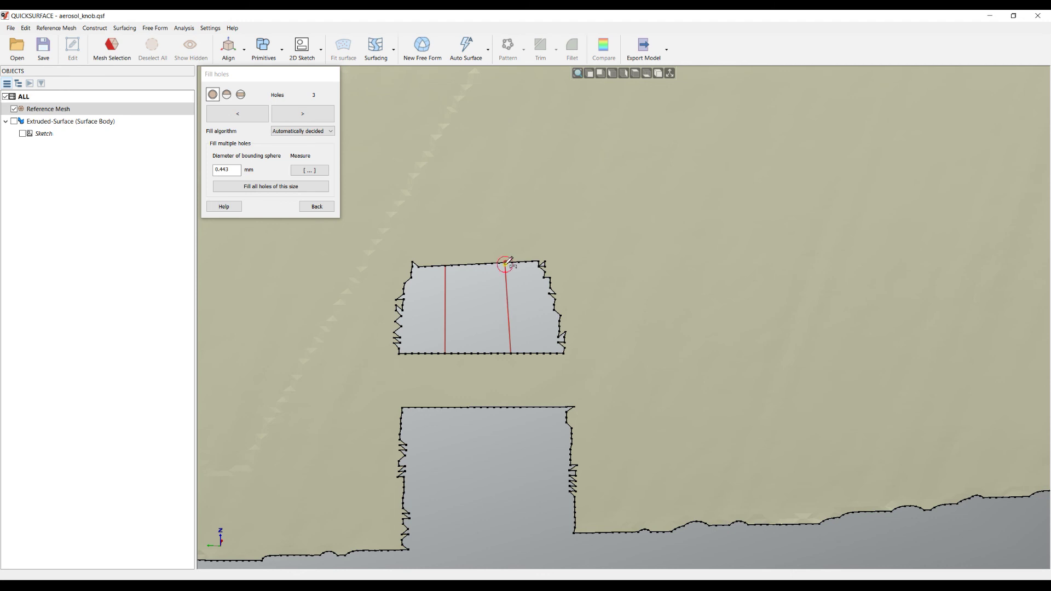
left_click(506, 262)
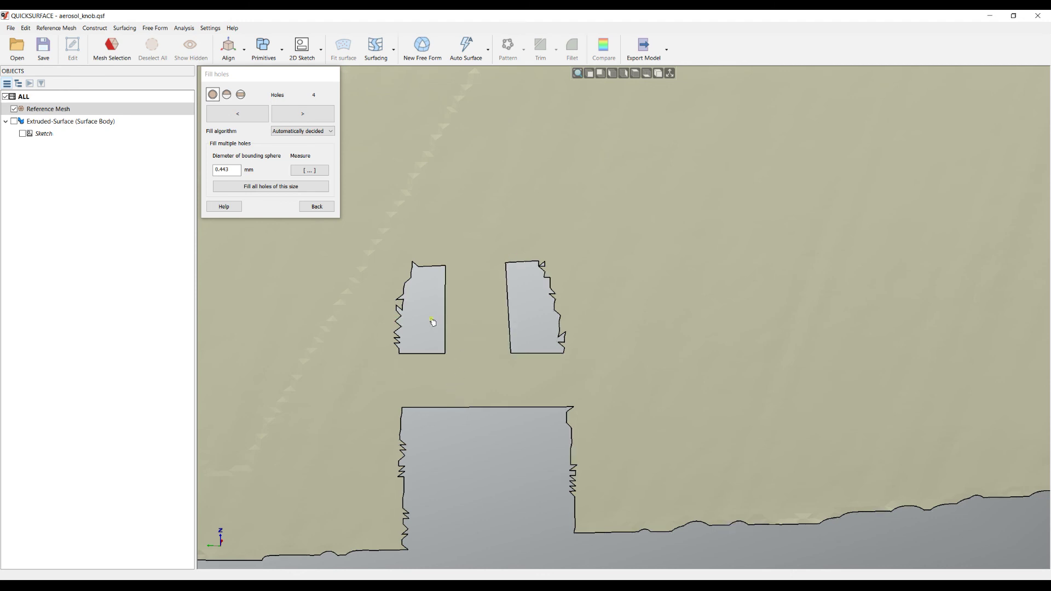
left_click(446, 325)
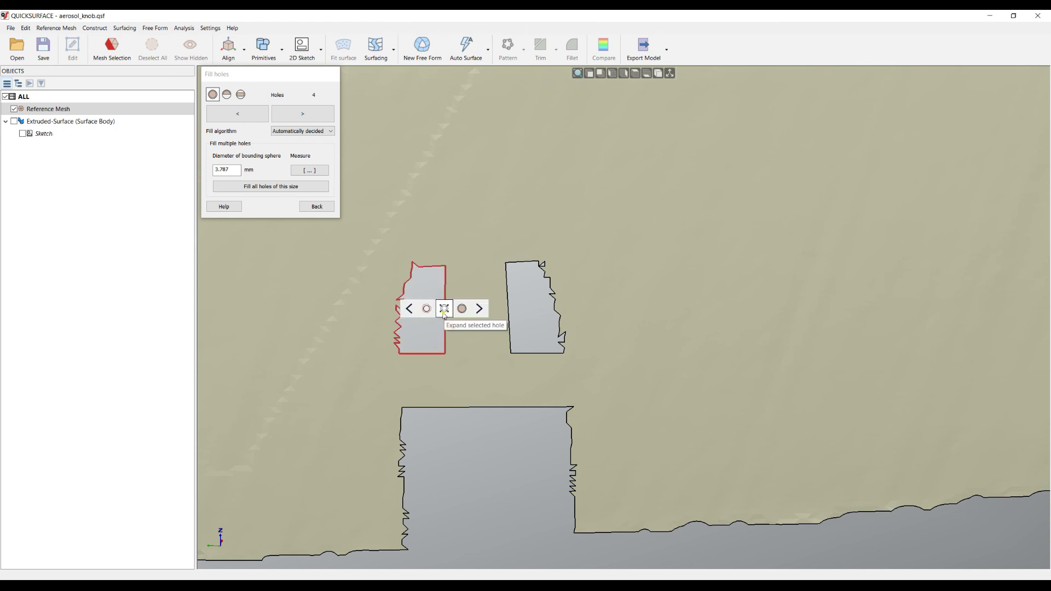
Fill the selected left narrow hole
left_click(427, 362)
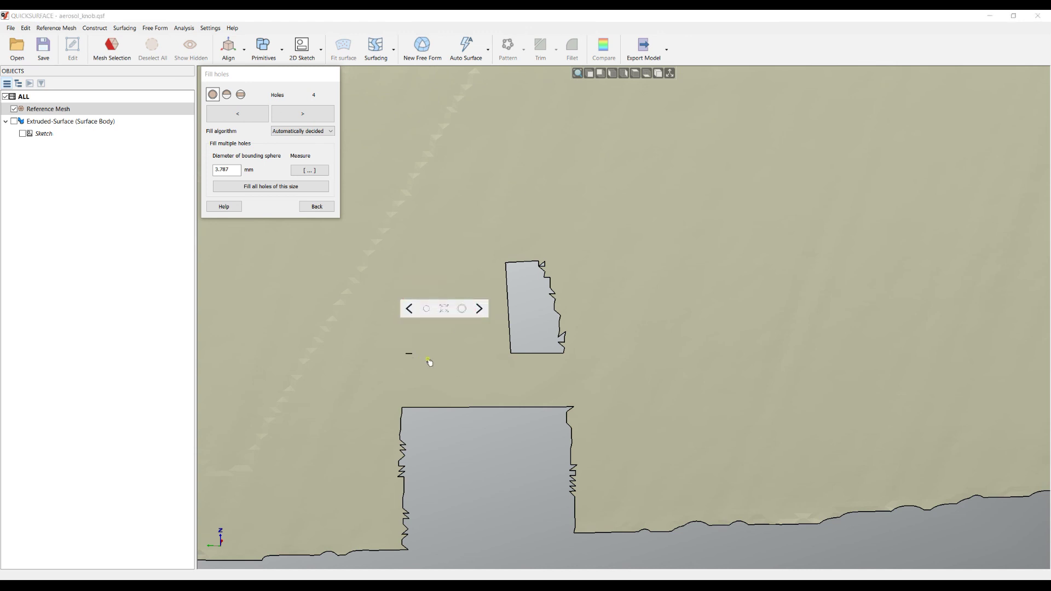
scroll(455, 386, "up", 2)
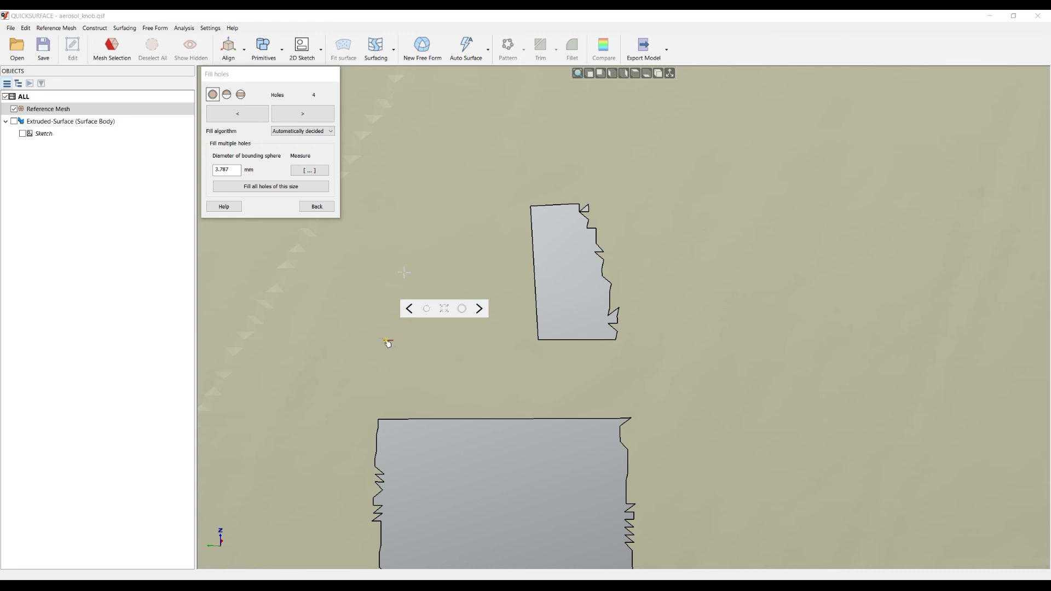
scroll(391, 346, "up", 4)
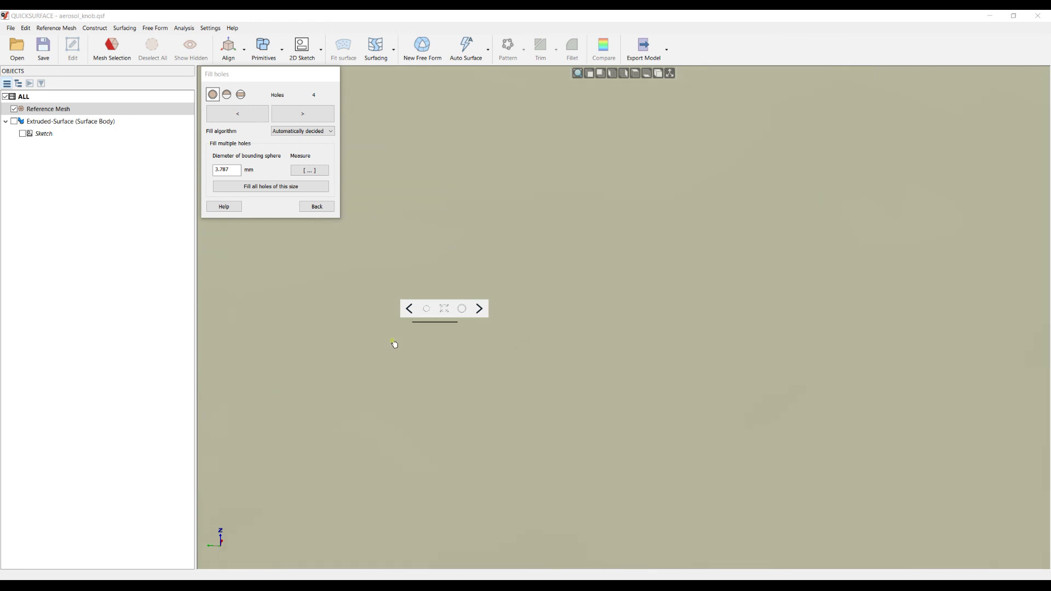
scroll(433, 346, "down", 4)
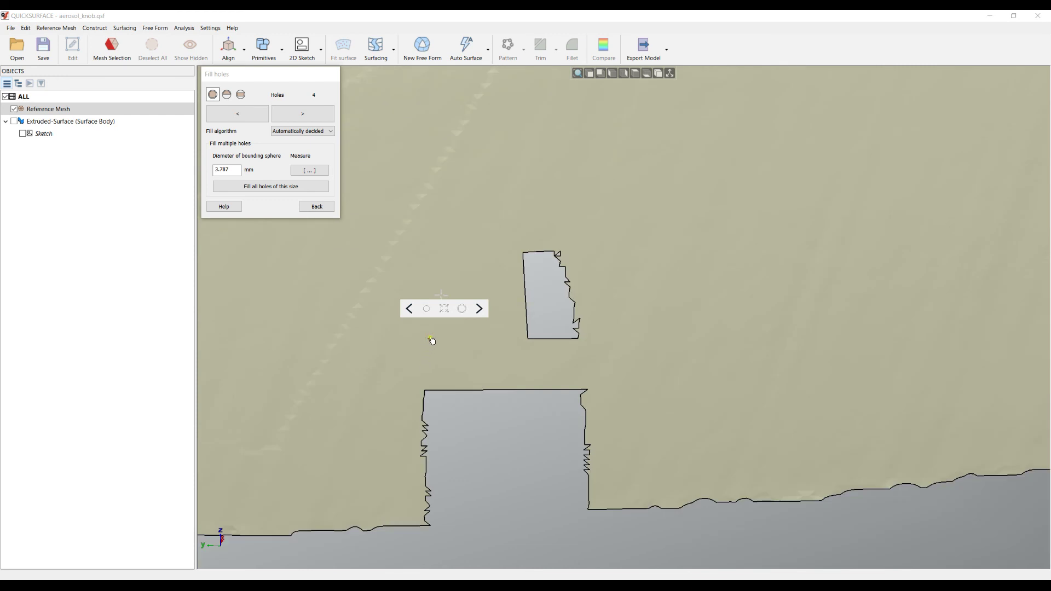
Expand the tiny leftover sliver hole and fill it
left_click(432, 343)
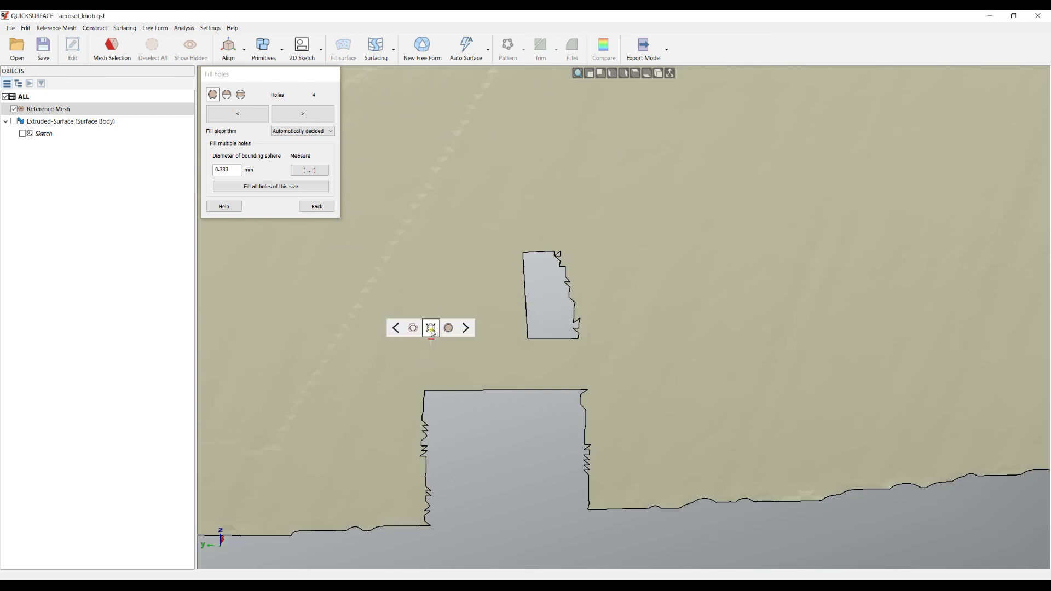
left_click(432, 328)
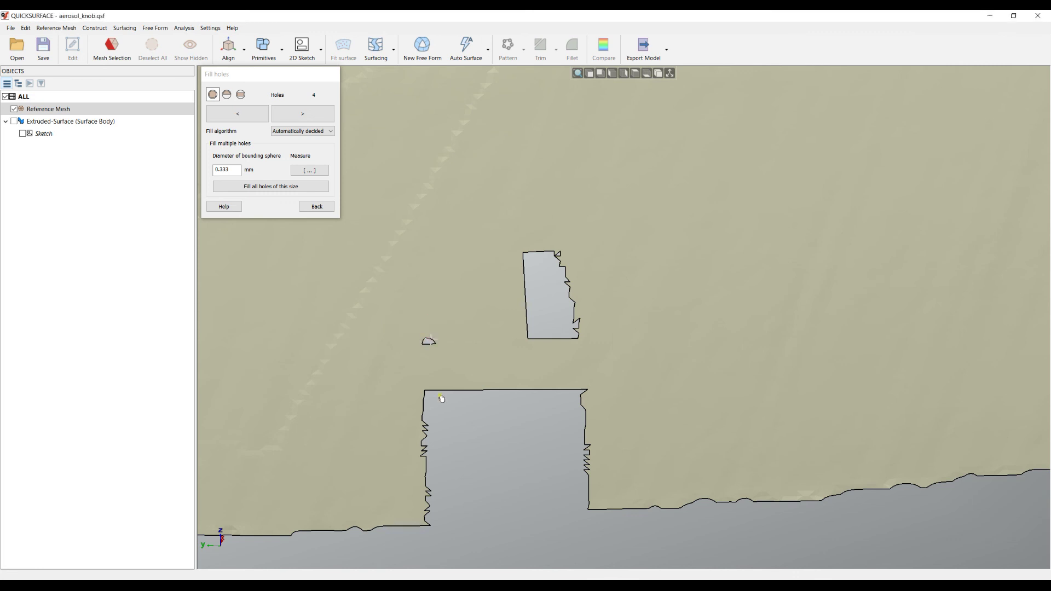
left_click(431, 344)
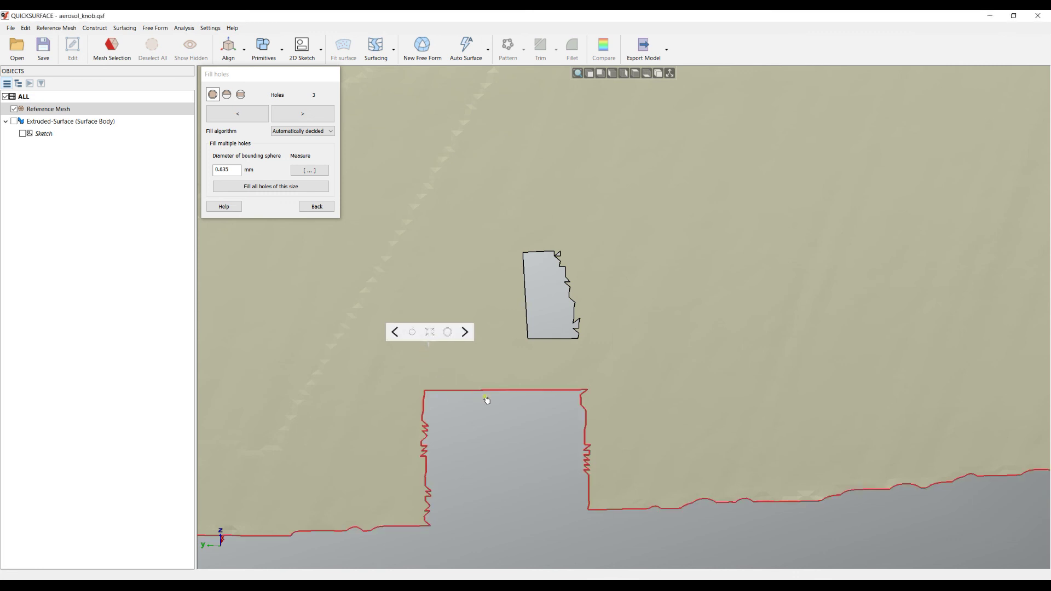